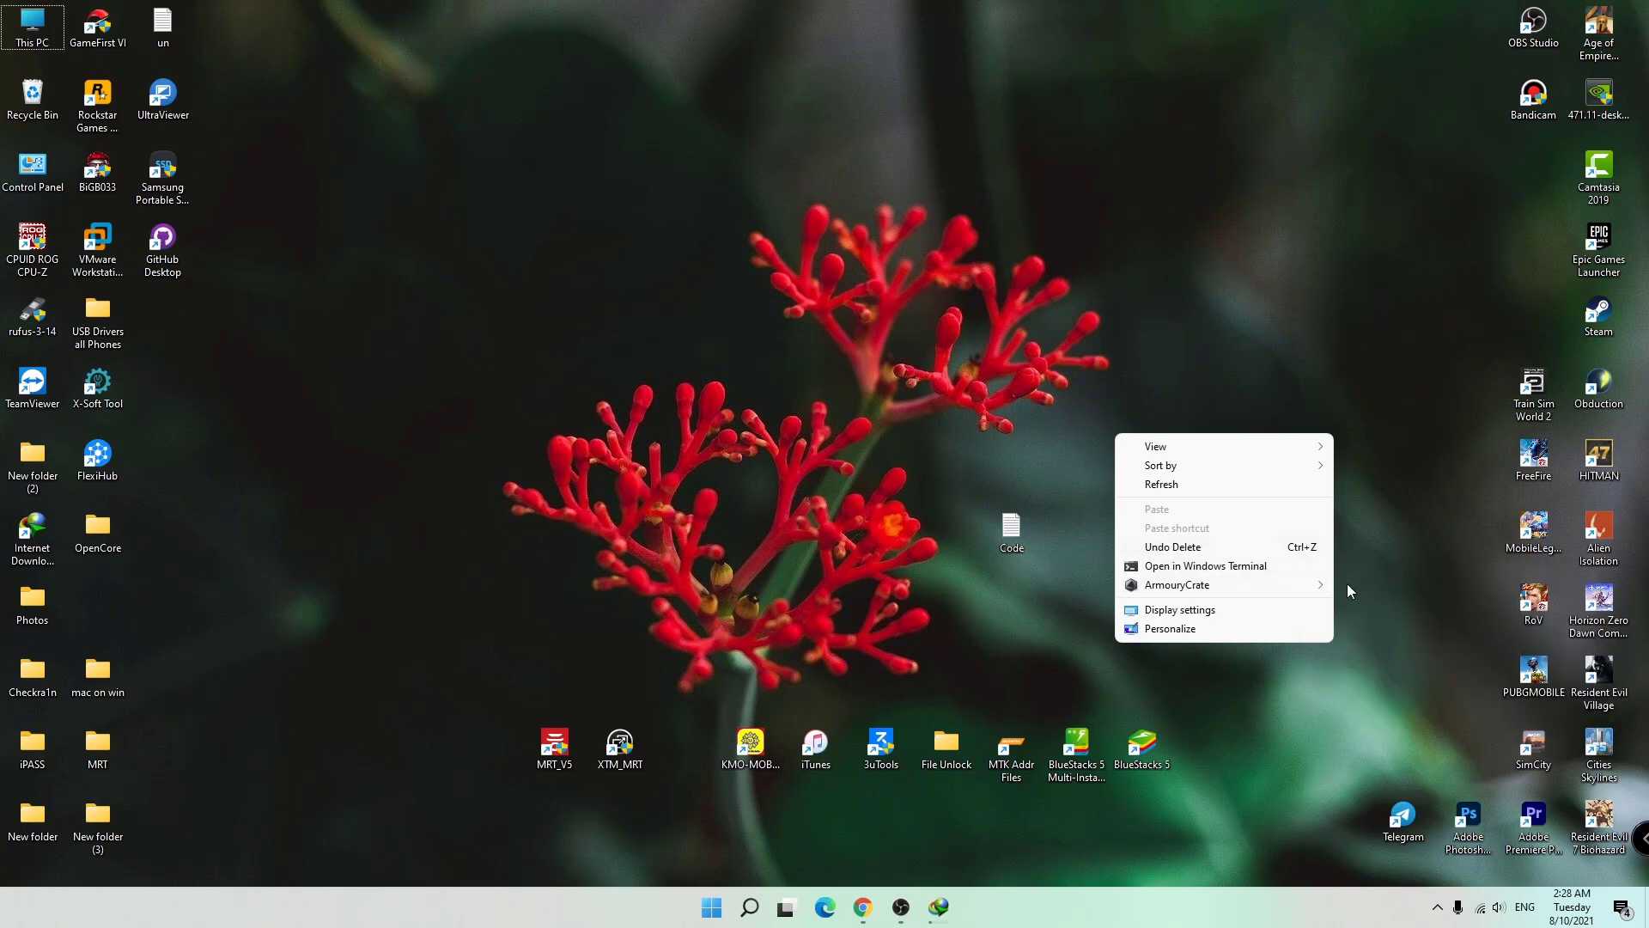
Refresh the desktop twice and move the Code file icon to the empty area above and beside the red flower.
mouse_move(1293, 589)
click(961, 617)
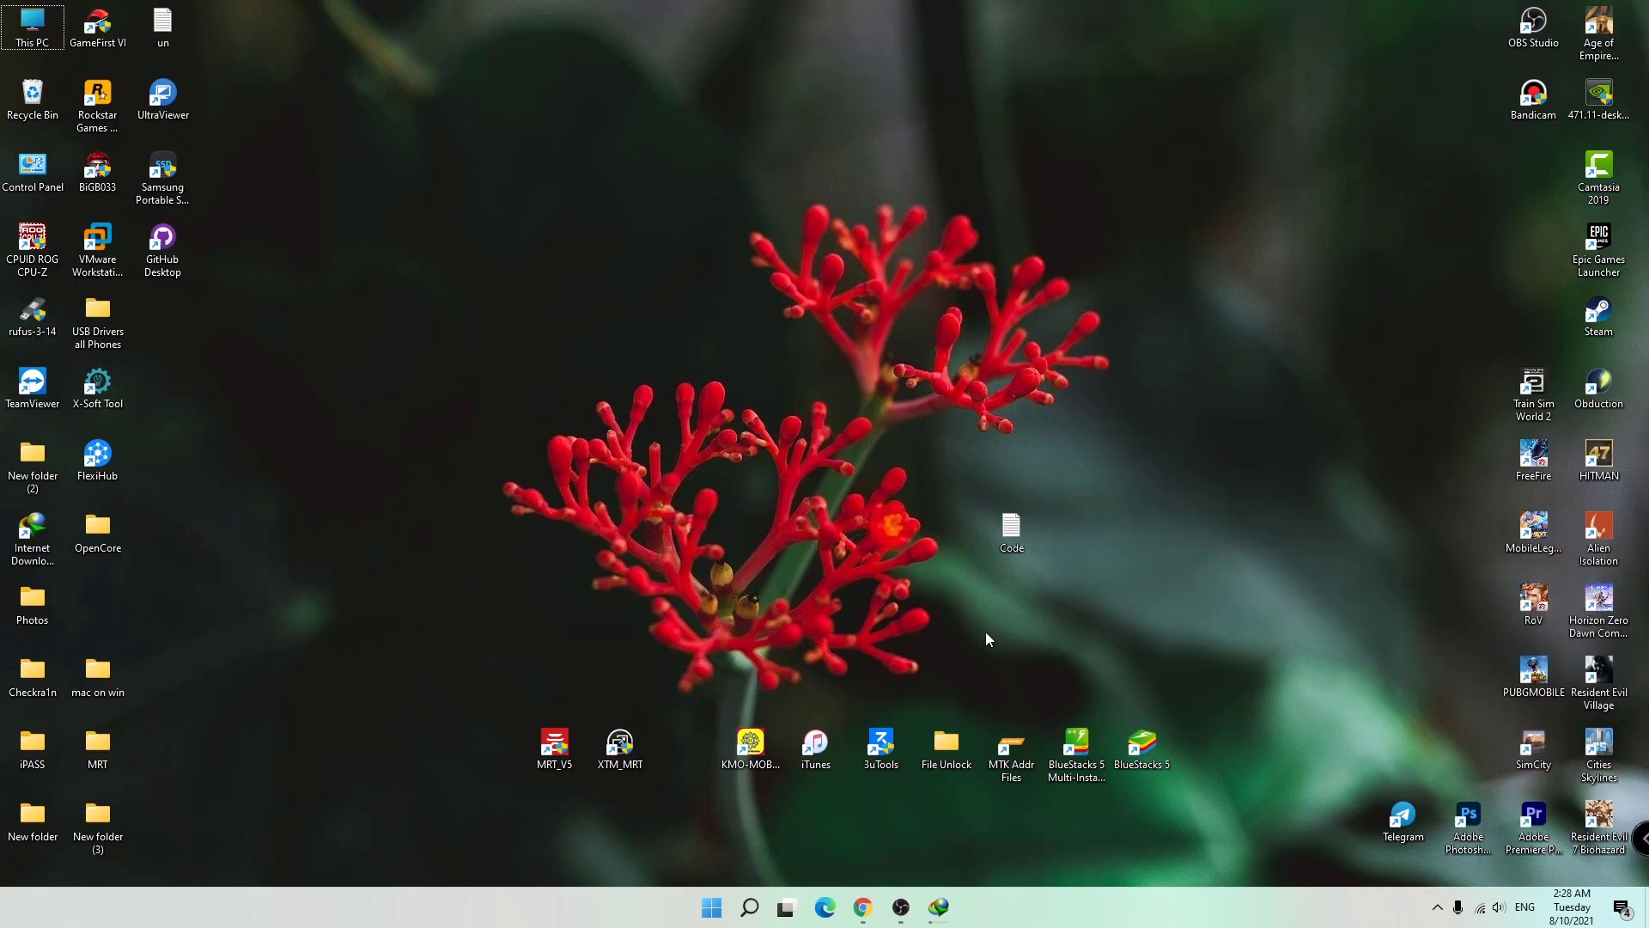
right_click(1093, 507)
click(1126, 556)
right_click(1061, 459)
click(1107, 513)
drag(1013, 531, 1144, 249)
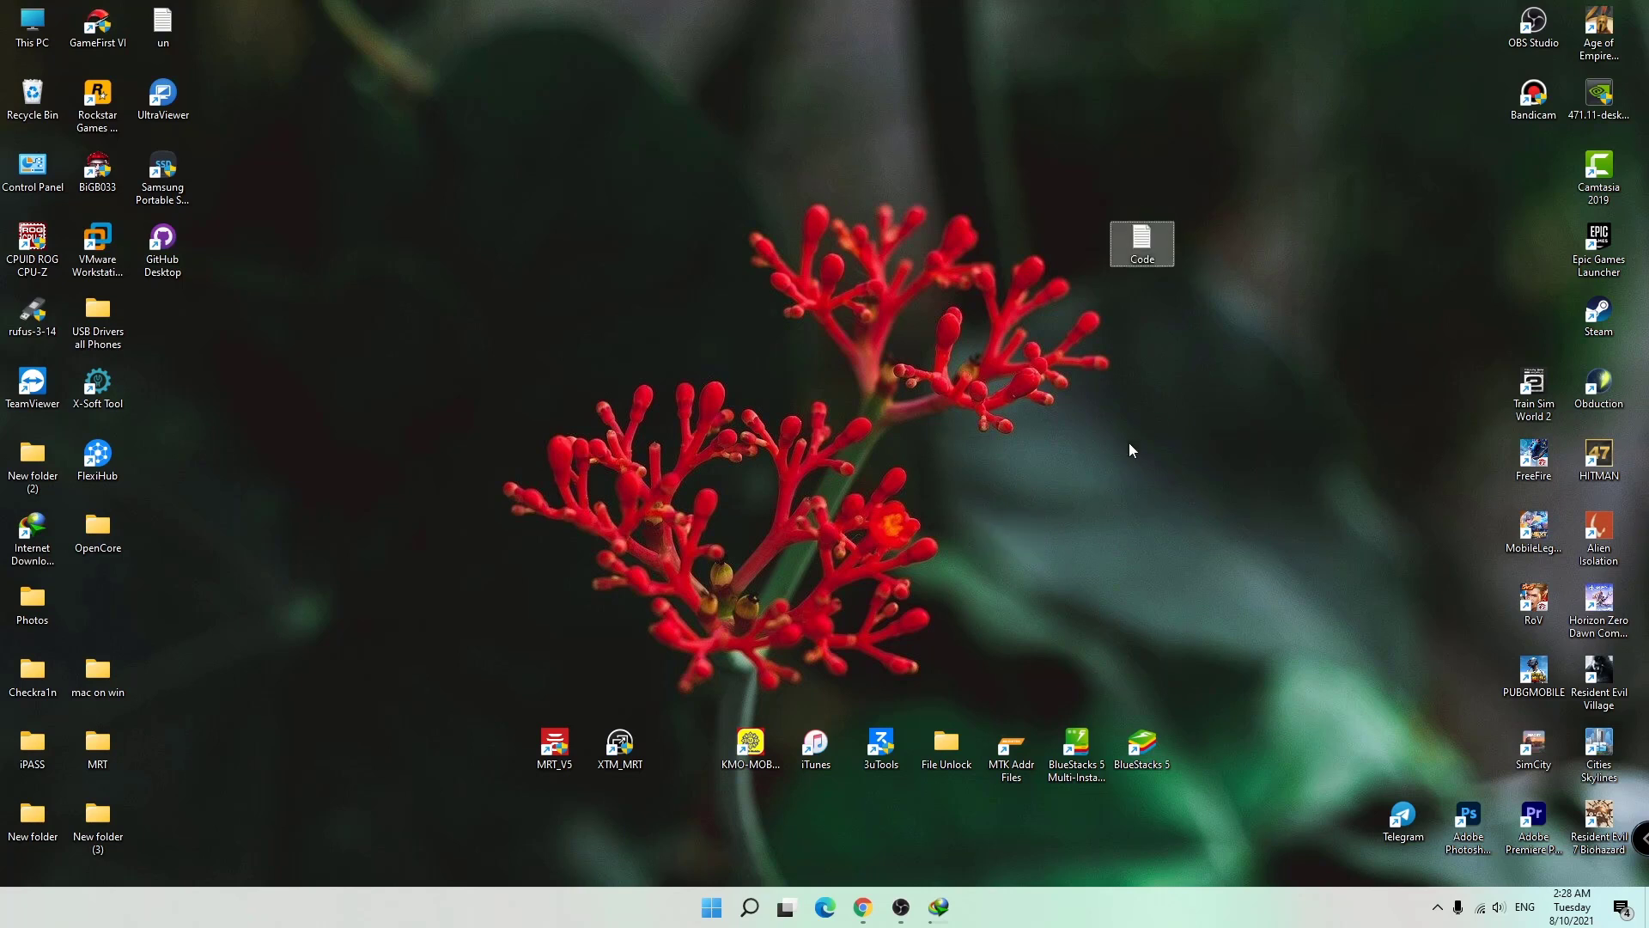
Examine the entries of the desktop context menu and its ArmouryCrate submenu.
right_click(1050, 601)
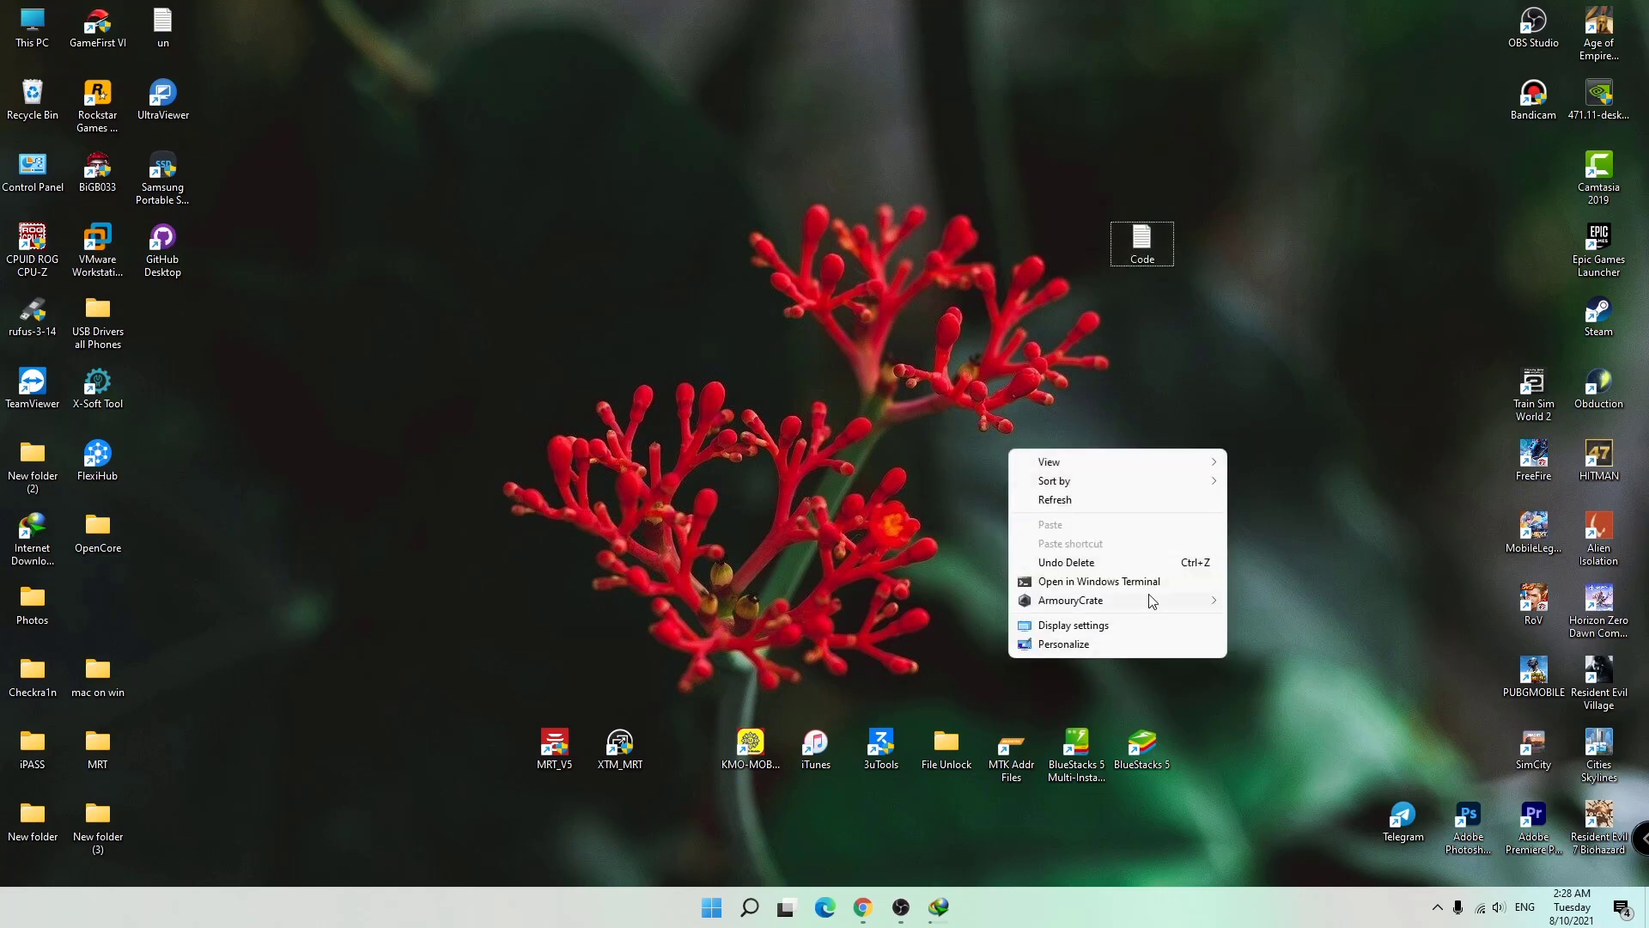
mouse_move(1079, 607)
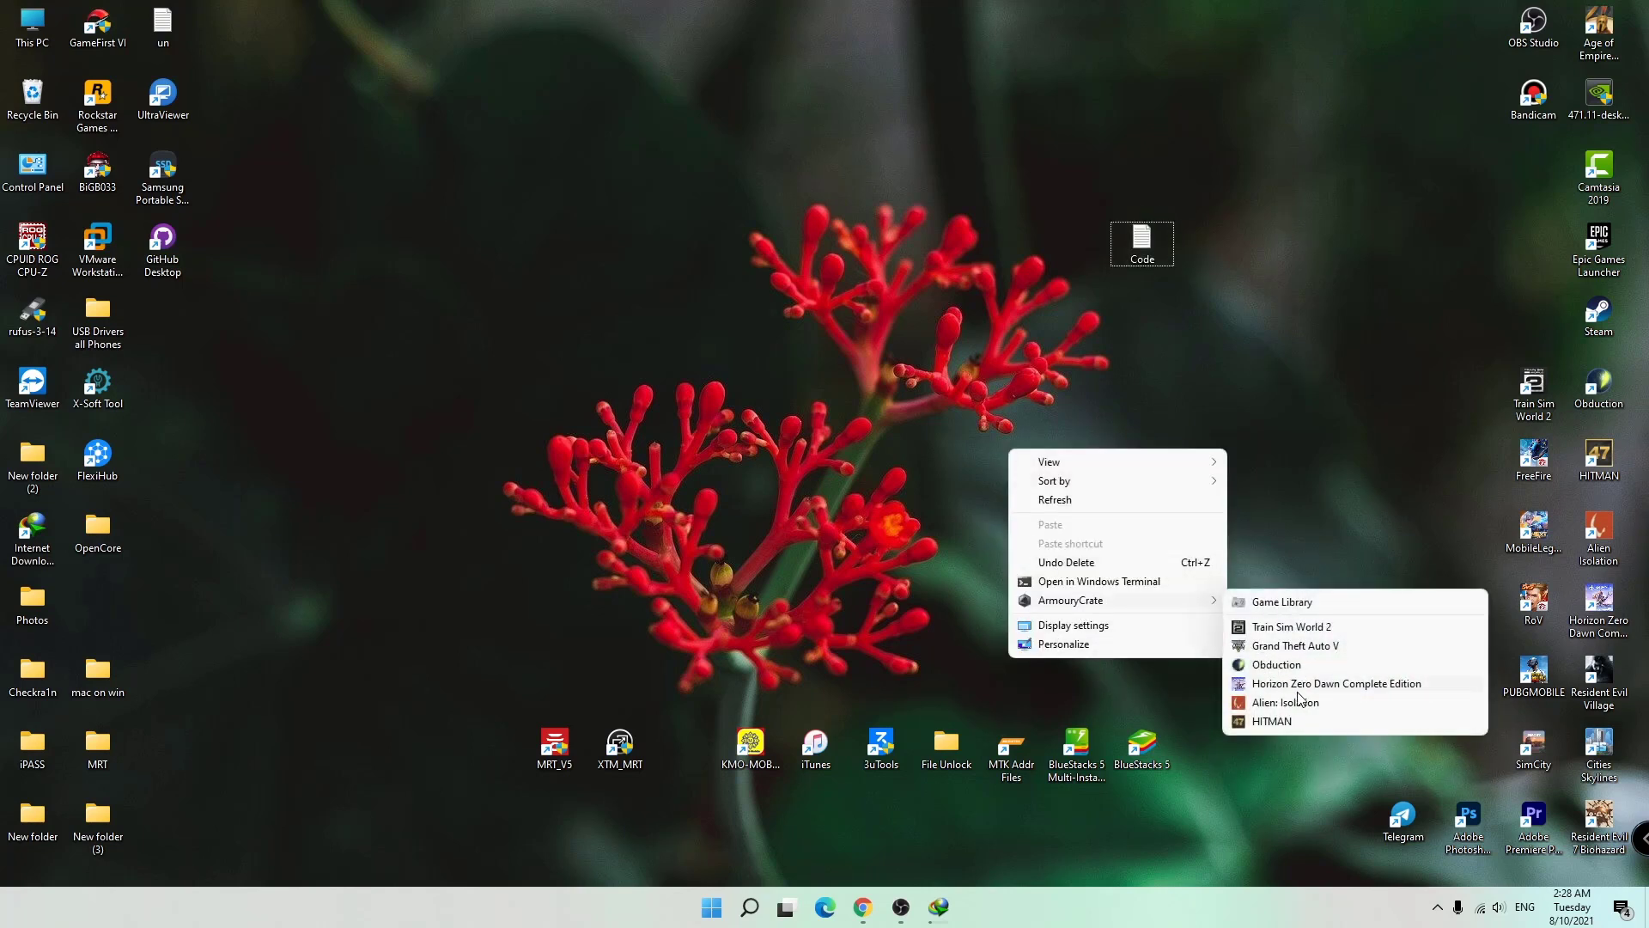
click(1297, 497)
Inspect the folder context menu and the View and Home commands on the SSD WD BLACK SN750 (G:) drive.
double_click(32, 26)
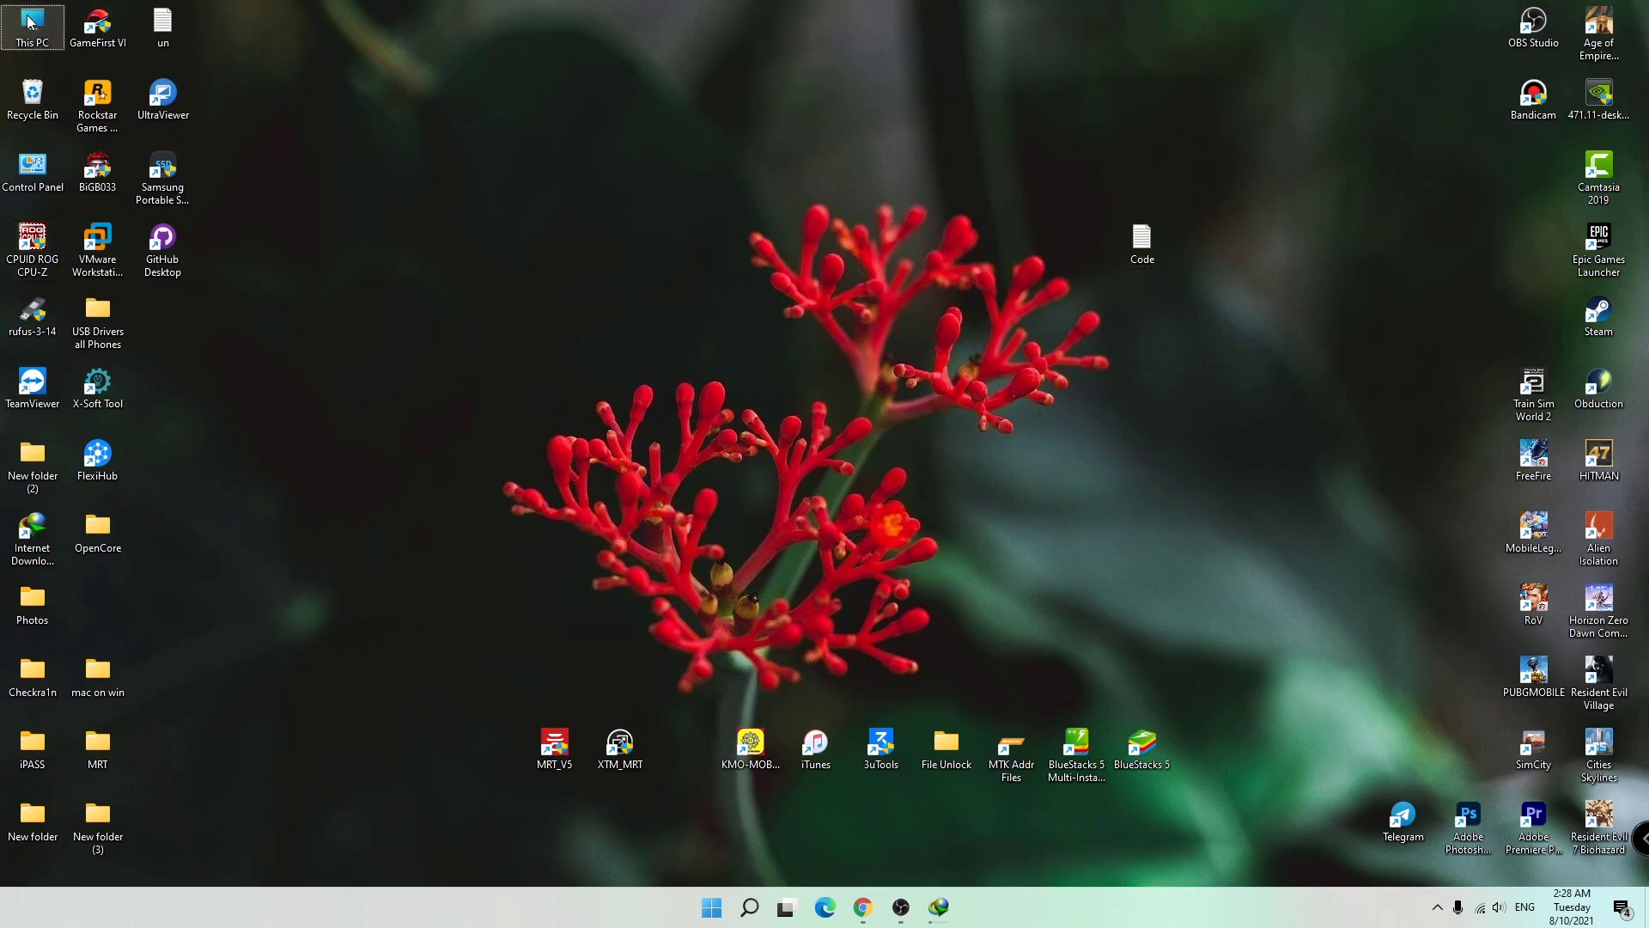
double_click(1012, 461)
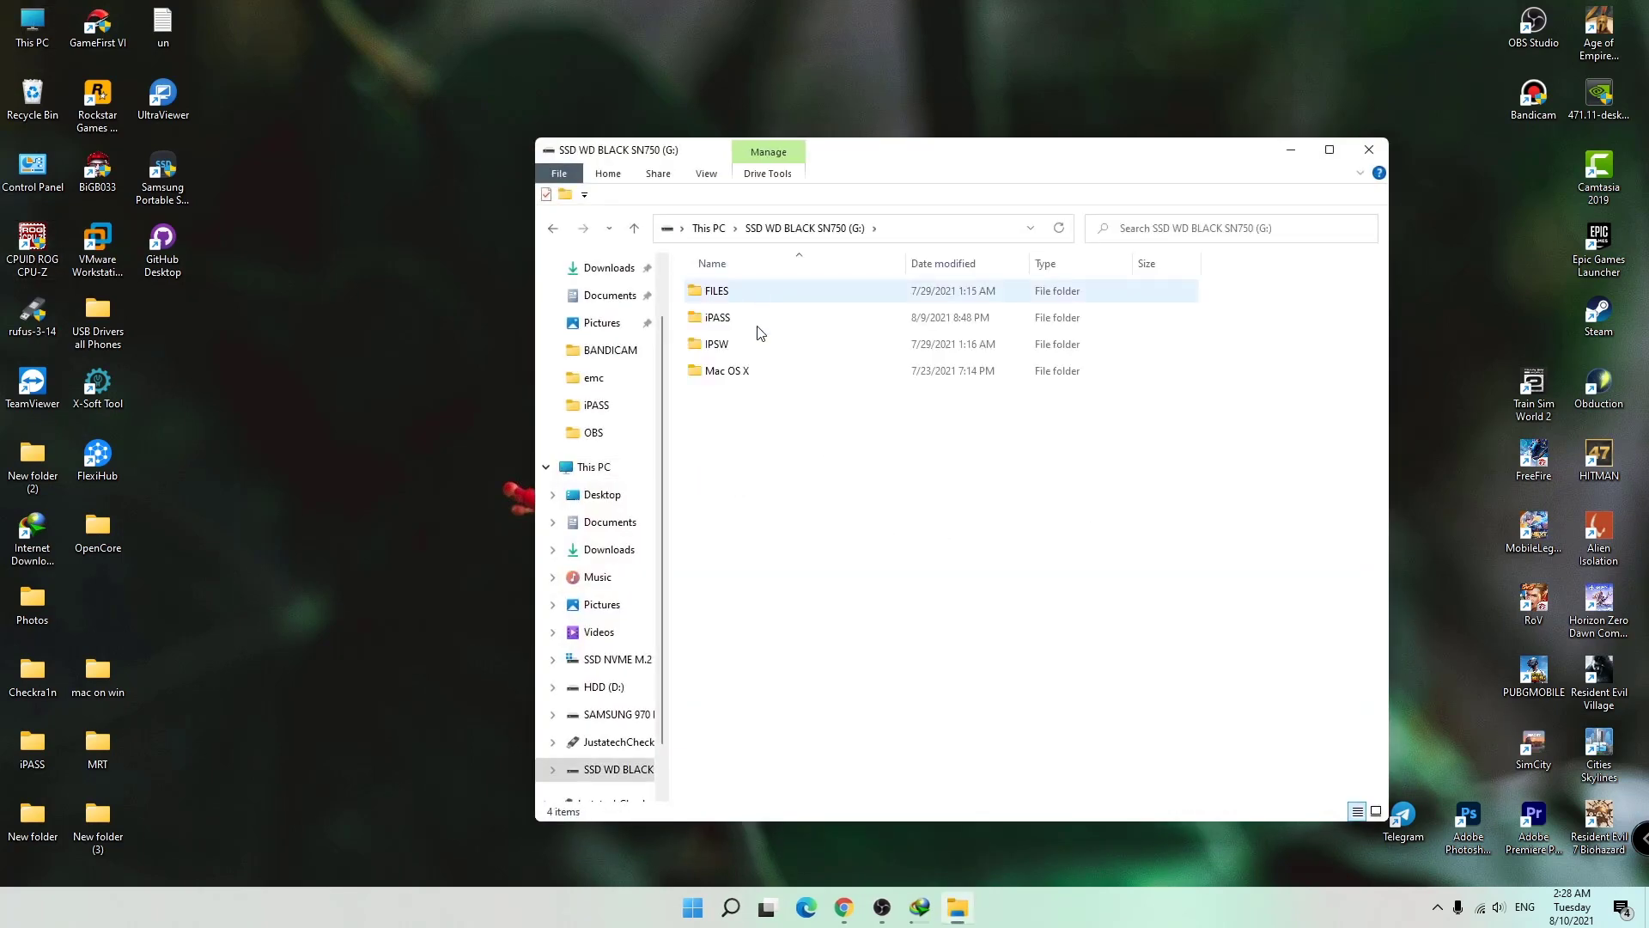
right_click(786, 489)
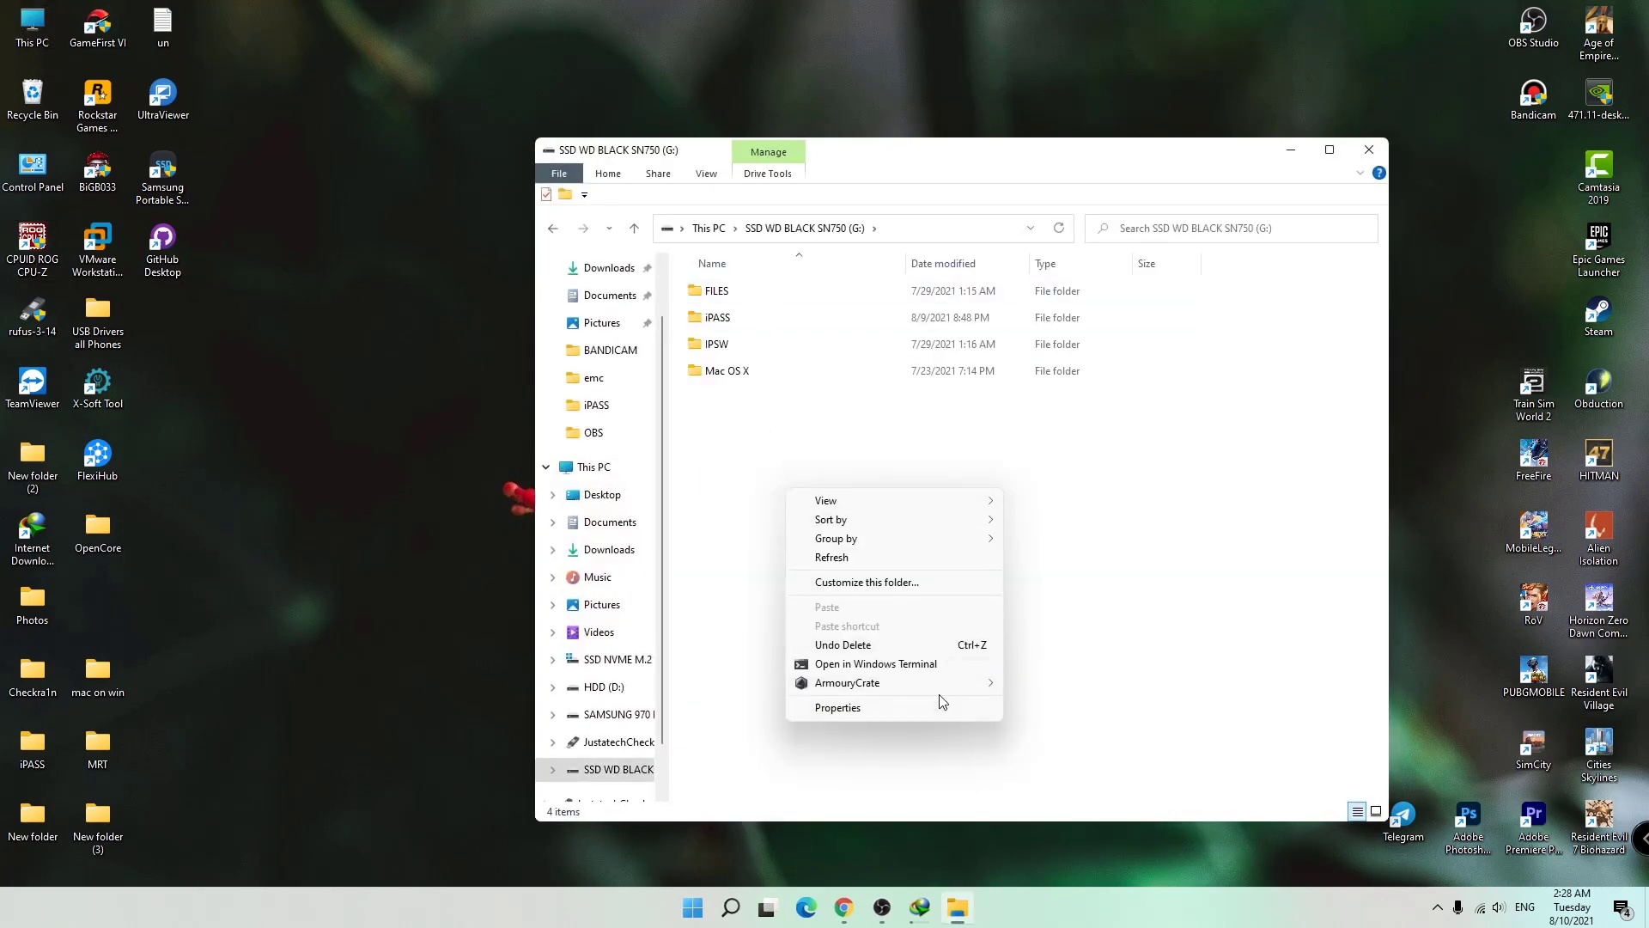
click(1211, 502)
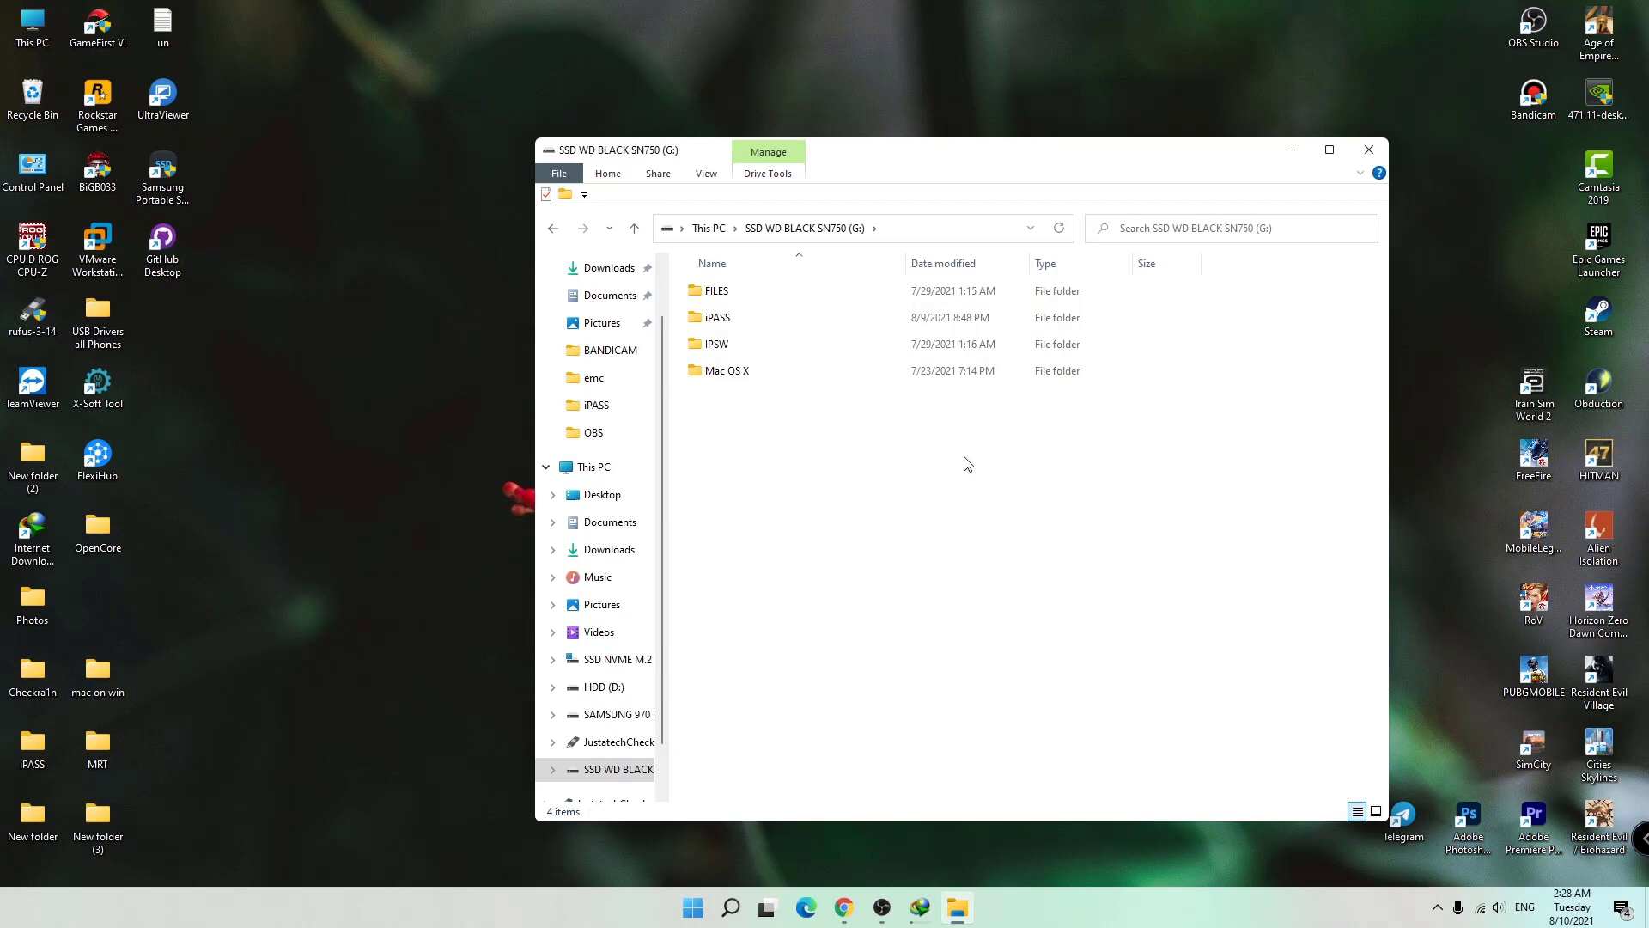
click(706, 173)
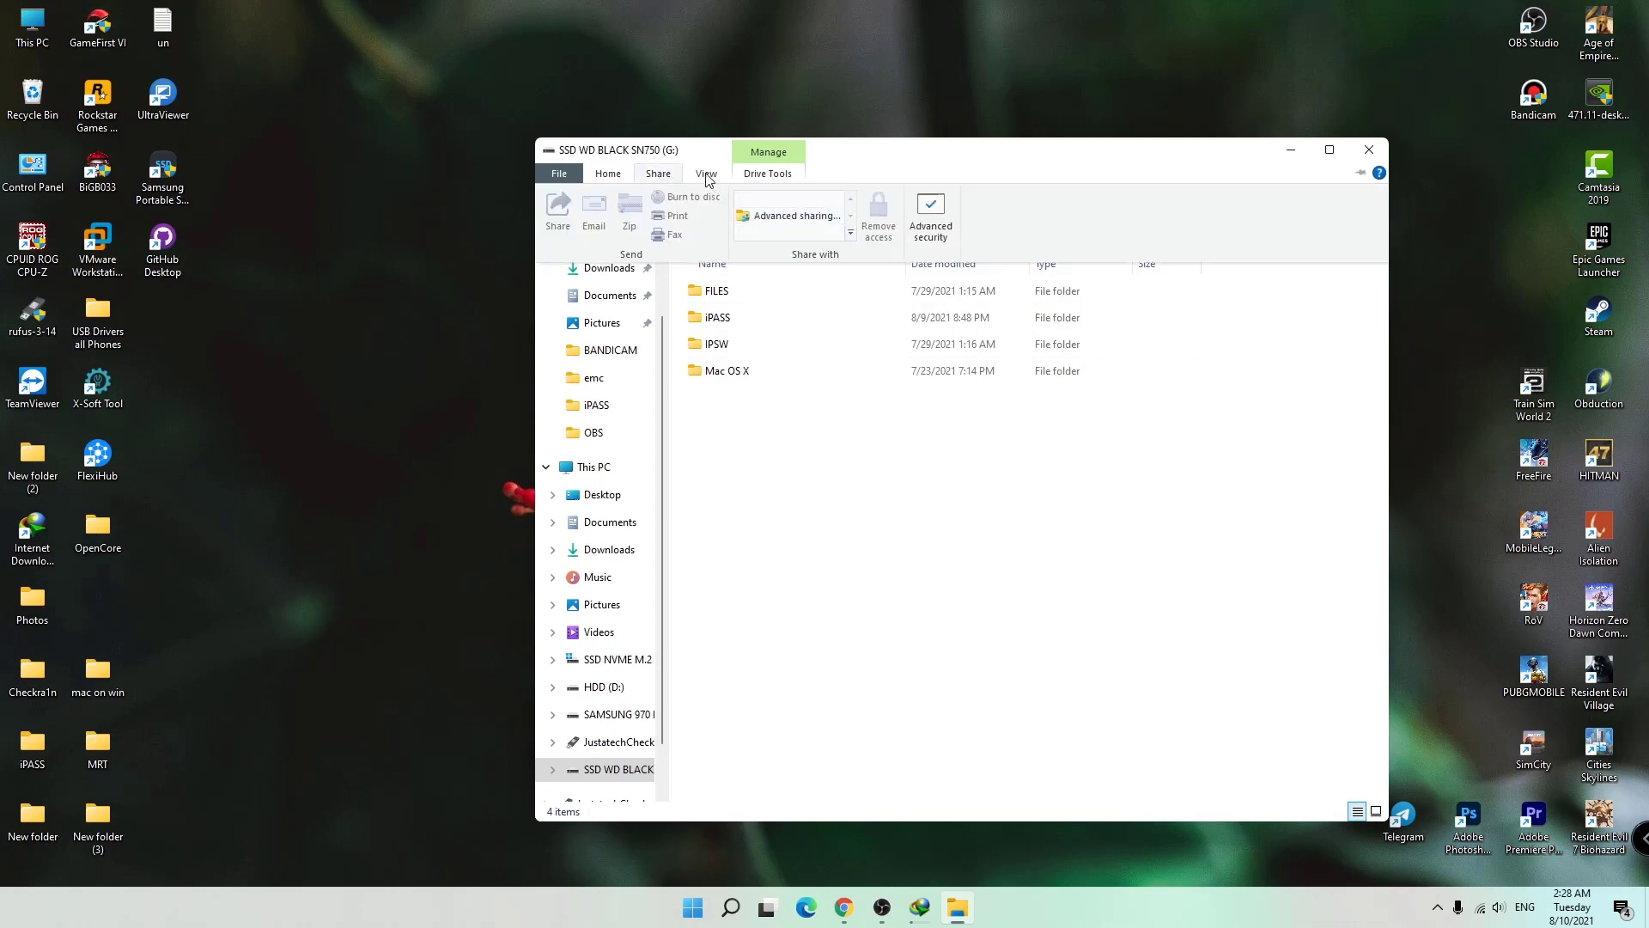
click(609, 173)
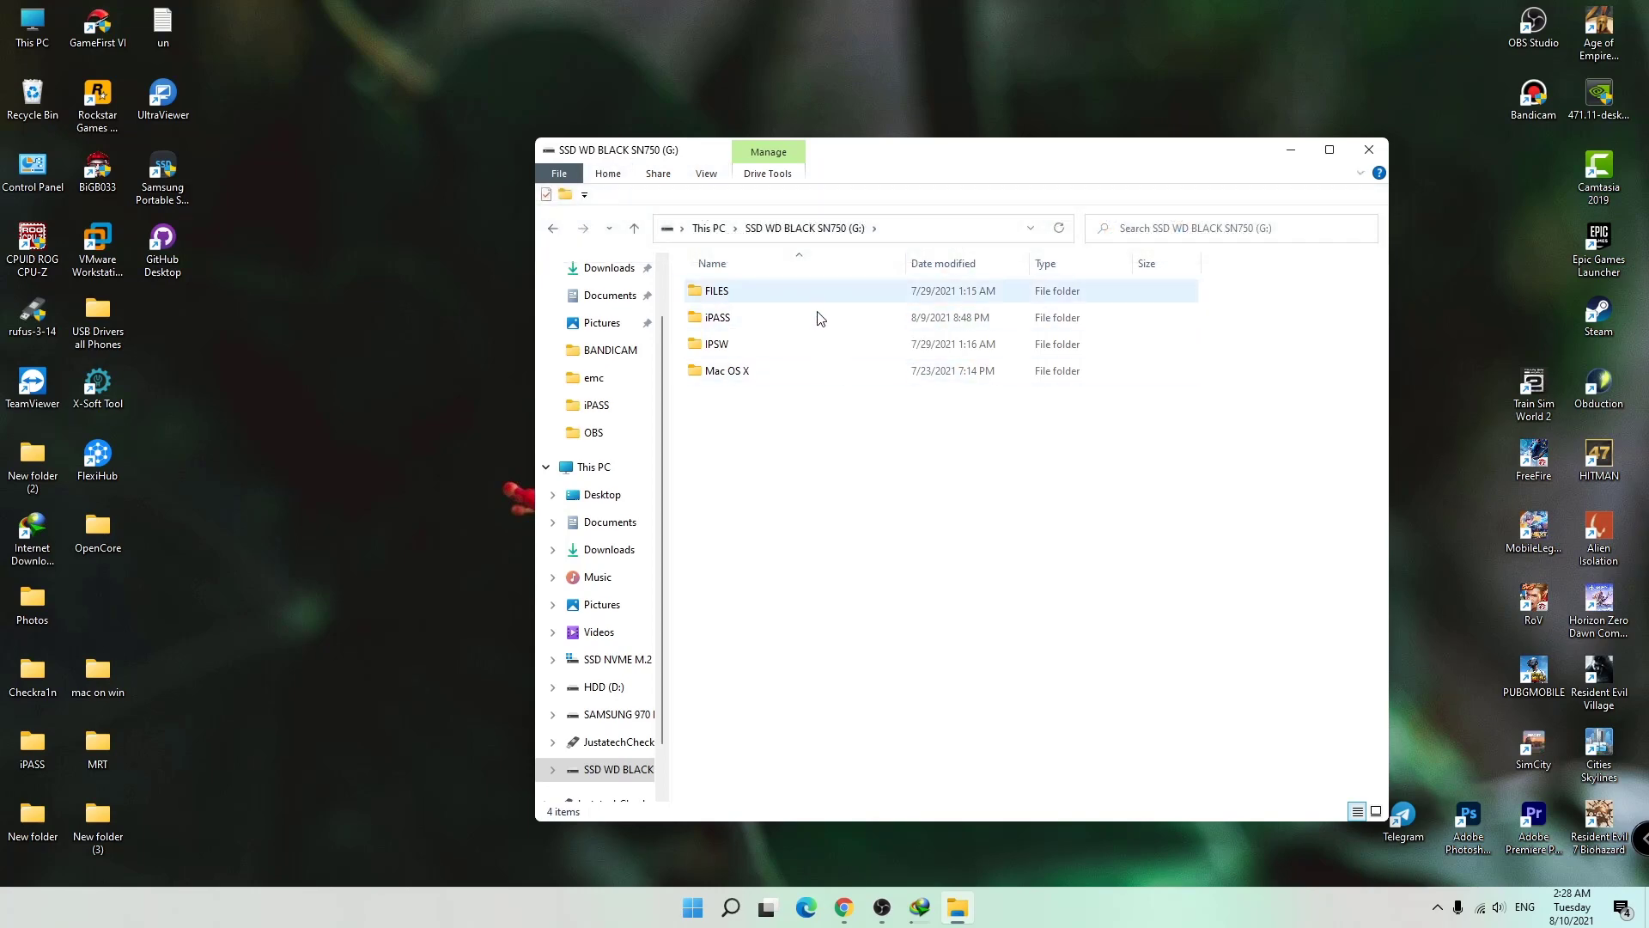
click(1369, 151)
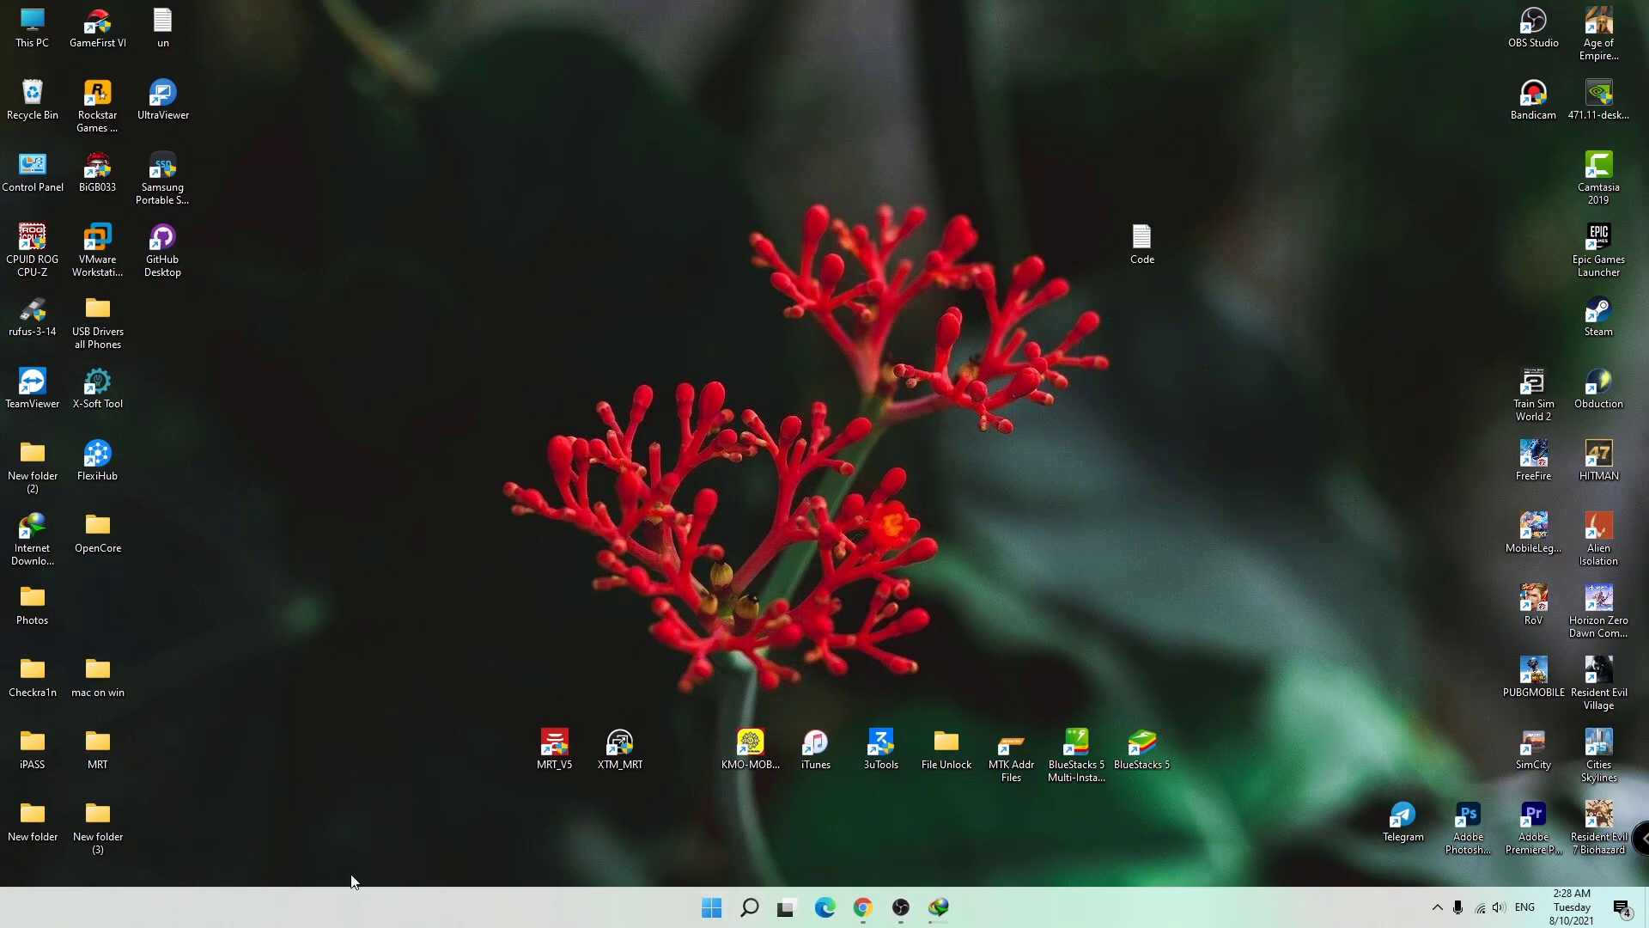
click(749, 907)
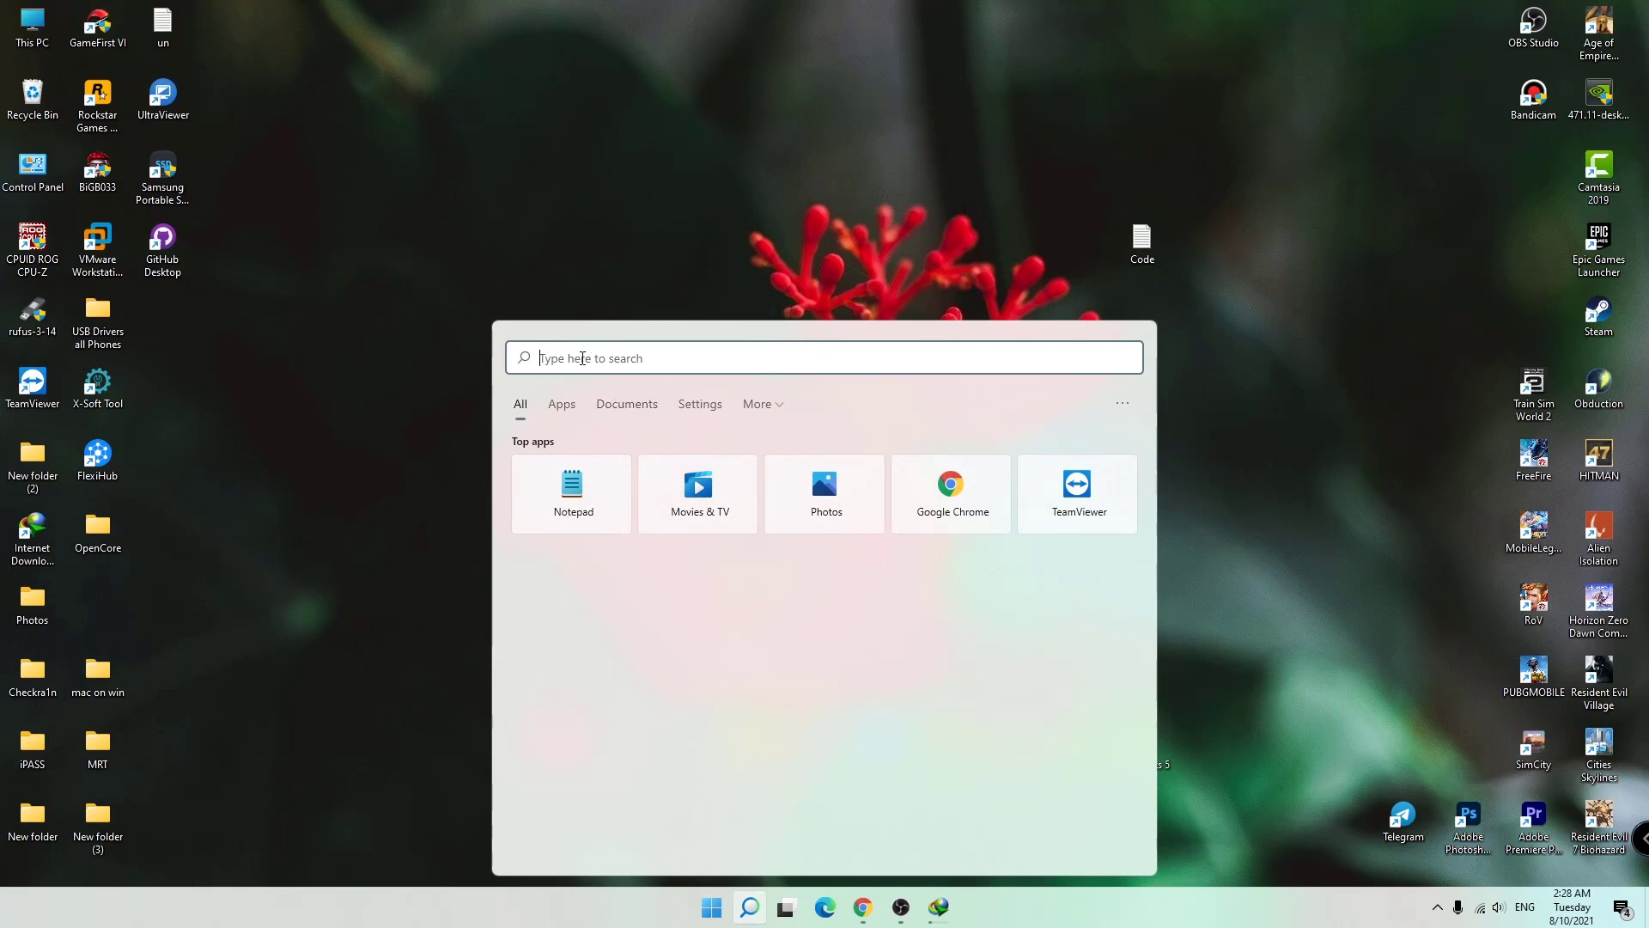
click(1199, 353)
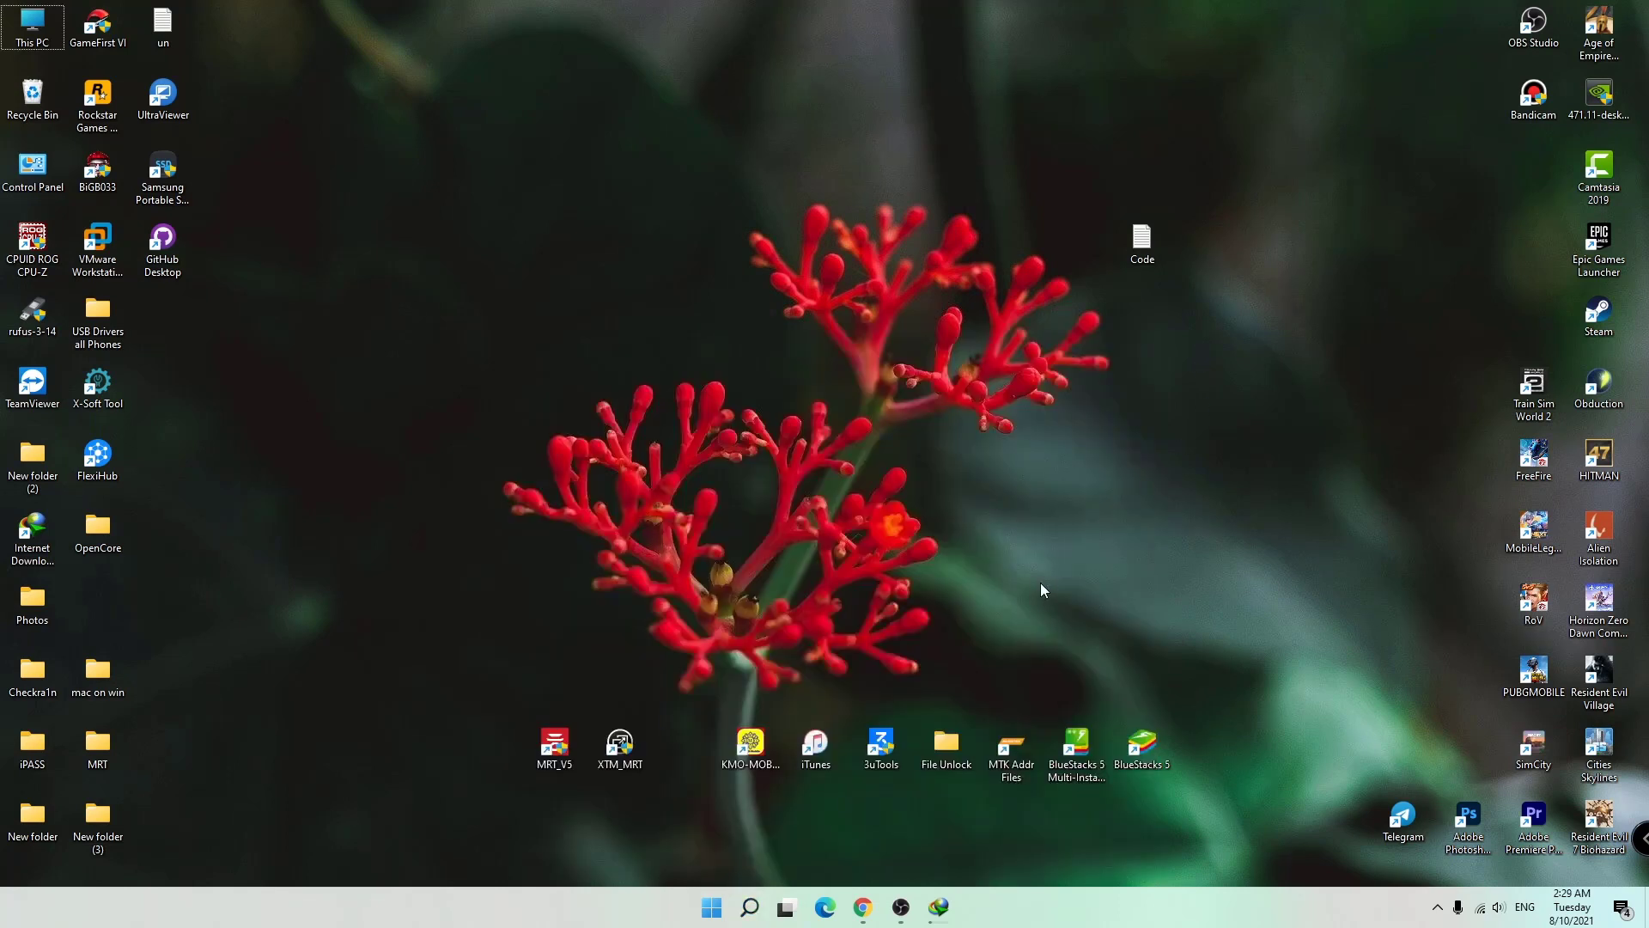
key(super+r)
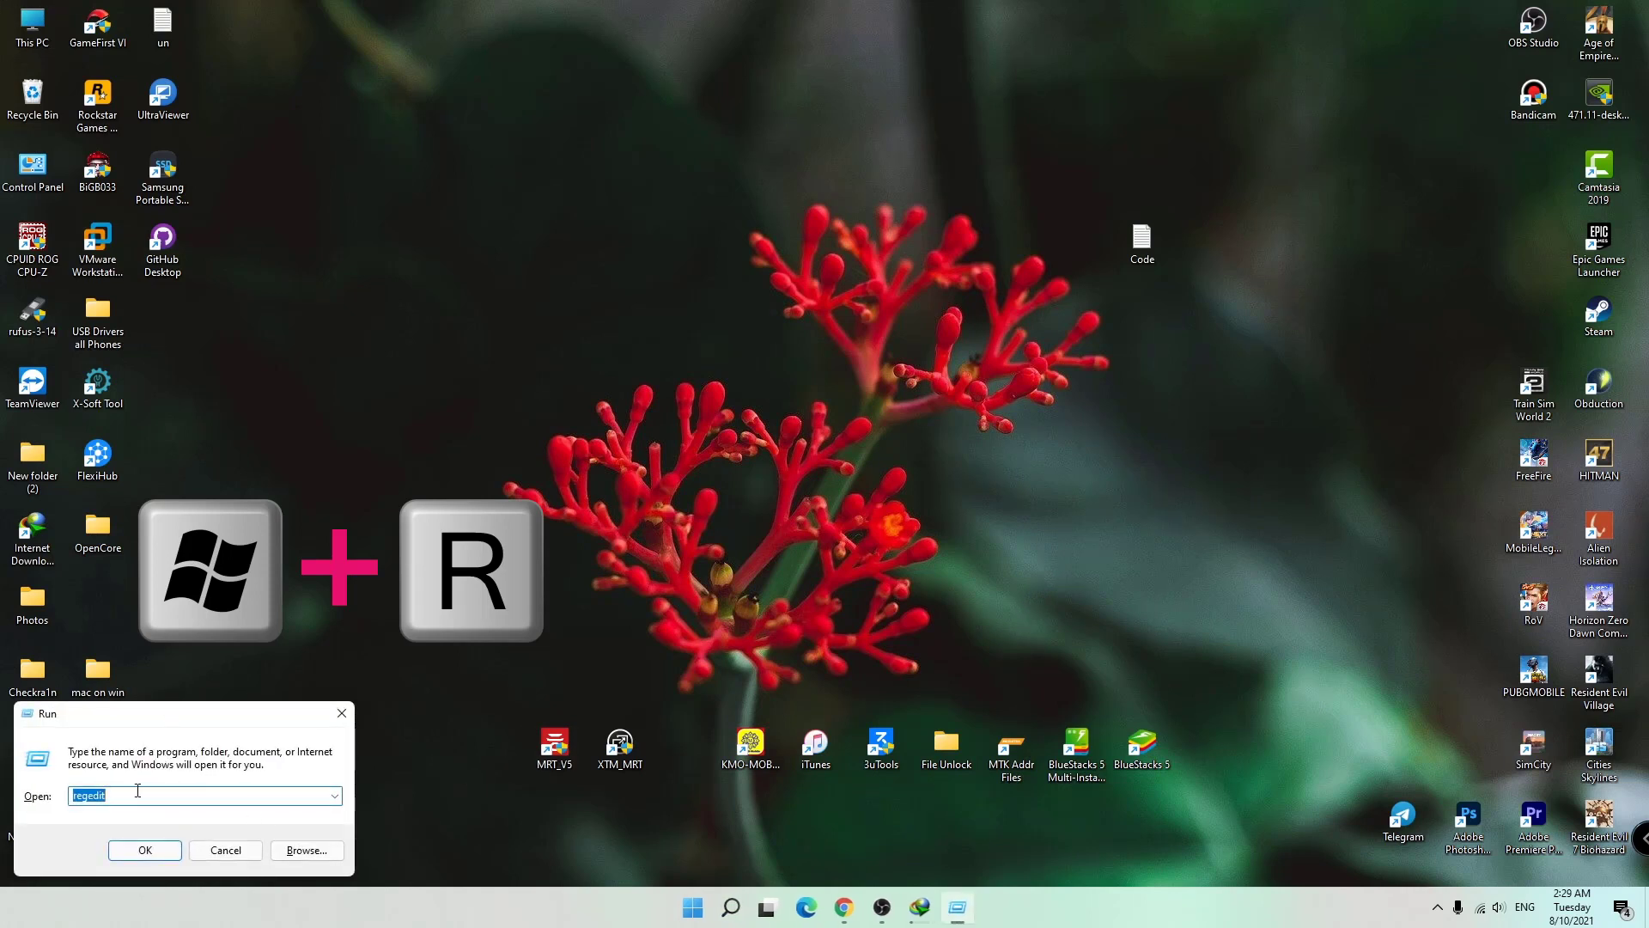
key(BackSpace)
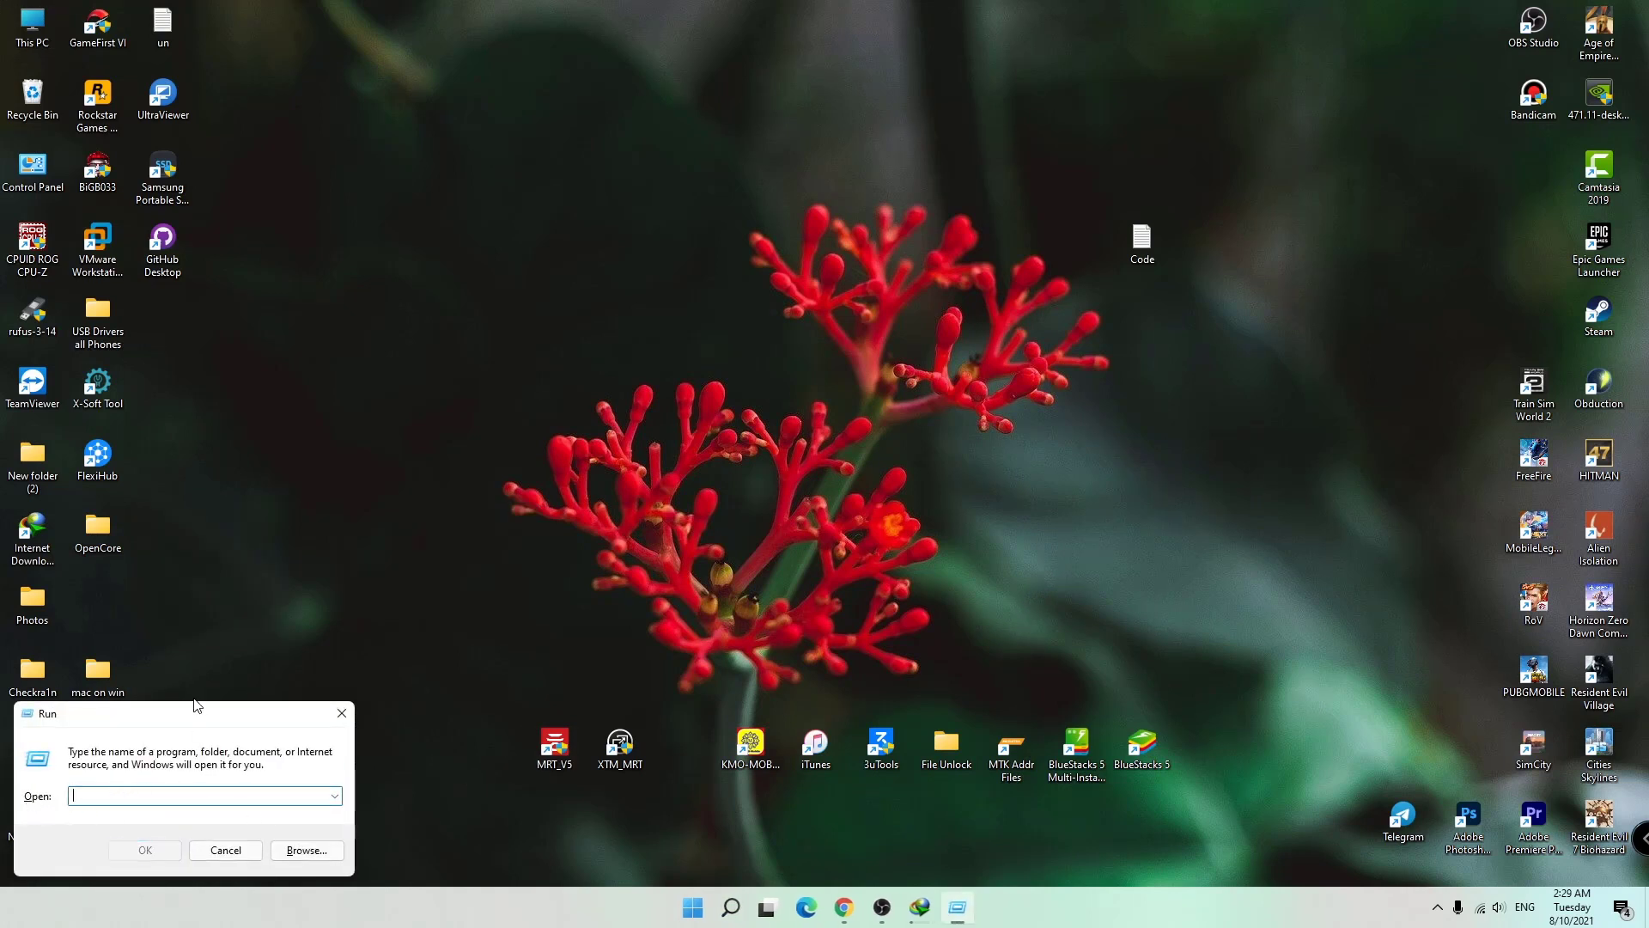
drag(197, 705, 592, 465)
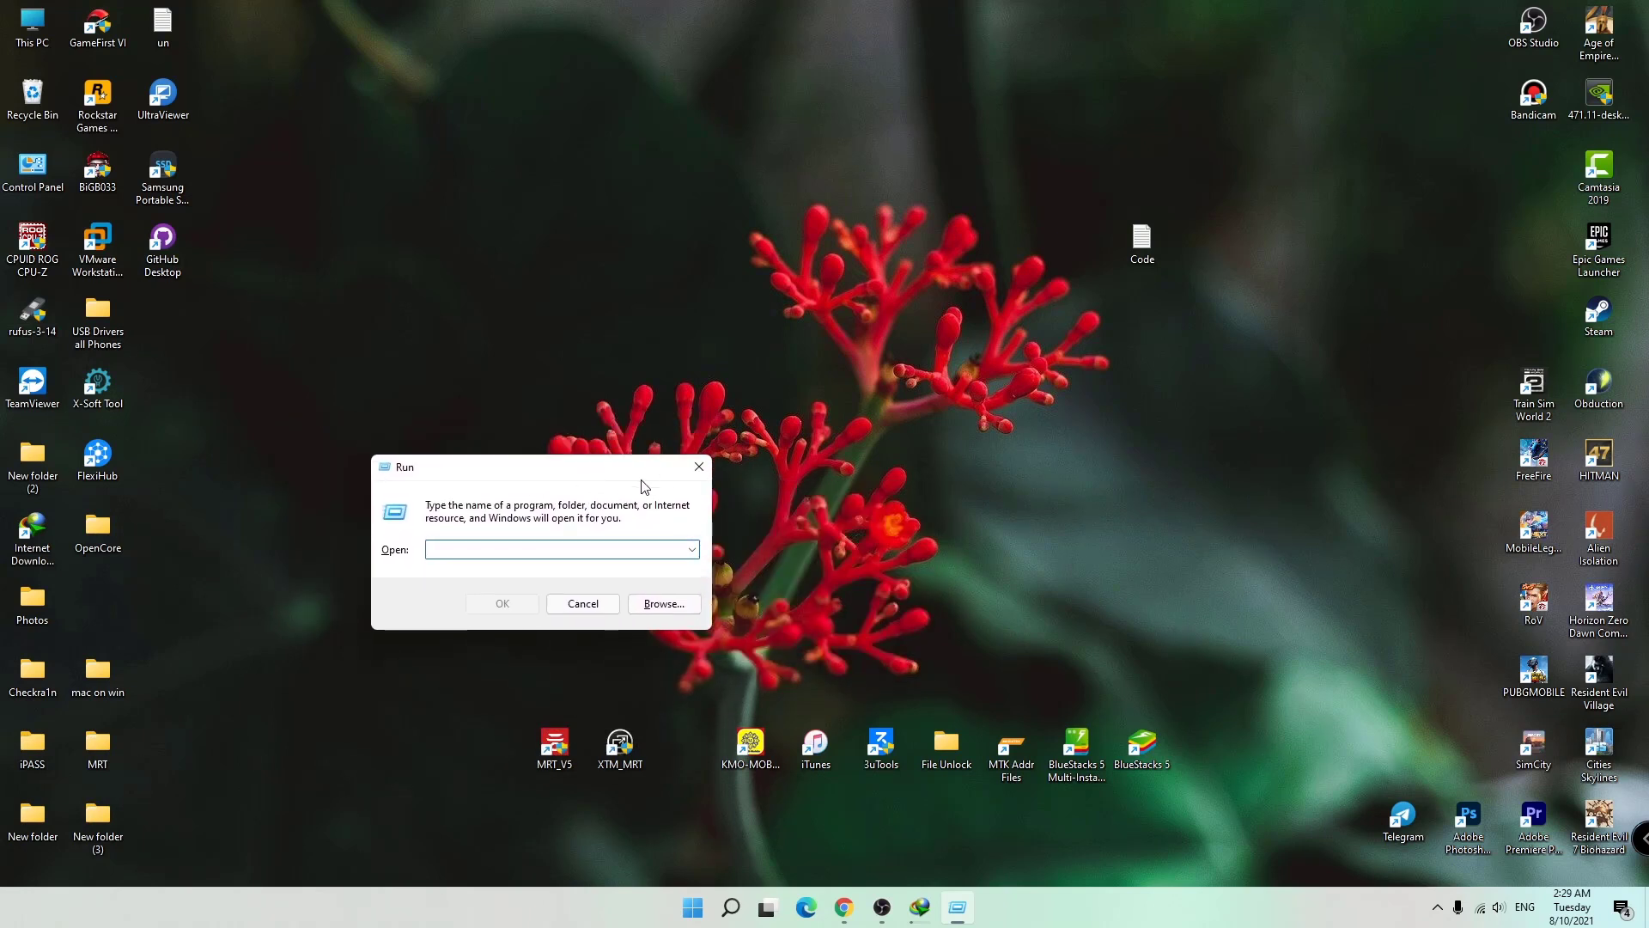
click(697, 468)
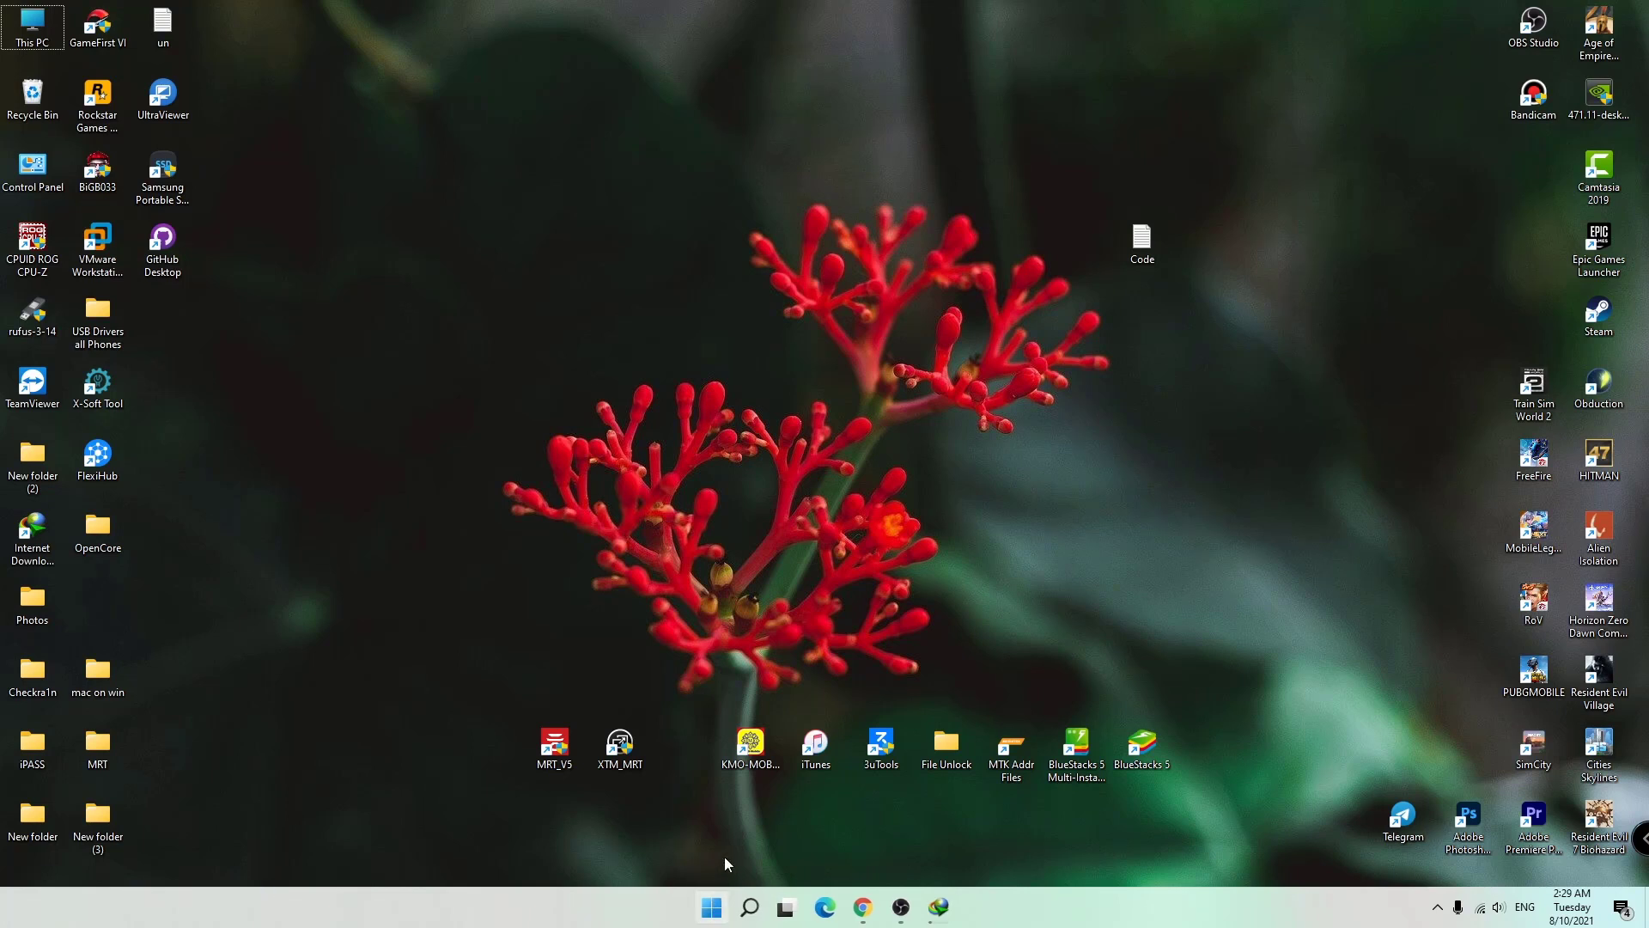
Open the Registry Editor by running regedit.
click(718, 909)
right_click(715, 909)
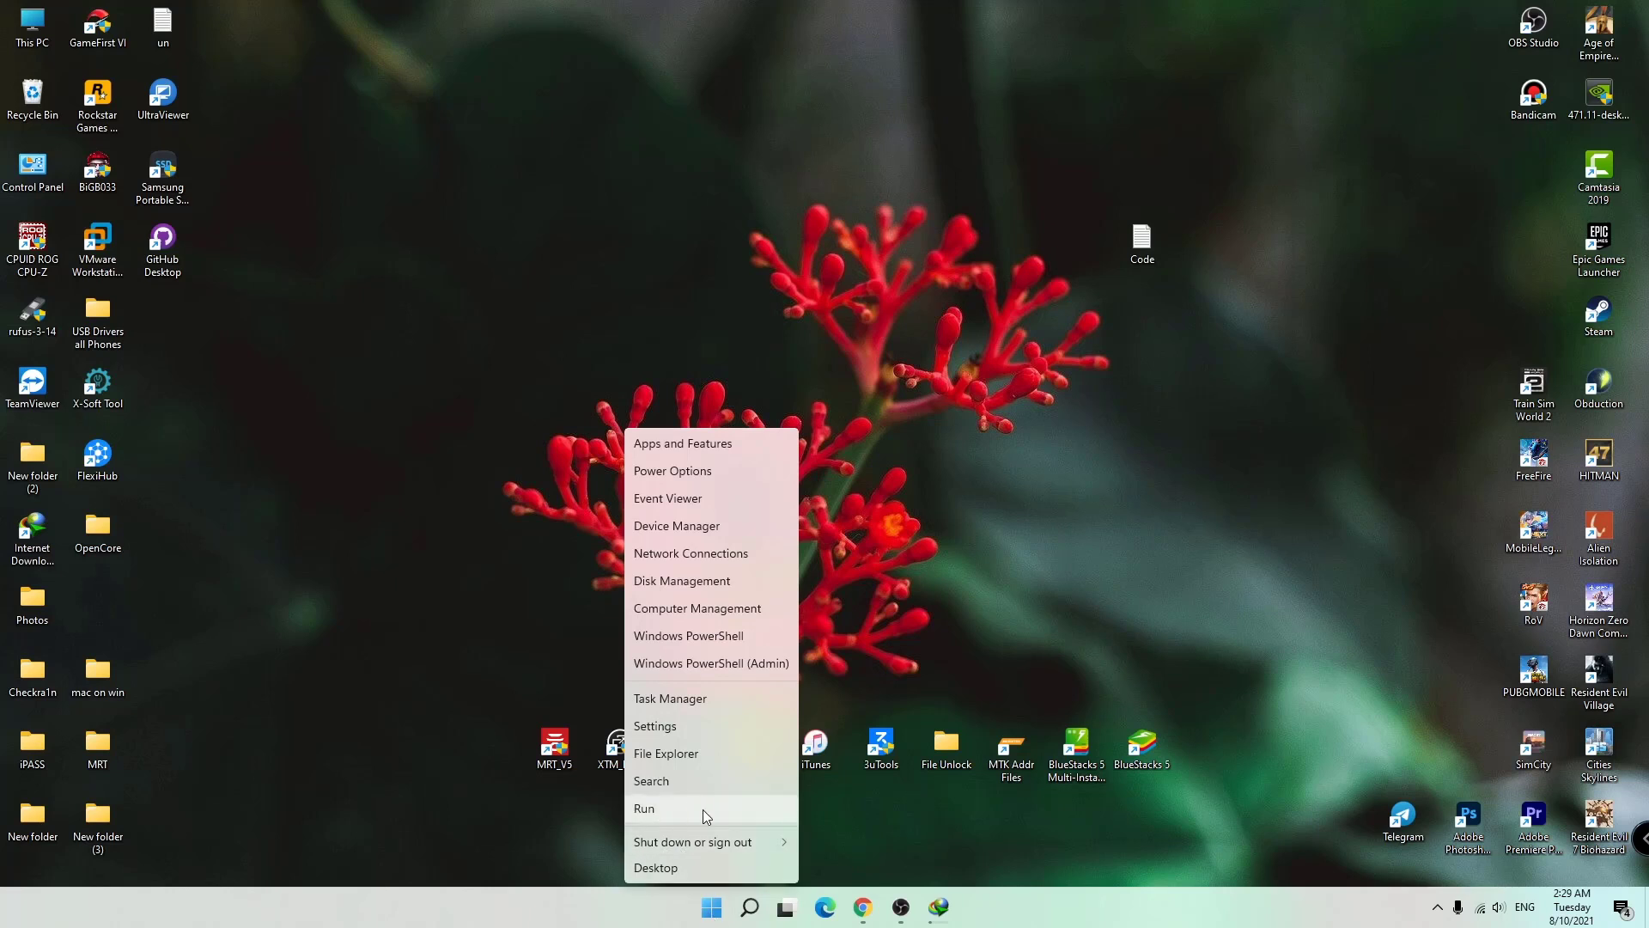
click(677, 812)
drag(242, 713, 1141, 514)
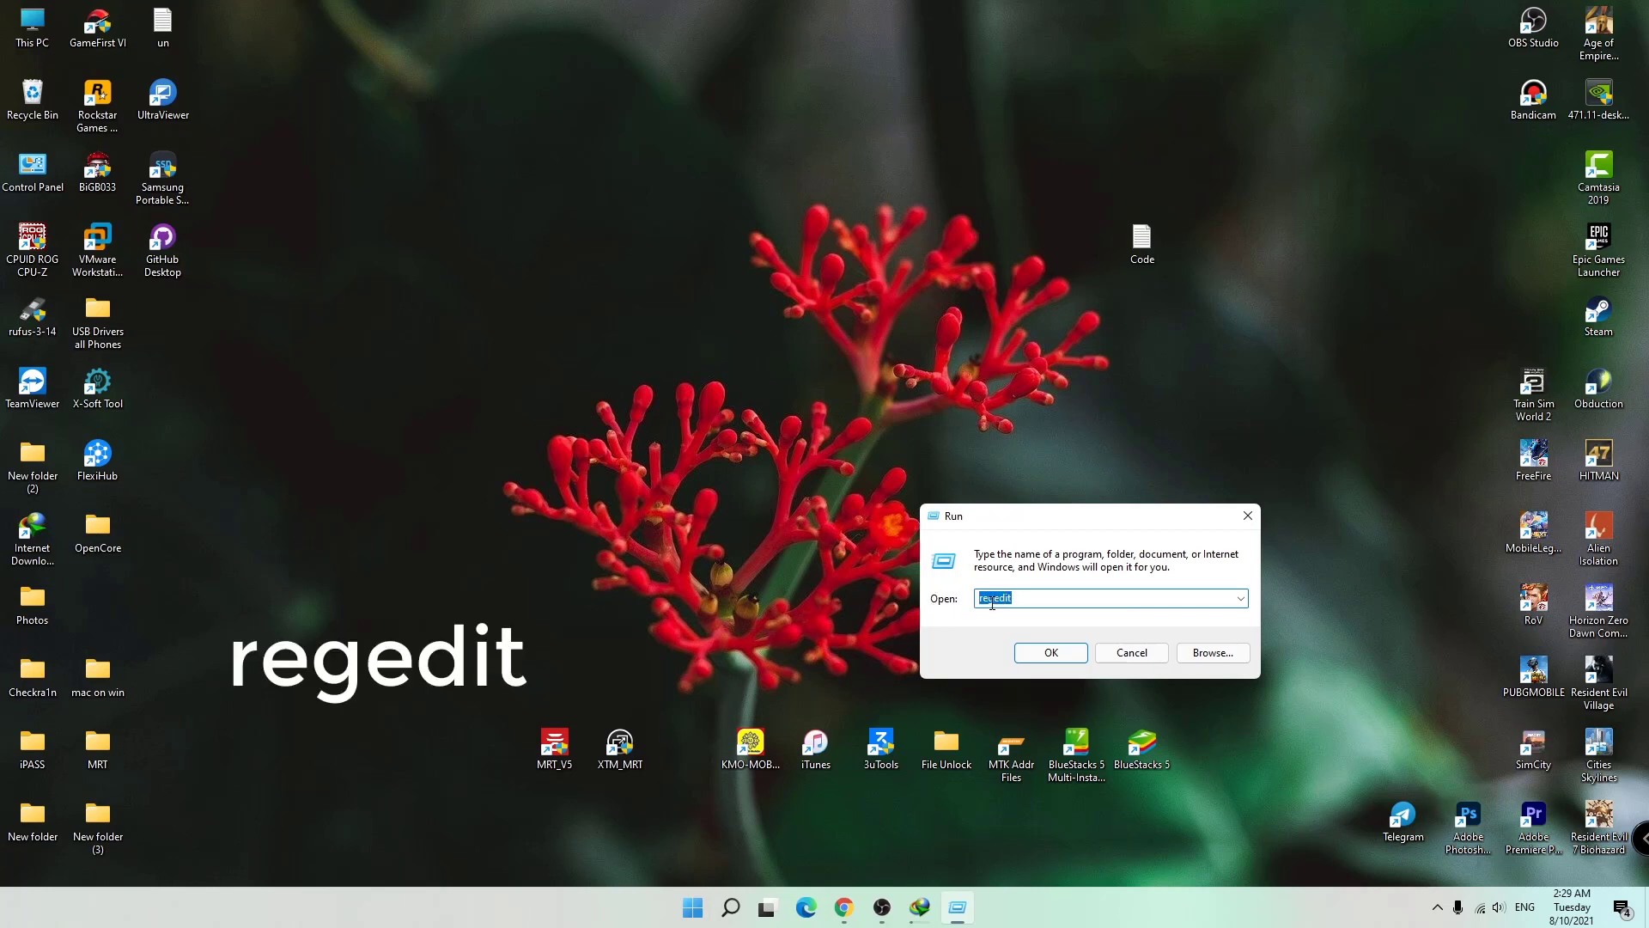
click(1059, 656)
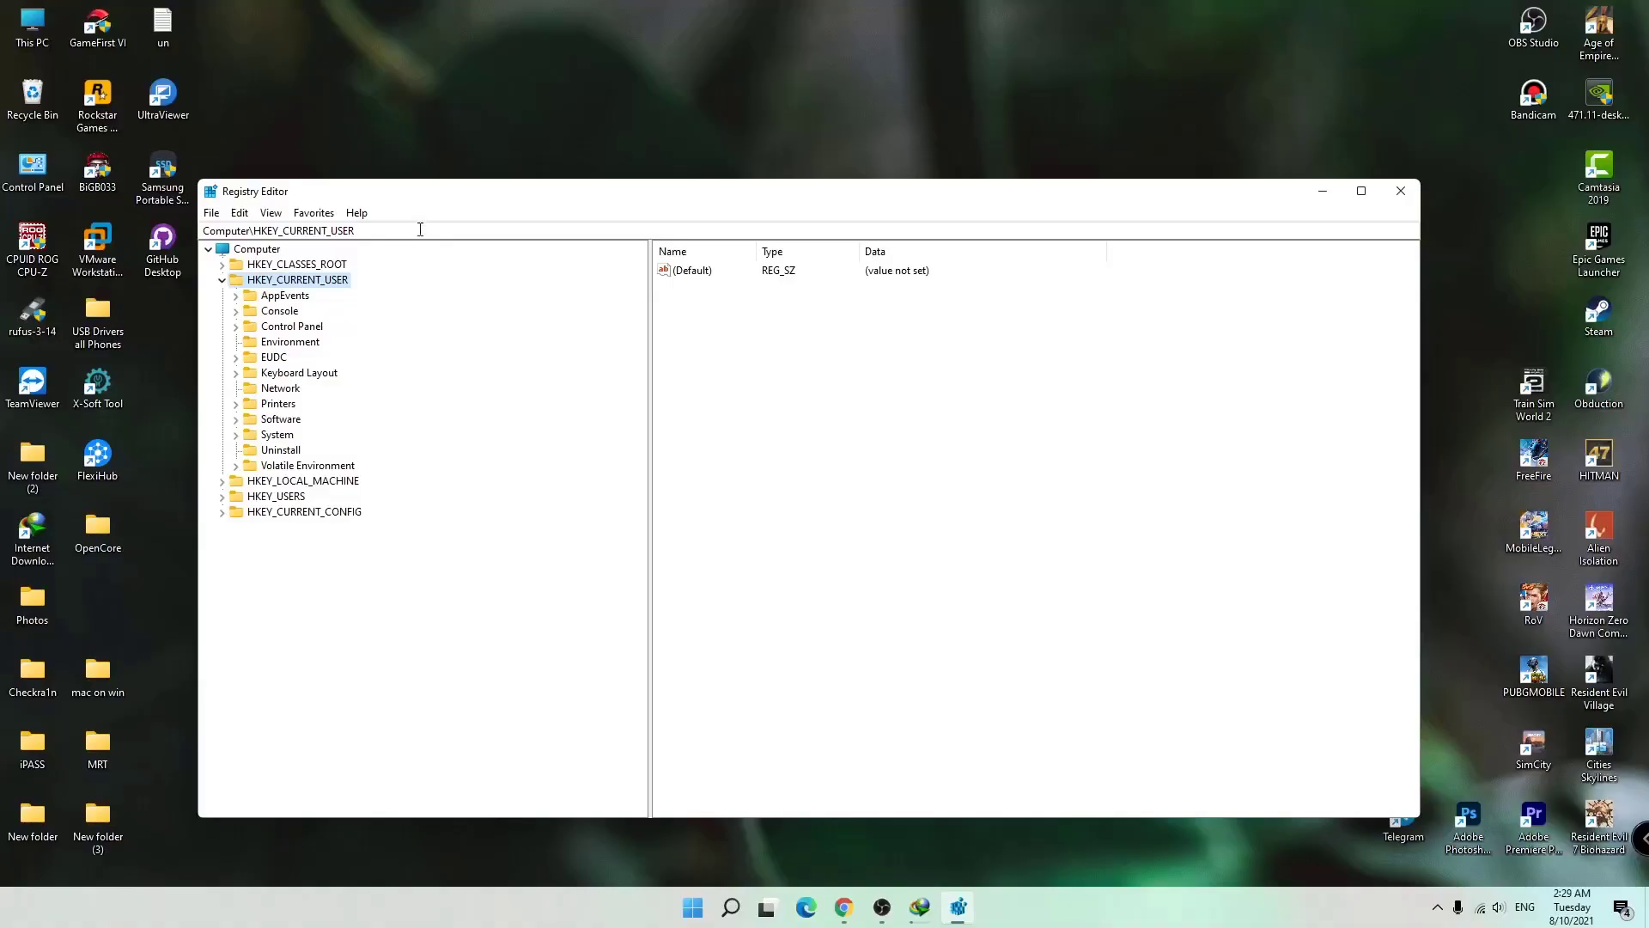
Collapse HKEY_CURRENT_USER and expand HKEY_CLASSES_ROOT in the registry tree.
drag(419, 200, 698, 160)
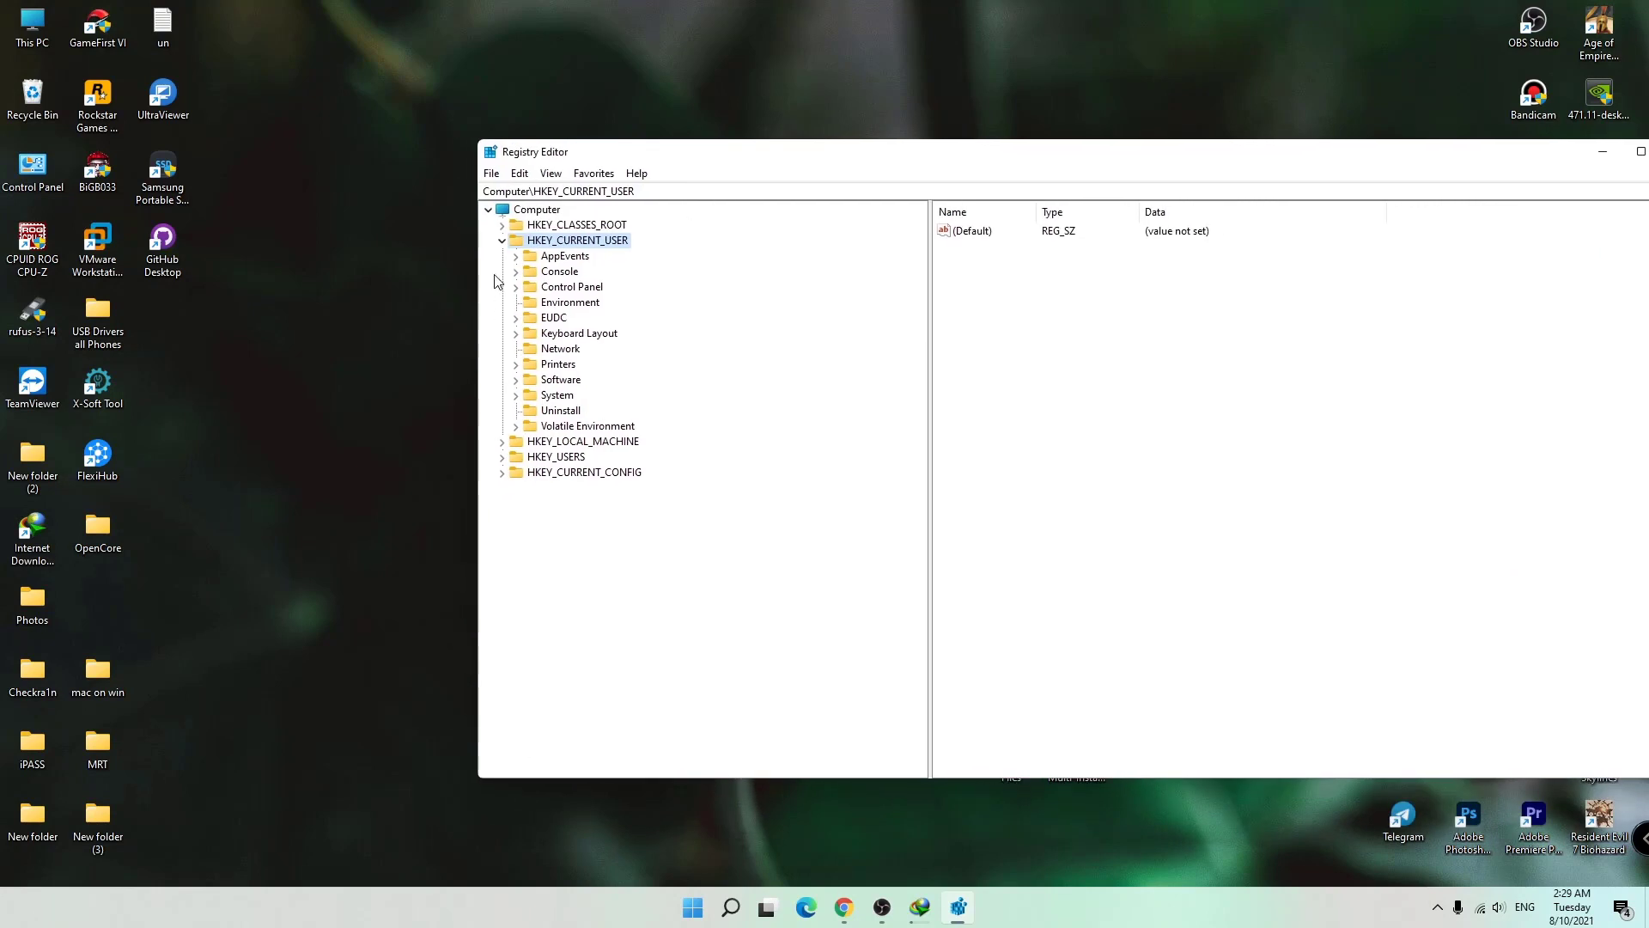
click(503, 241)
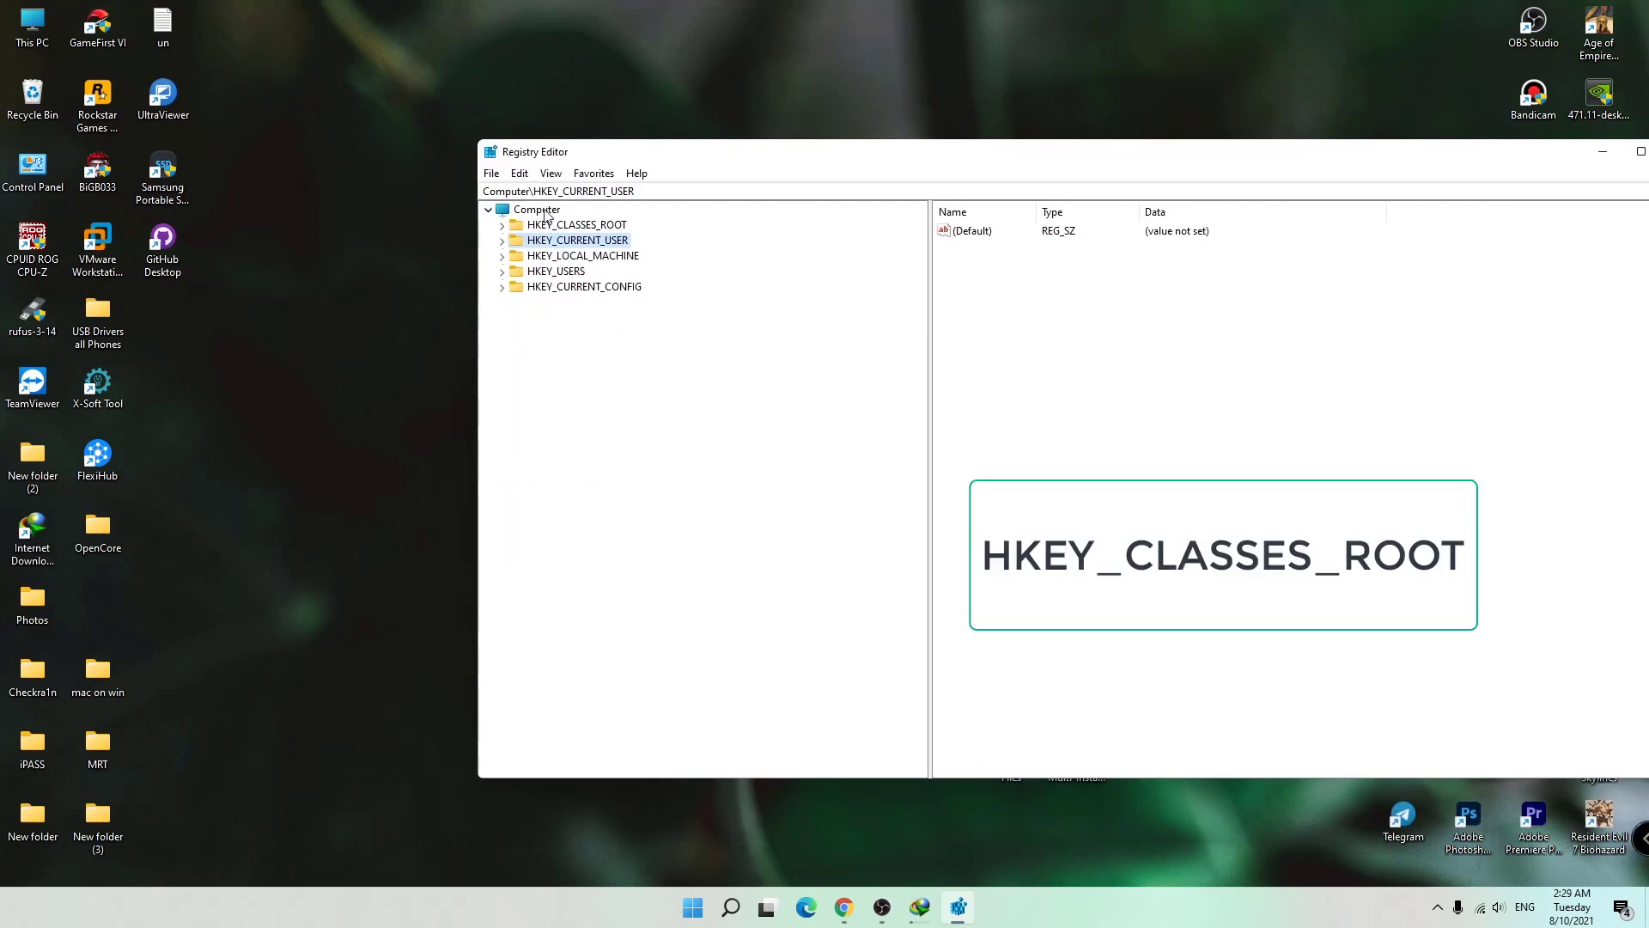
drag(685, 155, 482, 189)
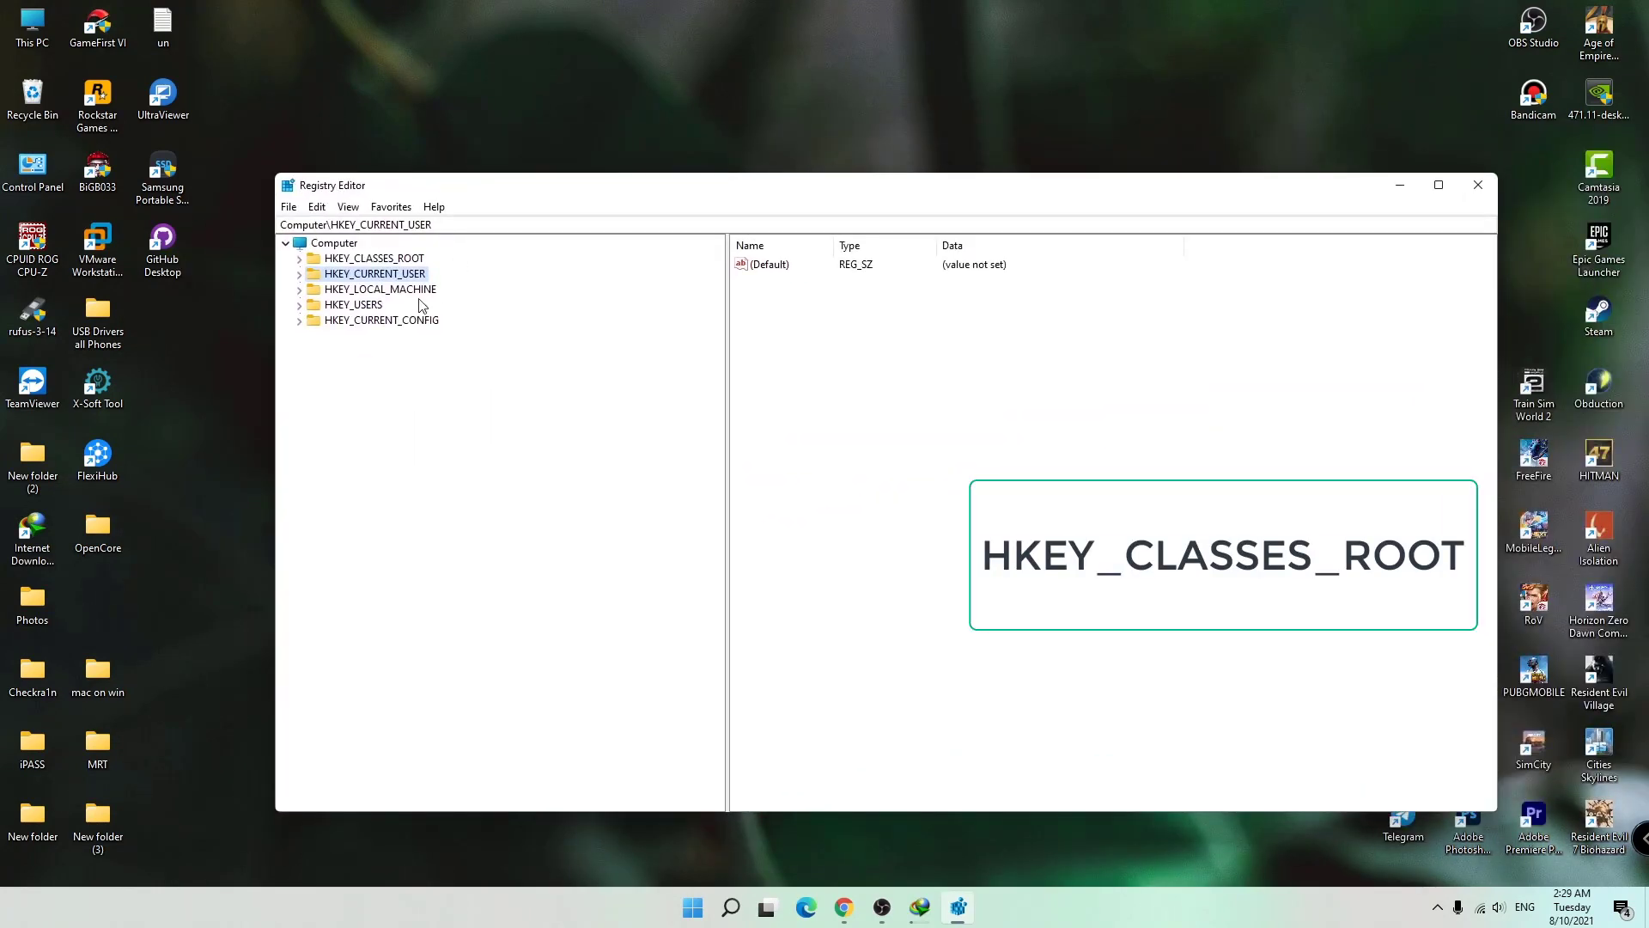
click(352, 259)
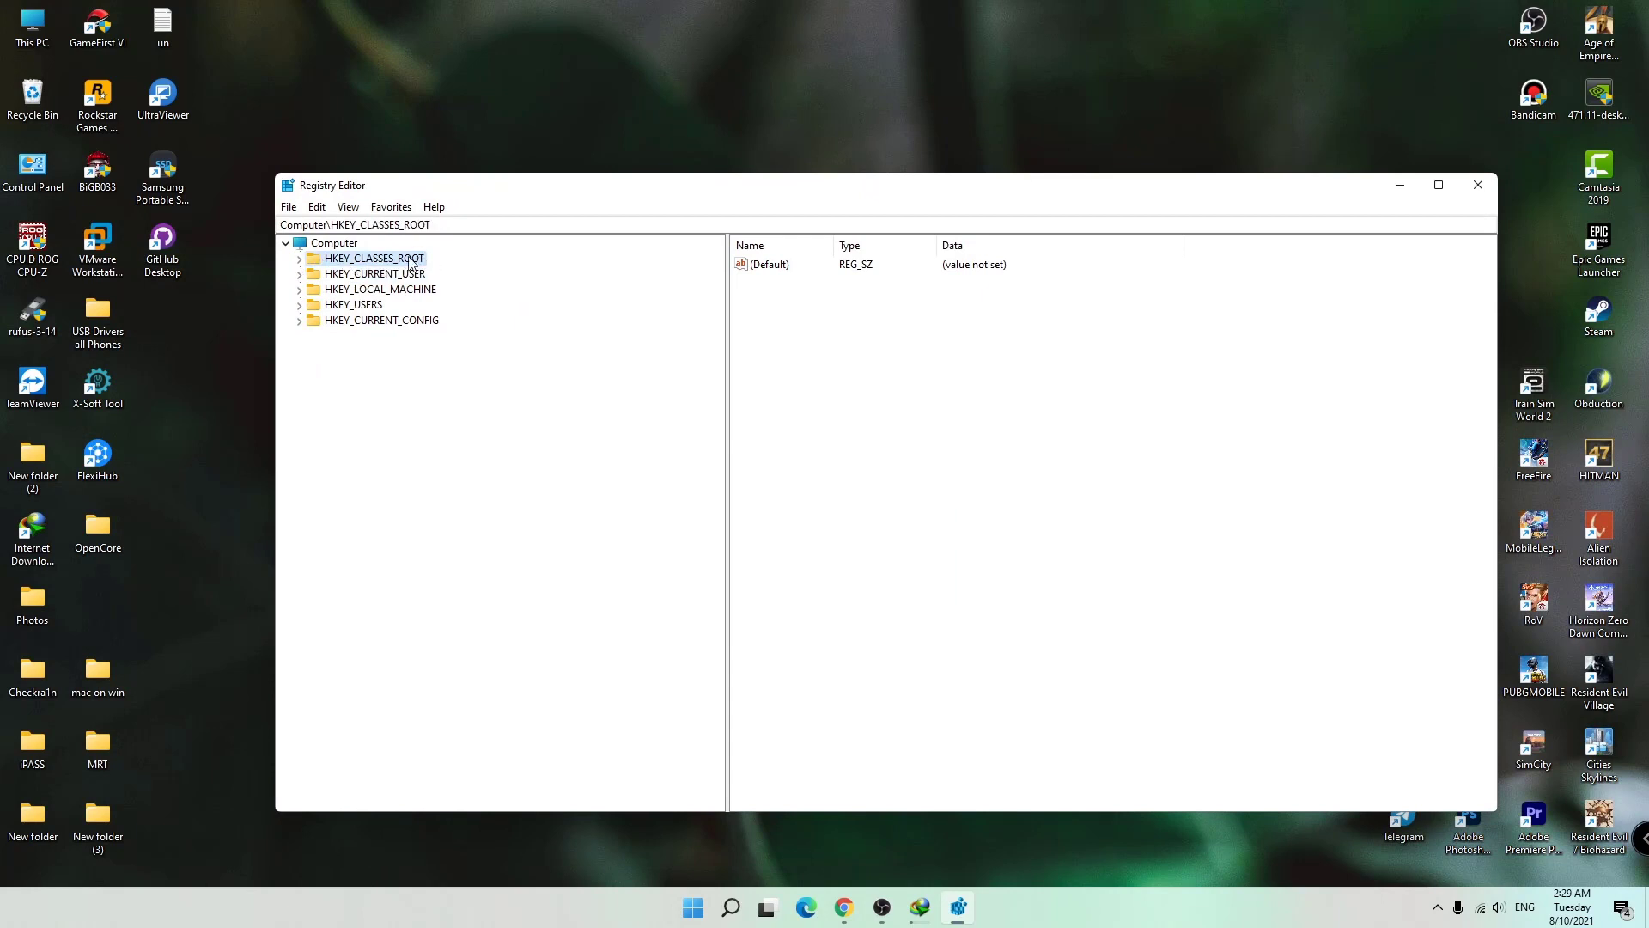
click(299, 257)
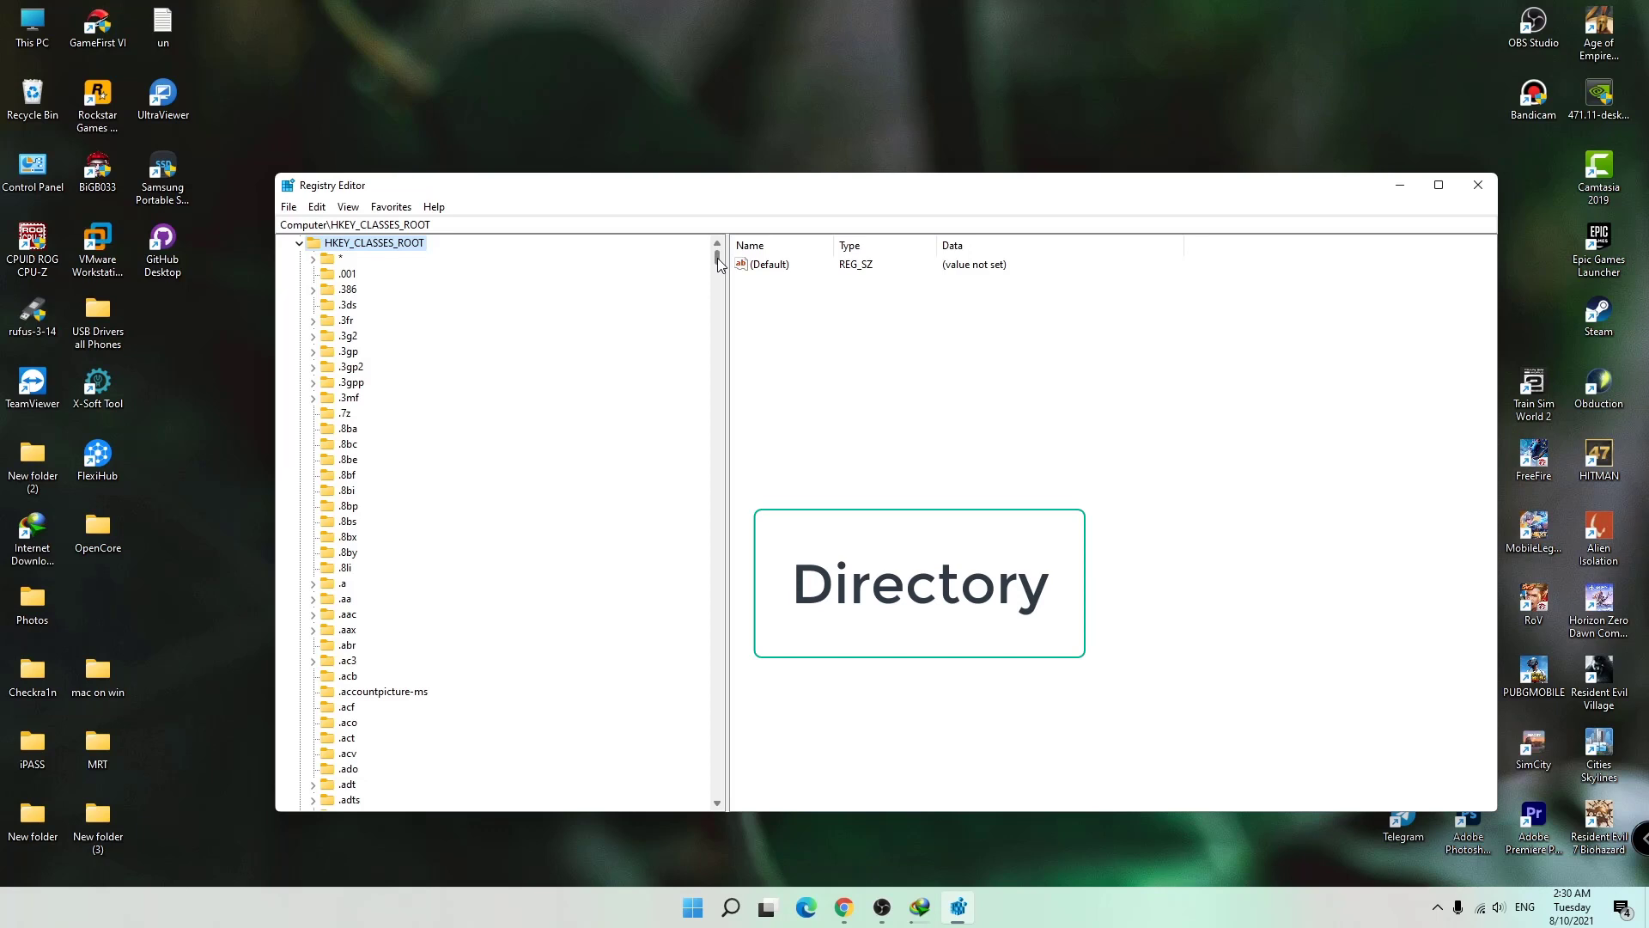
Find the Directory key under HKEY_CLASSES_ROOT and expand it down through Background to shellex.
drag(718, 257, 718, 281)
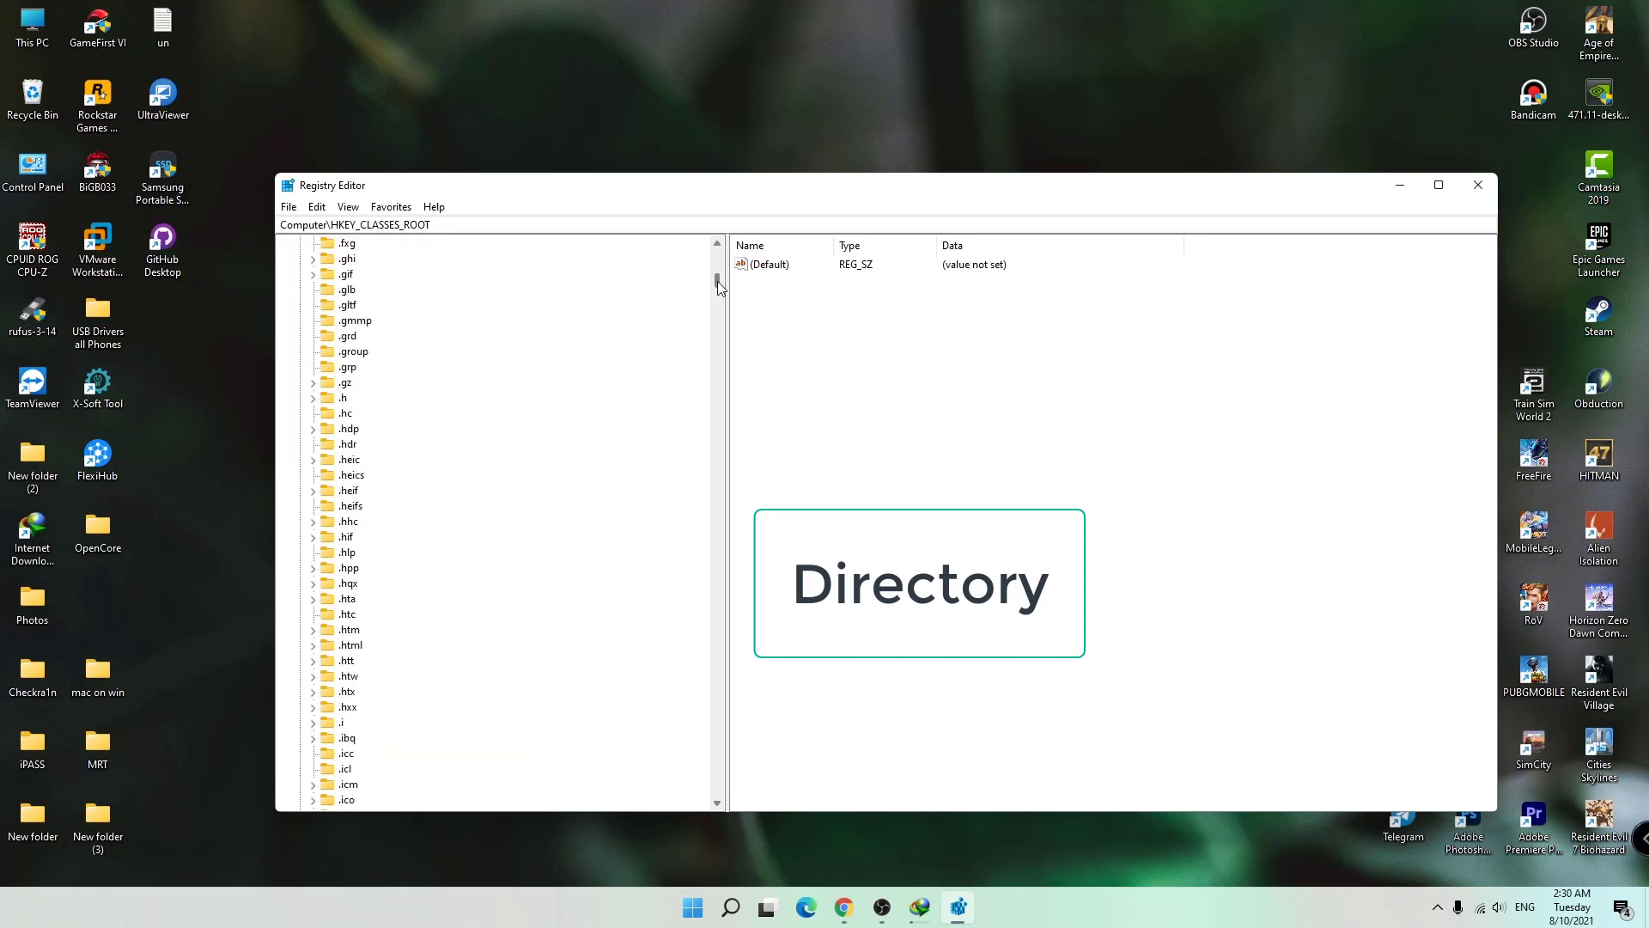
scroll(351, 313, up, 7)
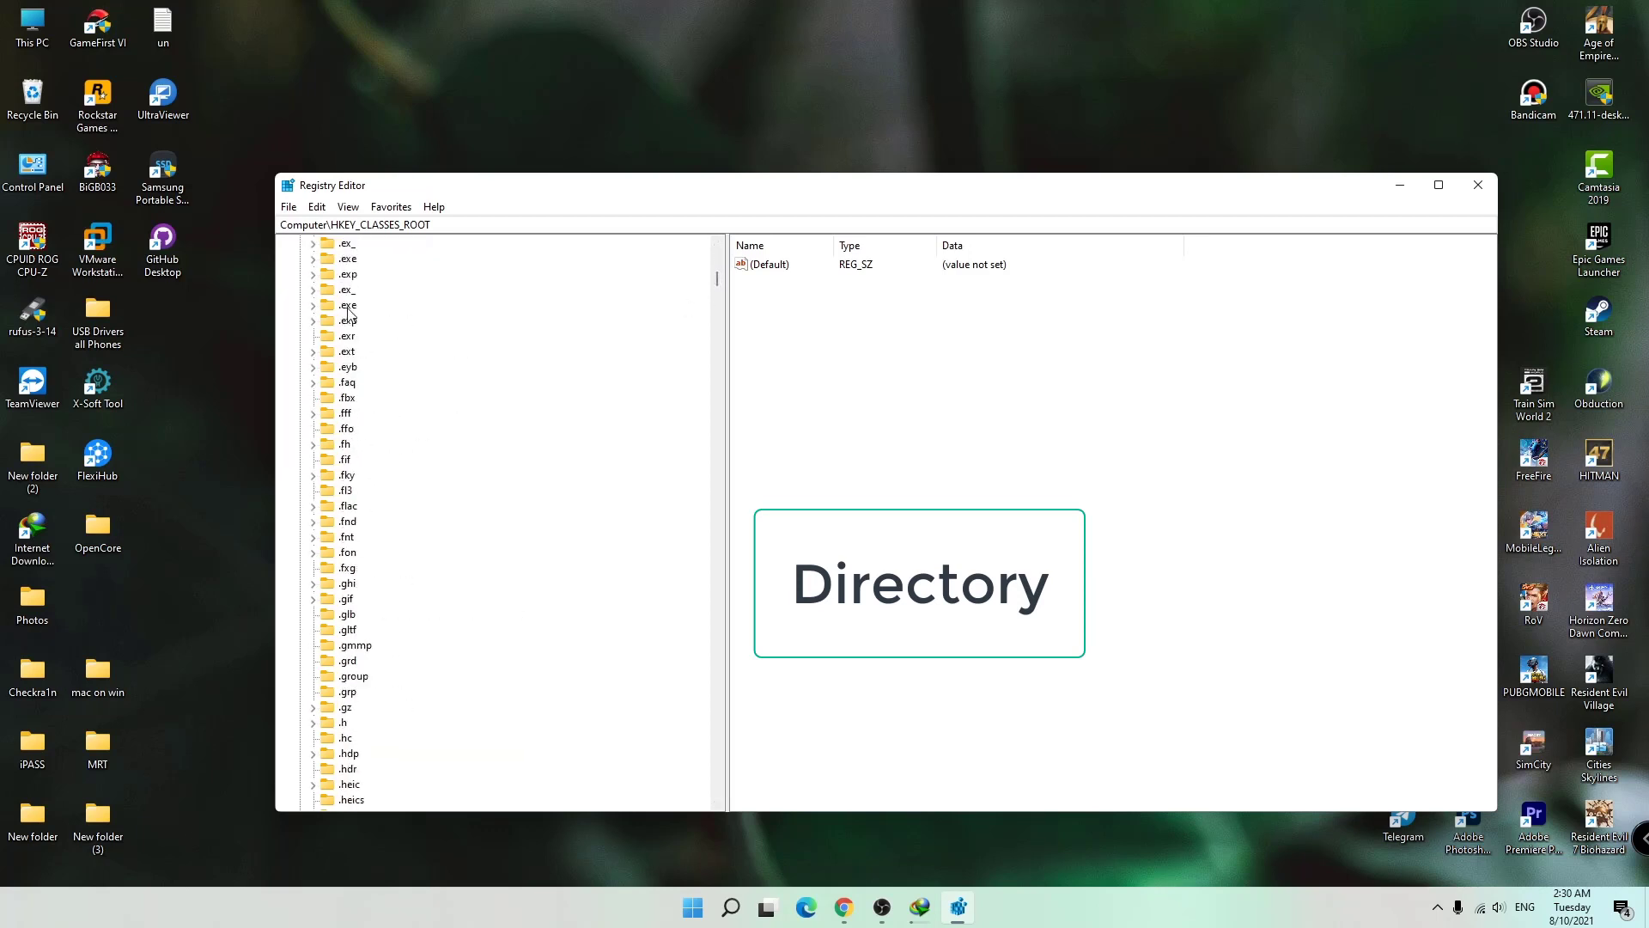
scroll(348, 313, up, 10)
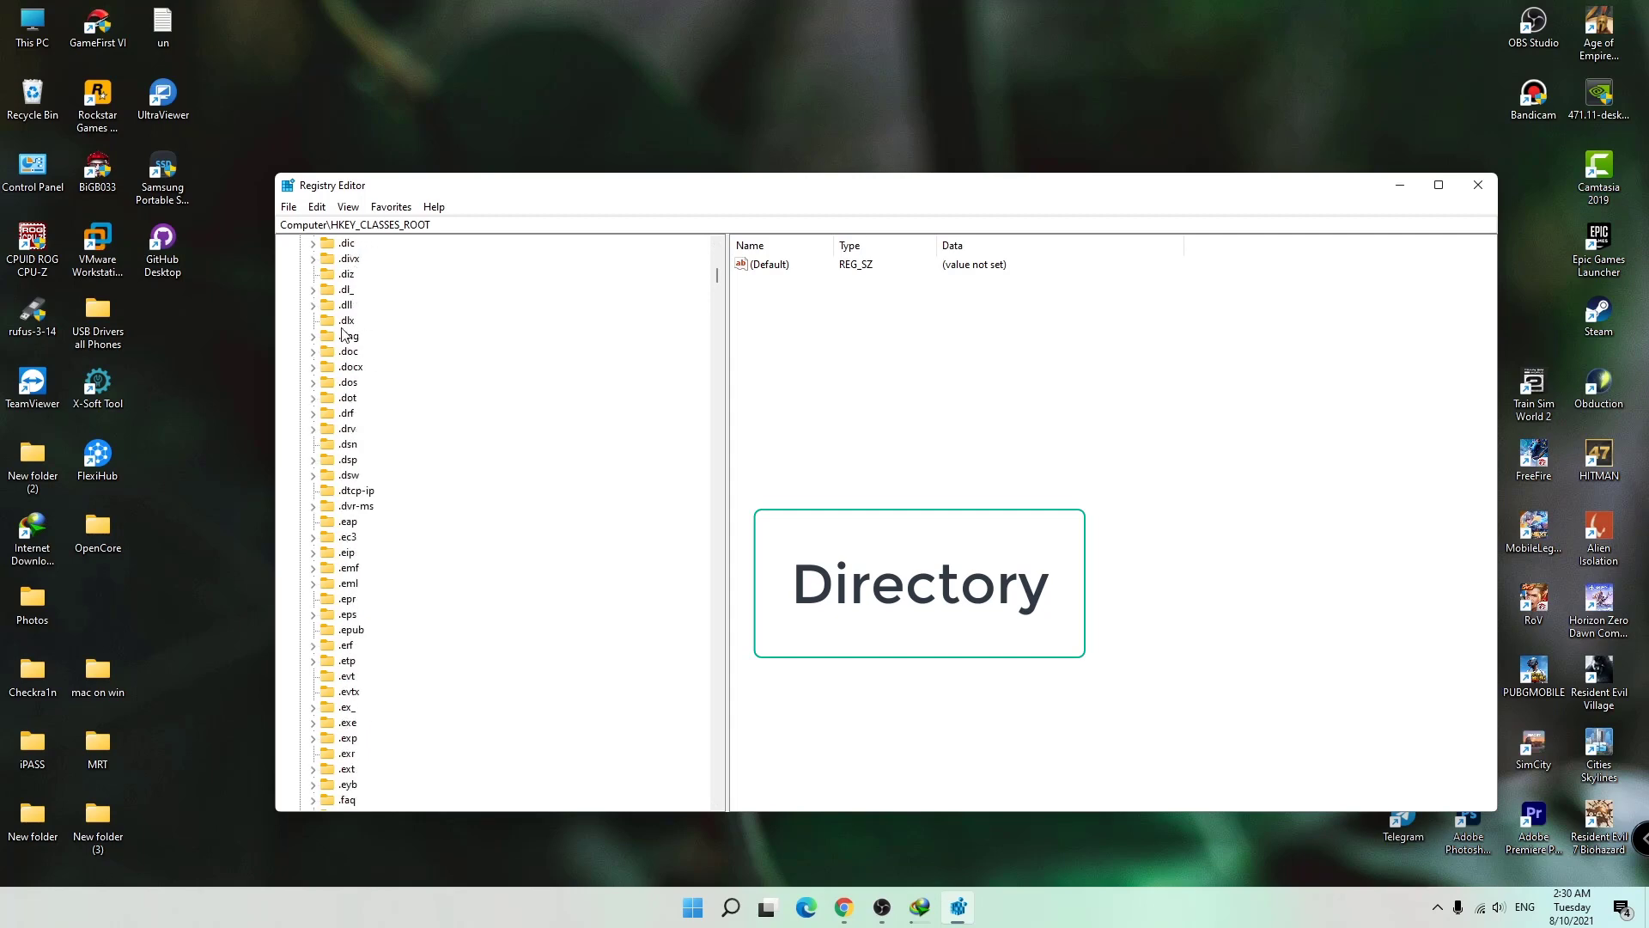
drag(717, 273, 735, 424)
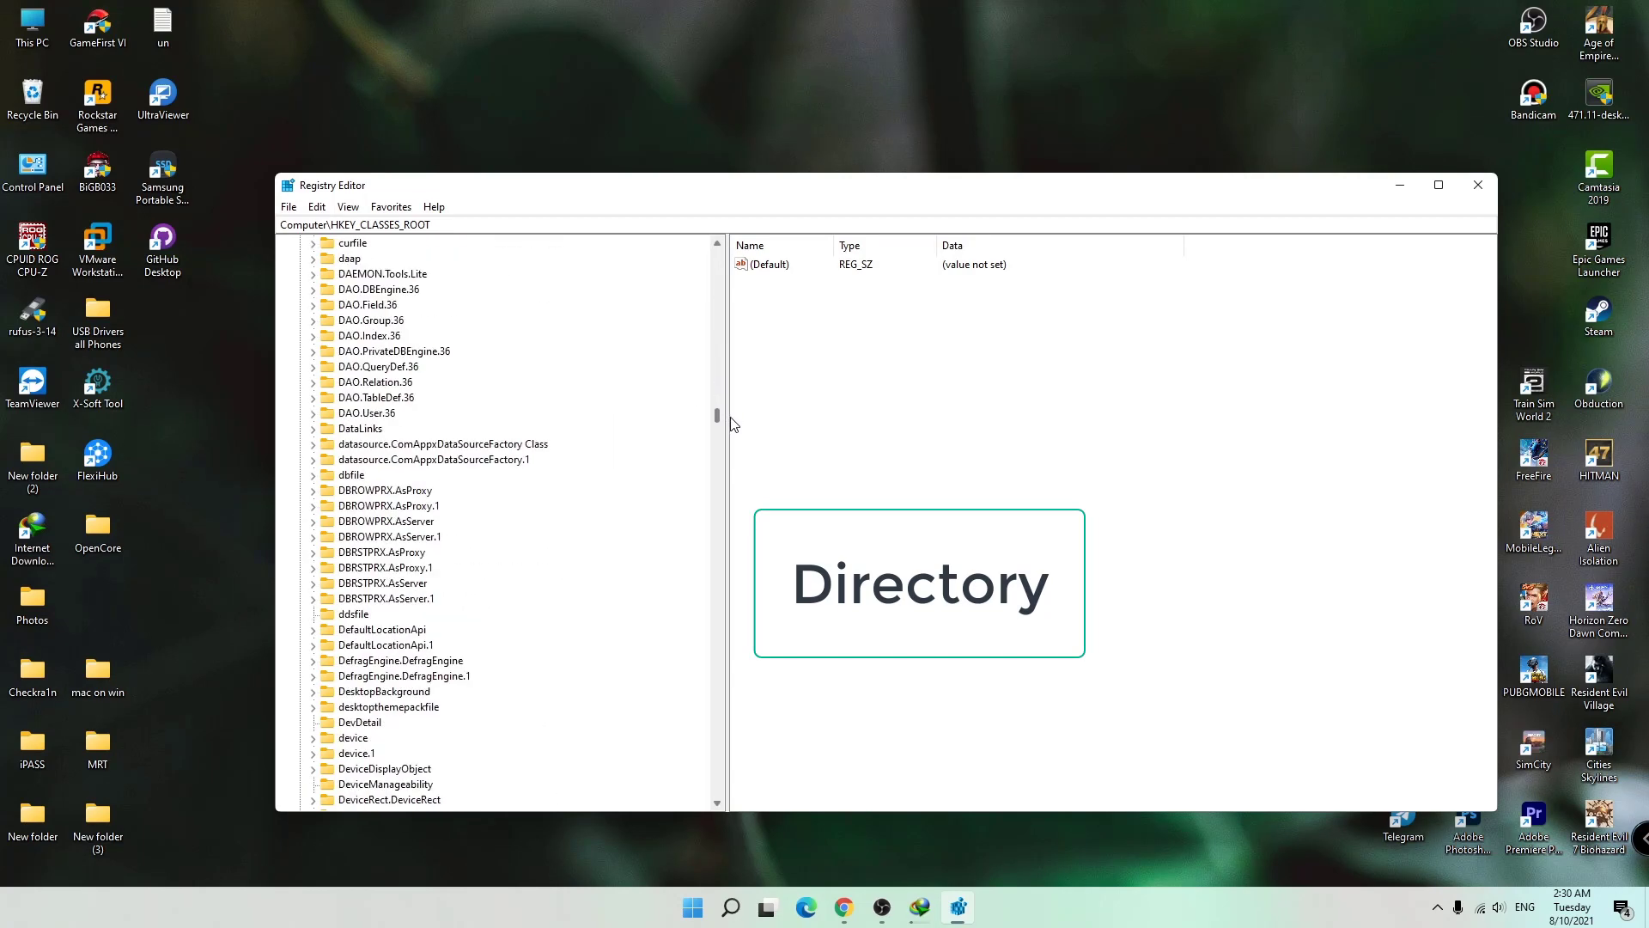
scroll(361, 526, down, 3)
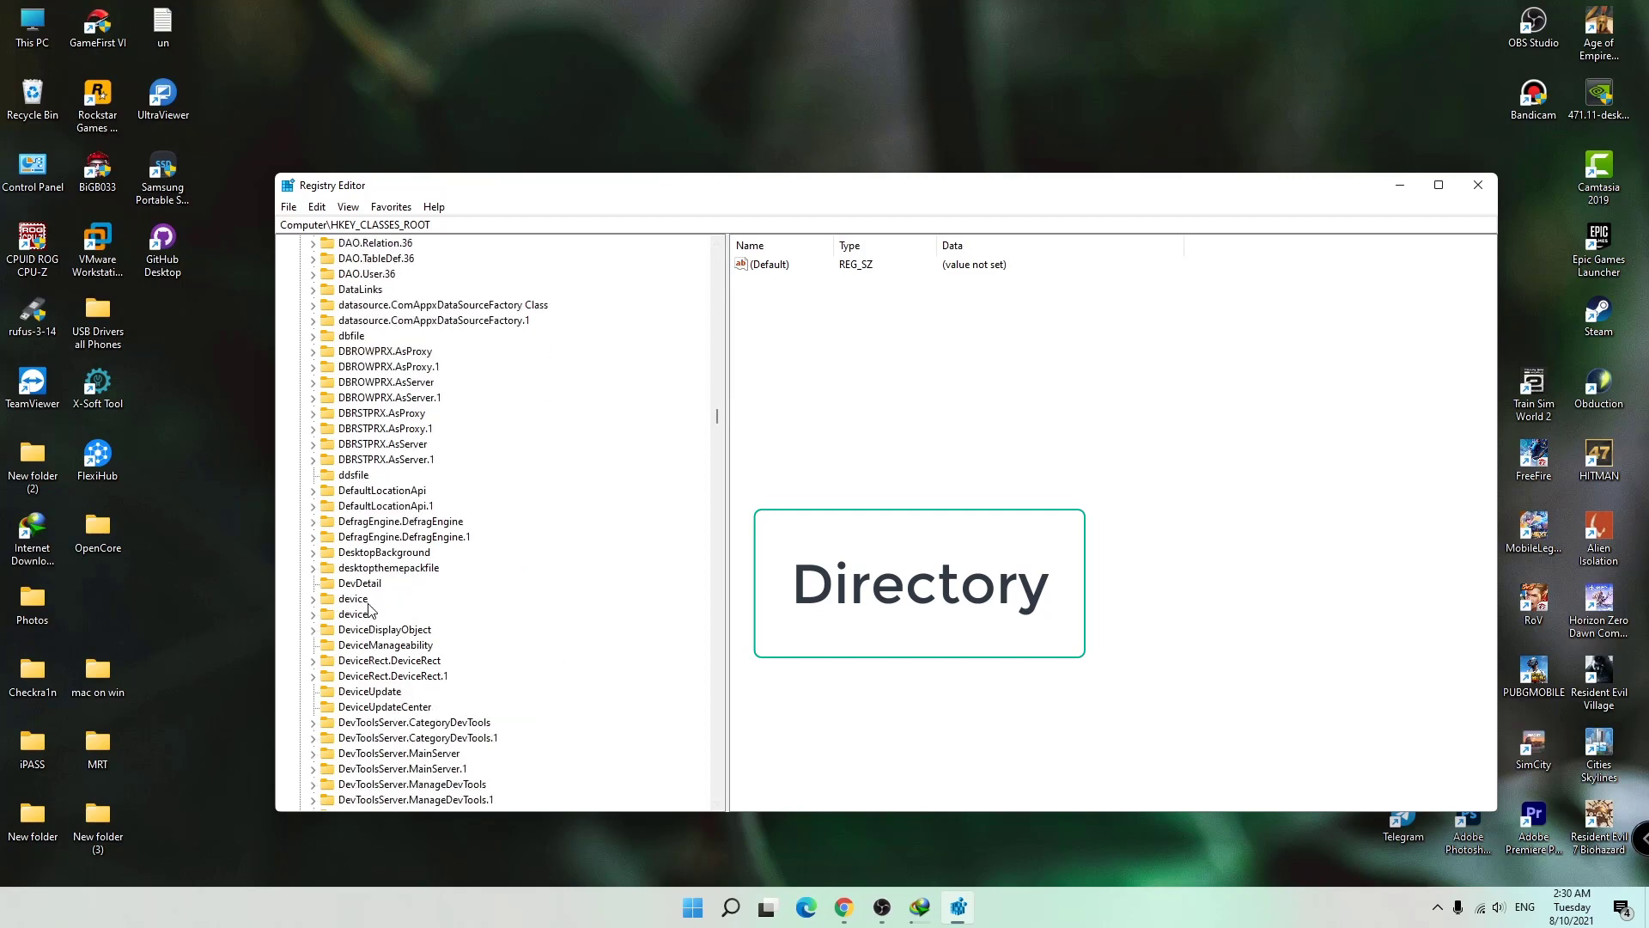
scroll(369, 608, down, 7)
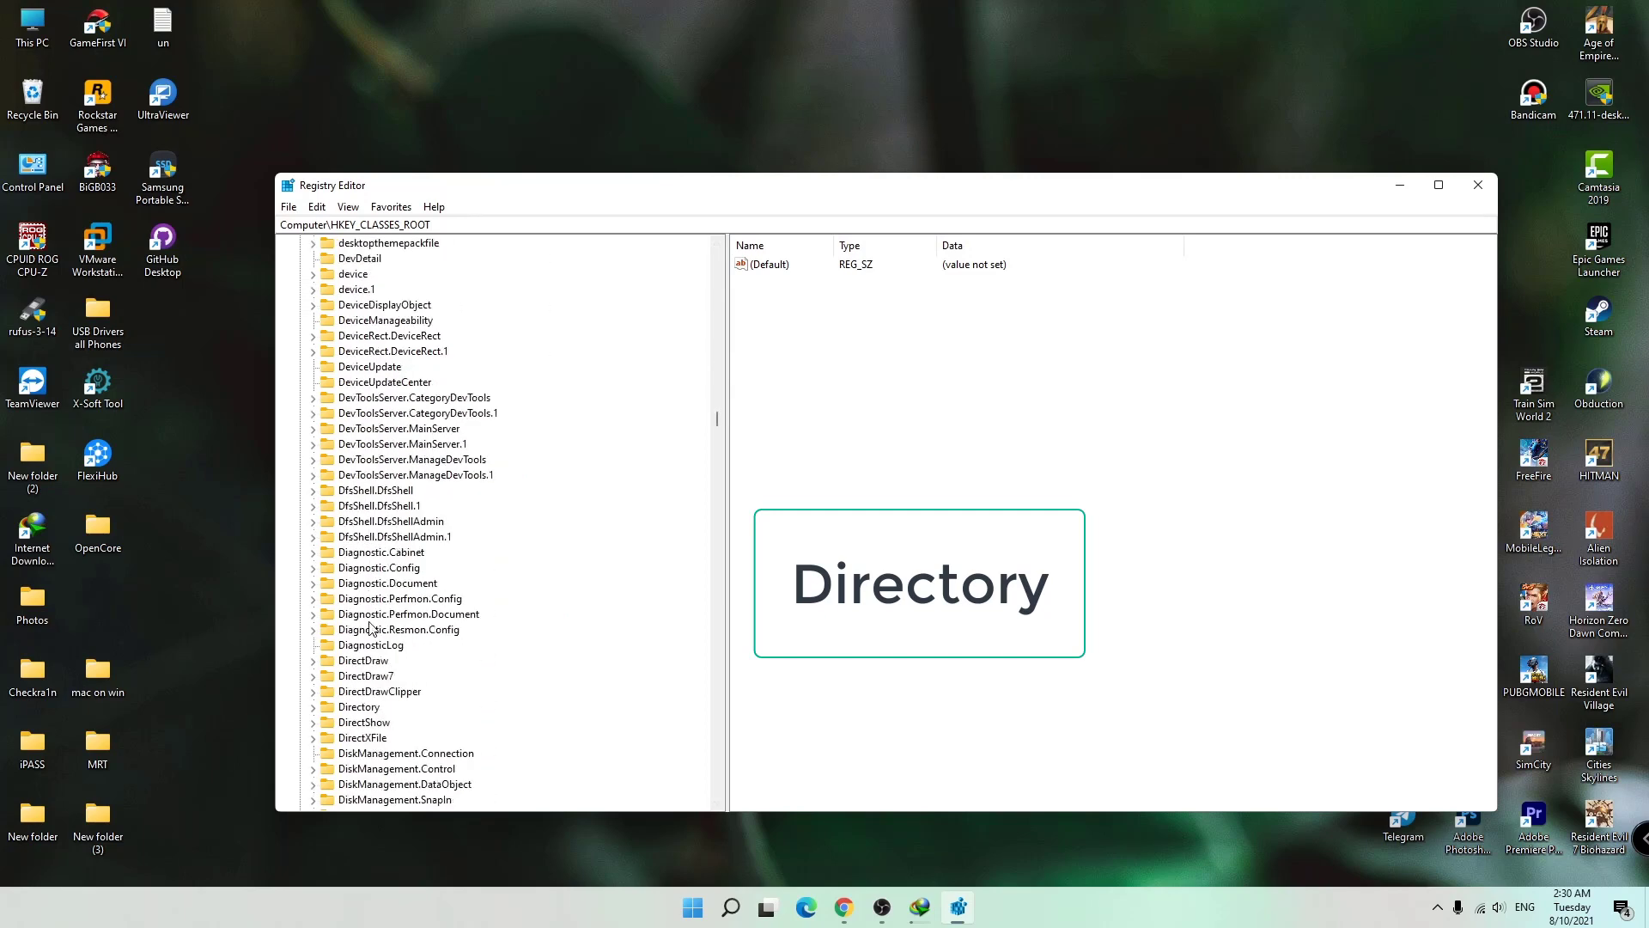
scroll(378, 645, down, 7)
click(361, 382)
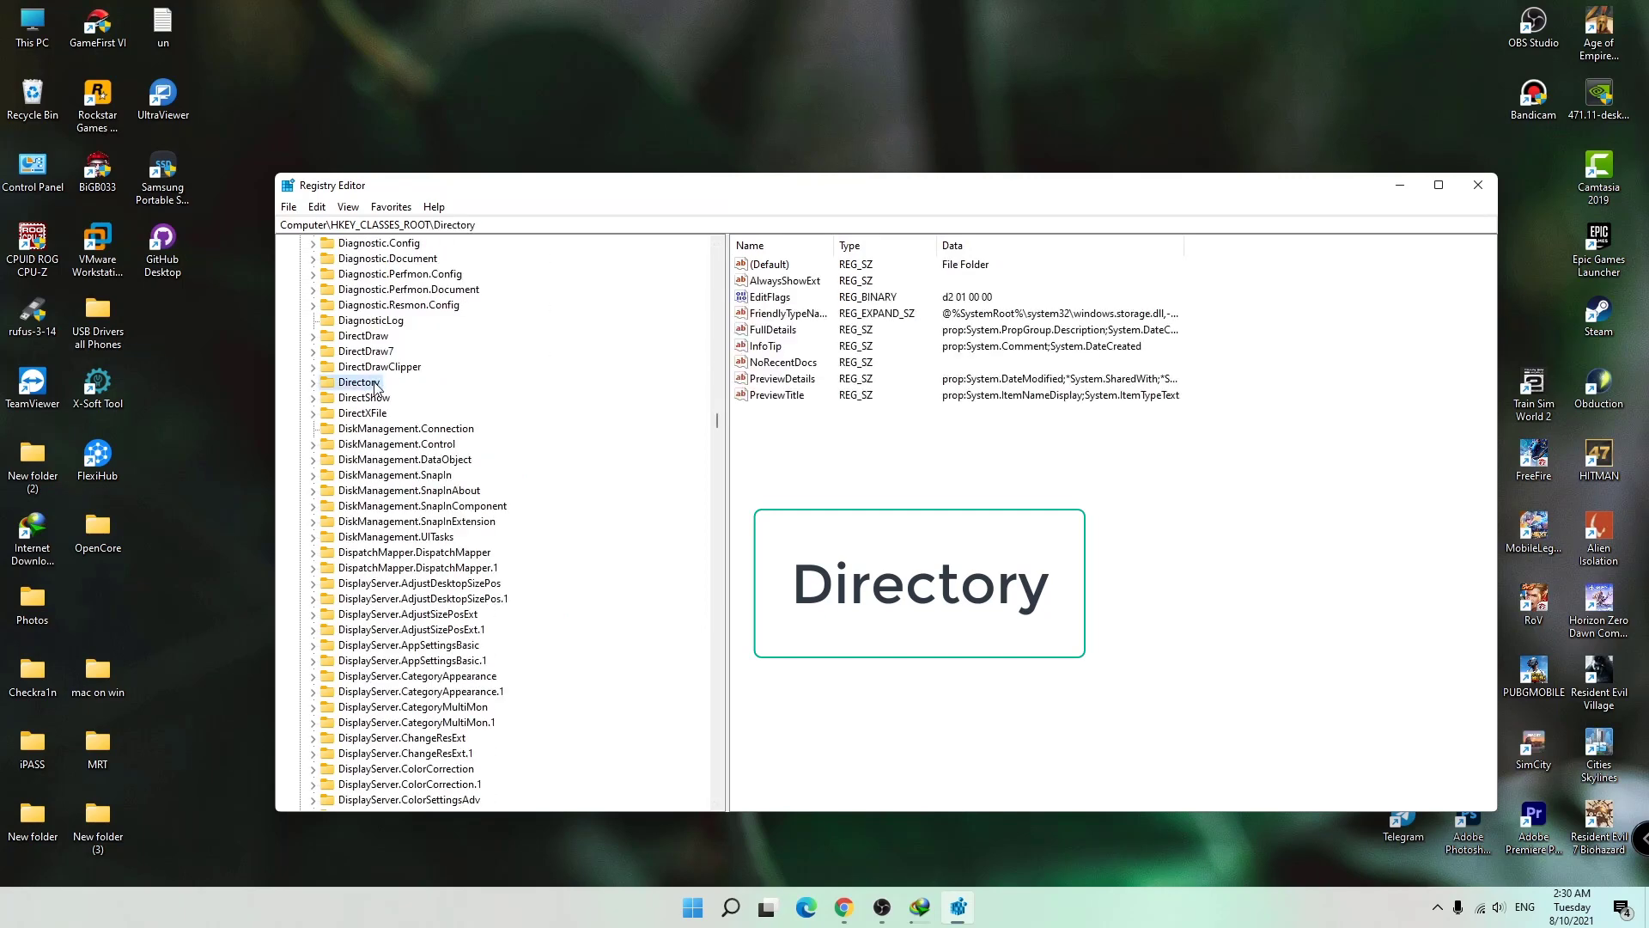
click(313, 383)
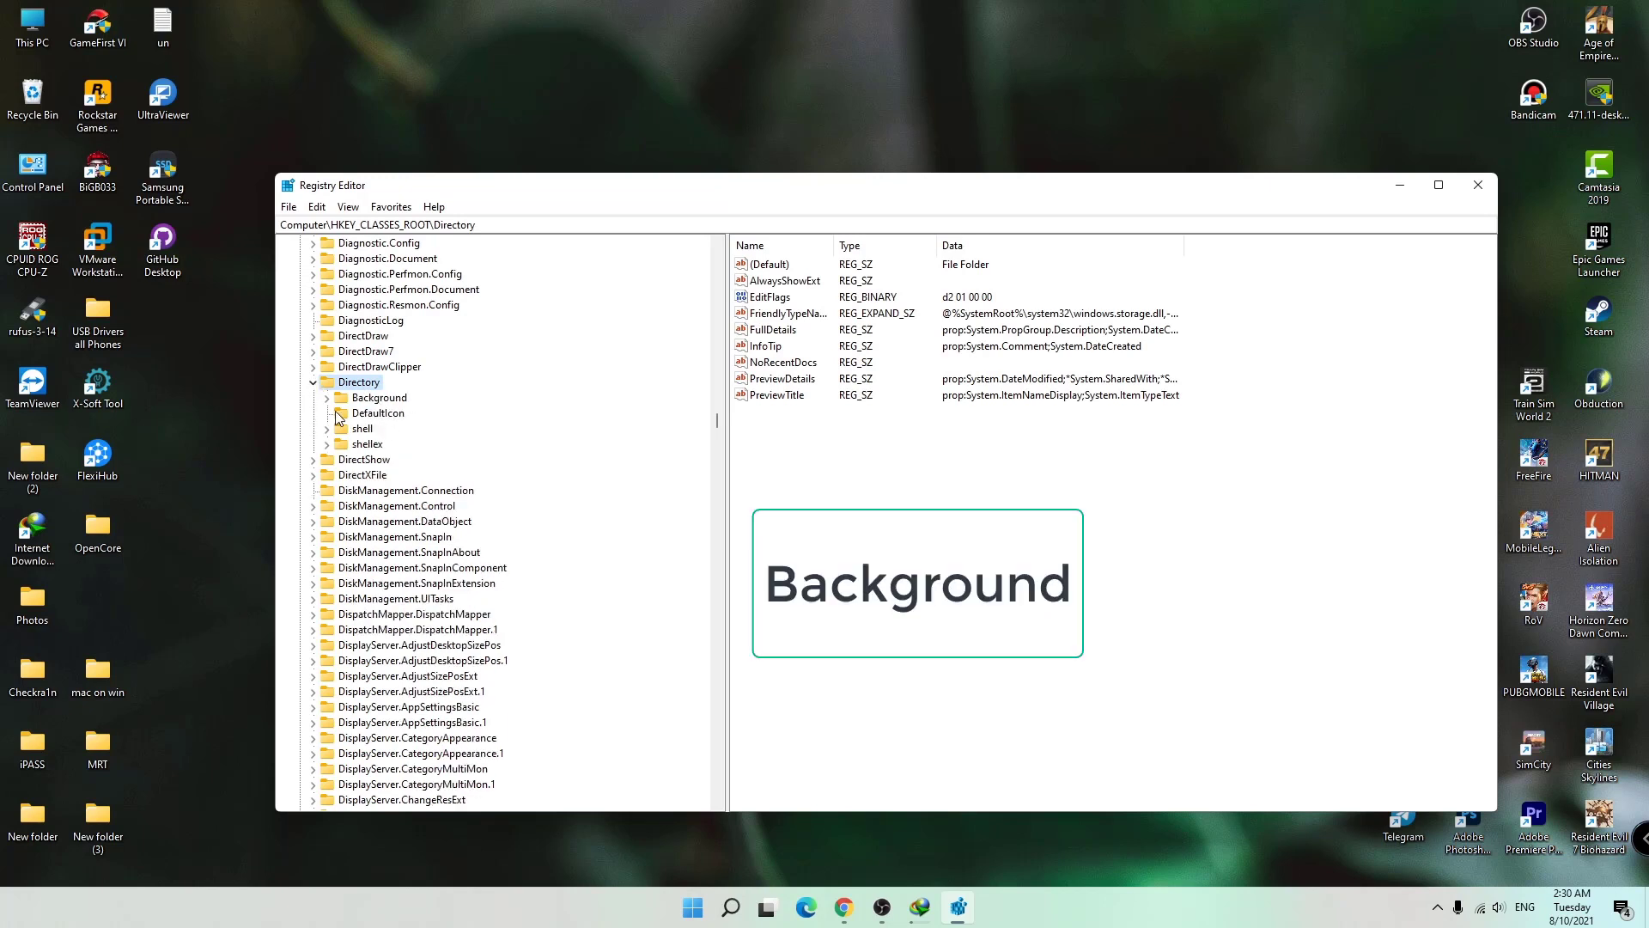
click(327, 398)
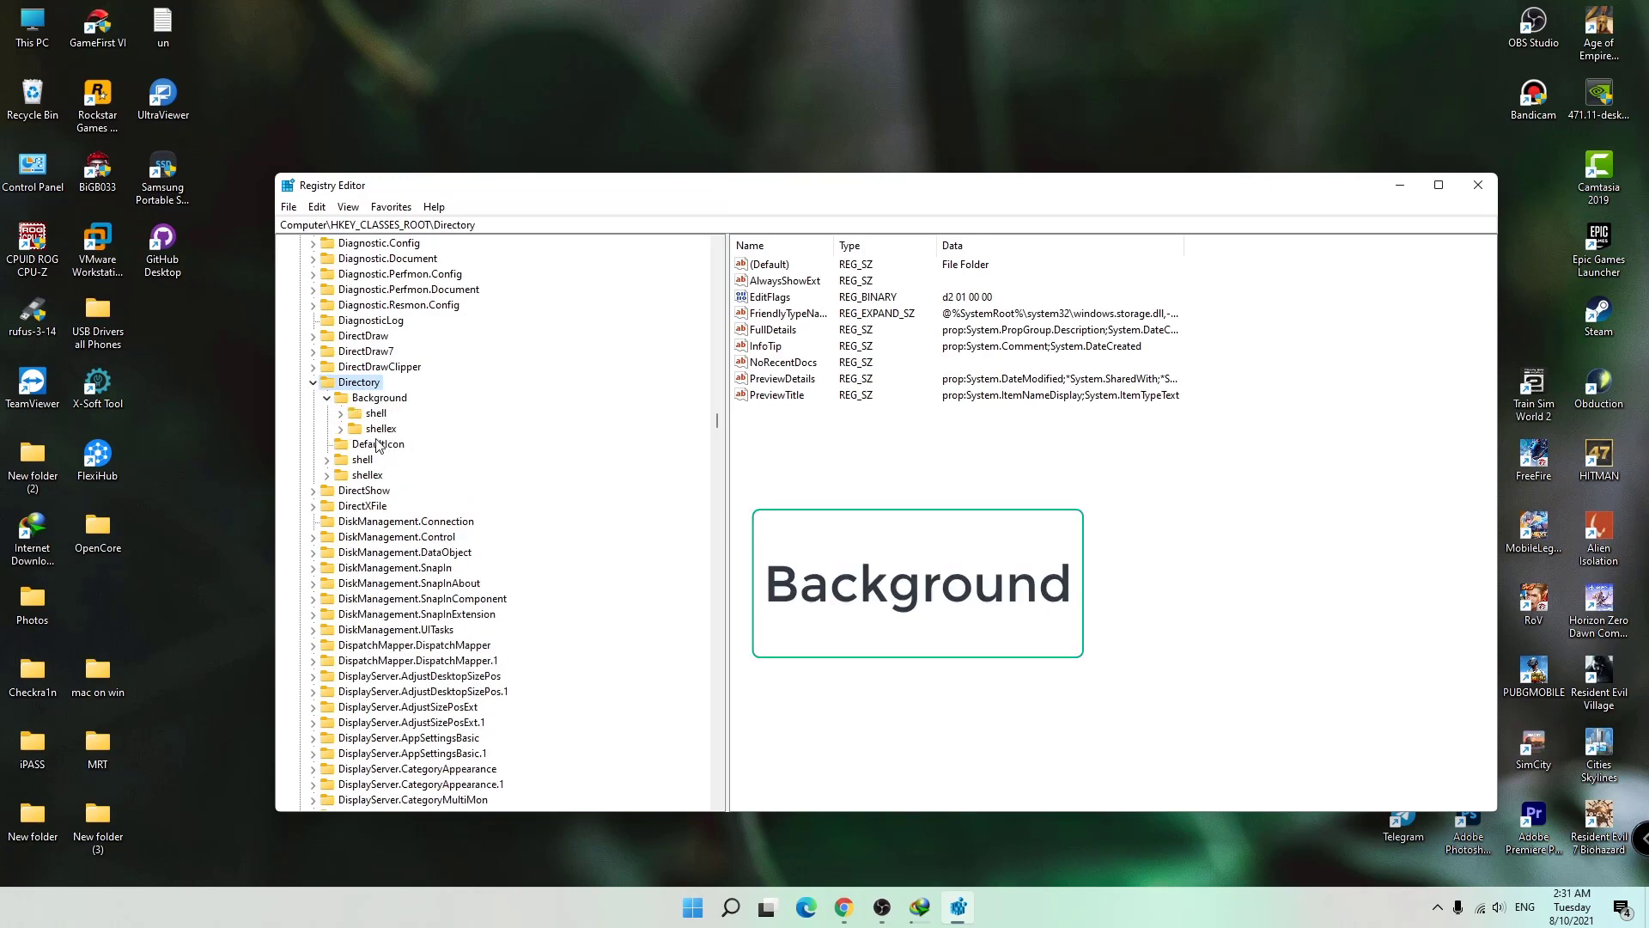
click(341, 429)
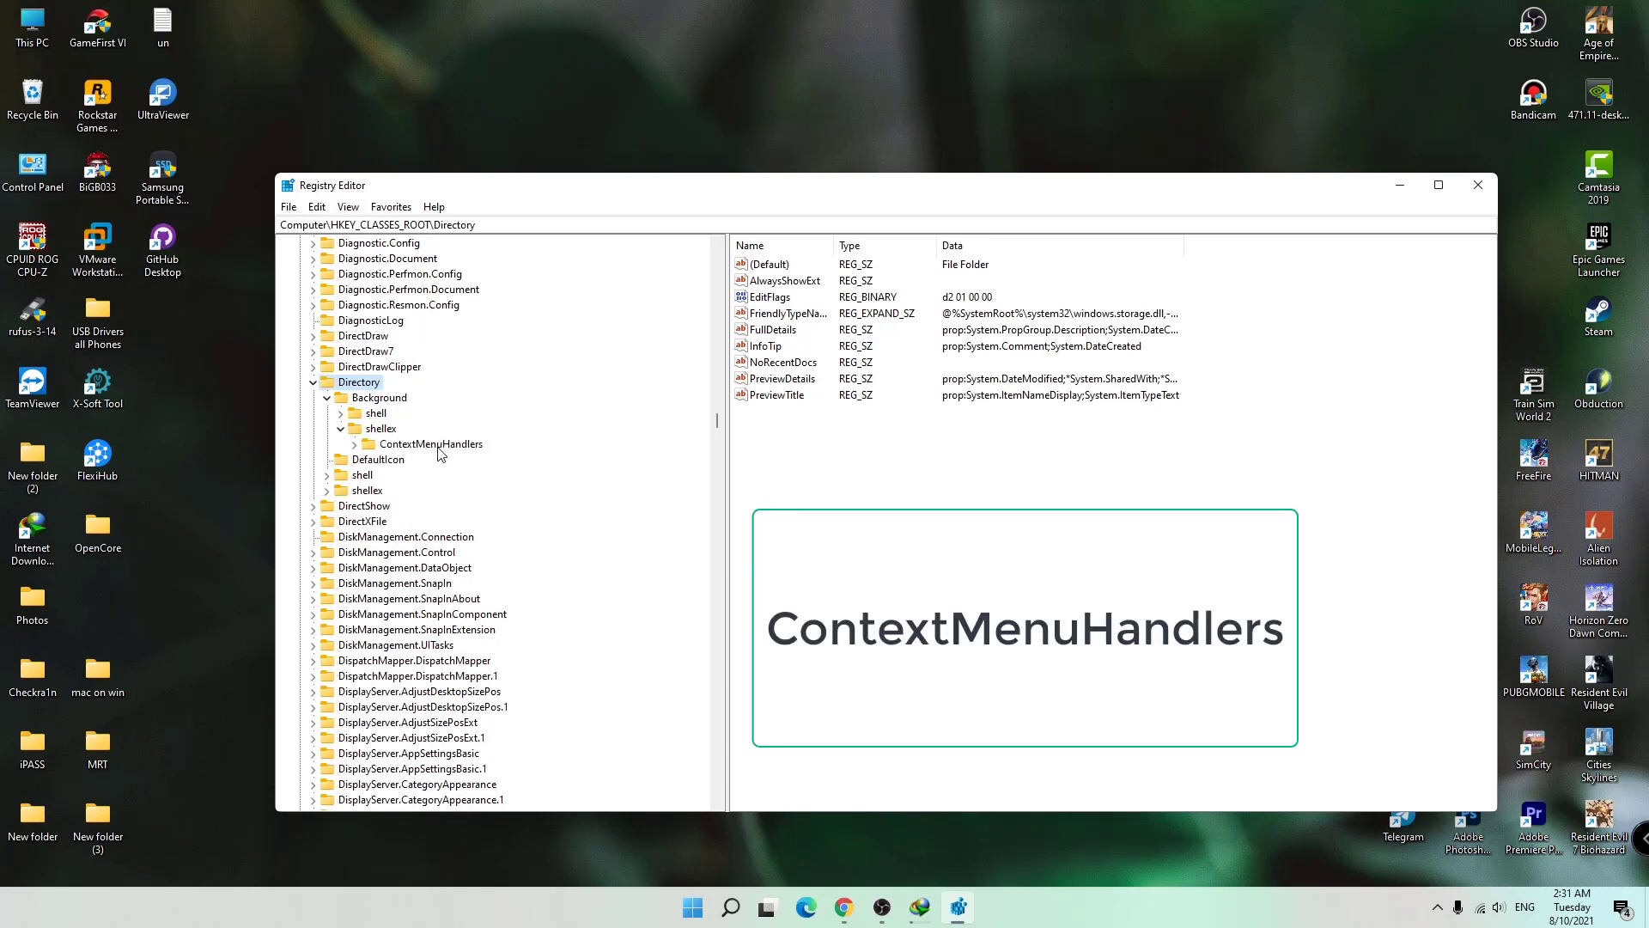
Expand ContextMenuHandlers under Directory\Background\shellex and inspect its WorkFolders subkey.
click(355, 445)
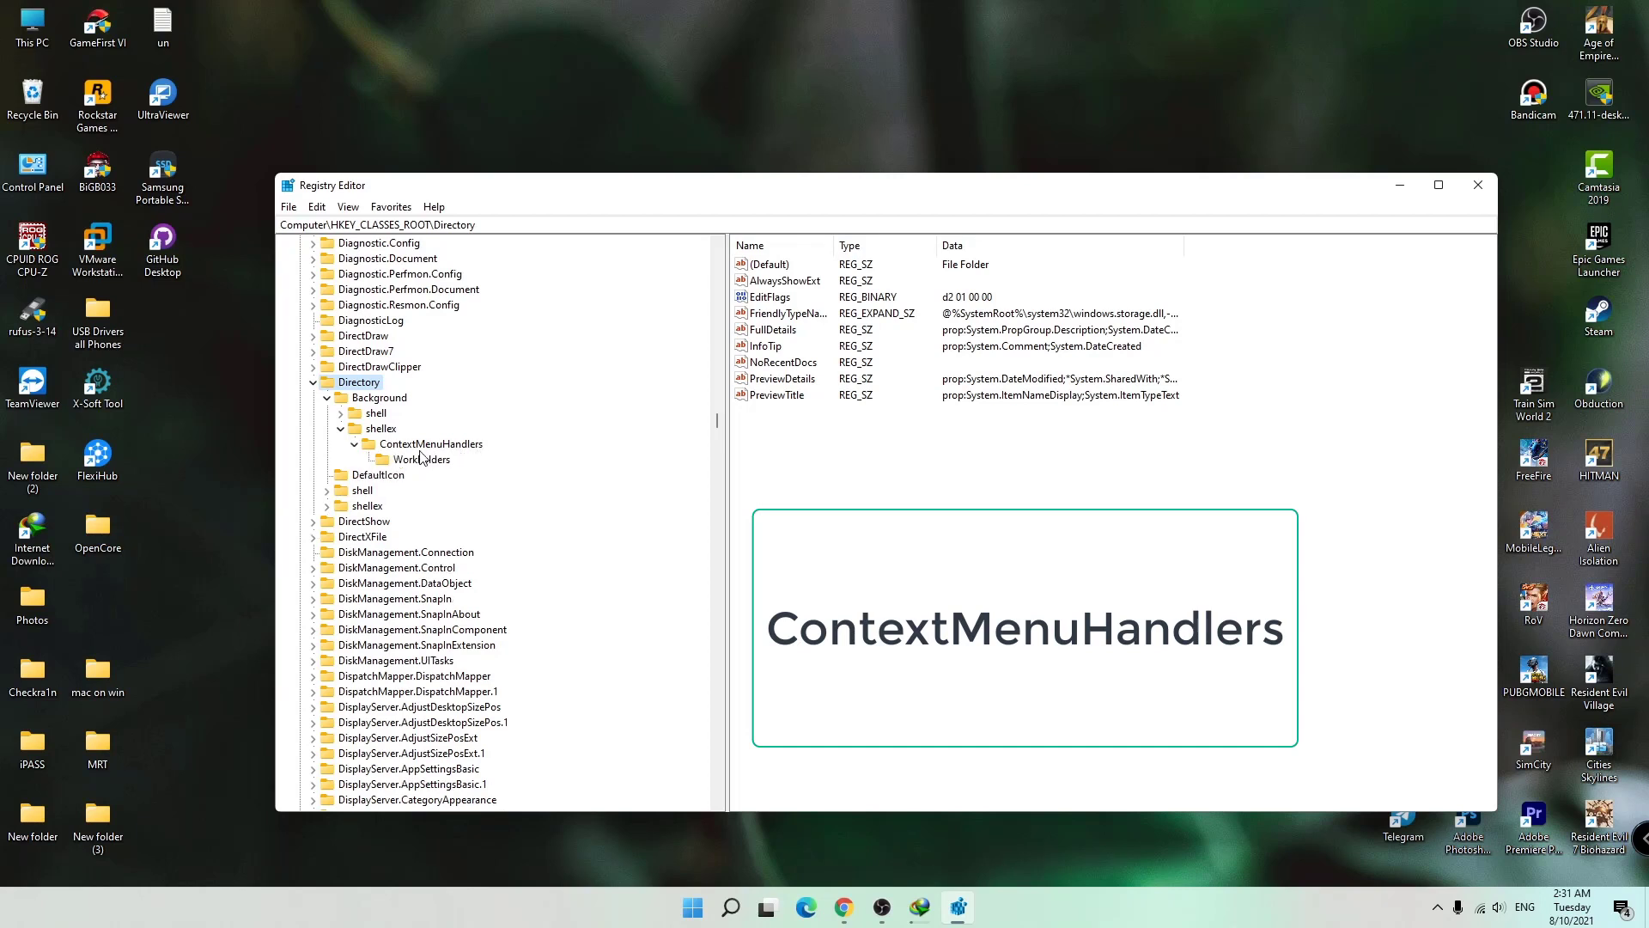
click(420, 445)
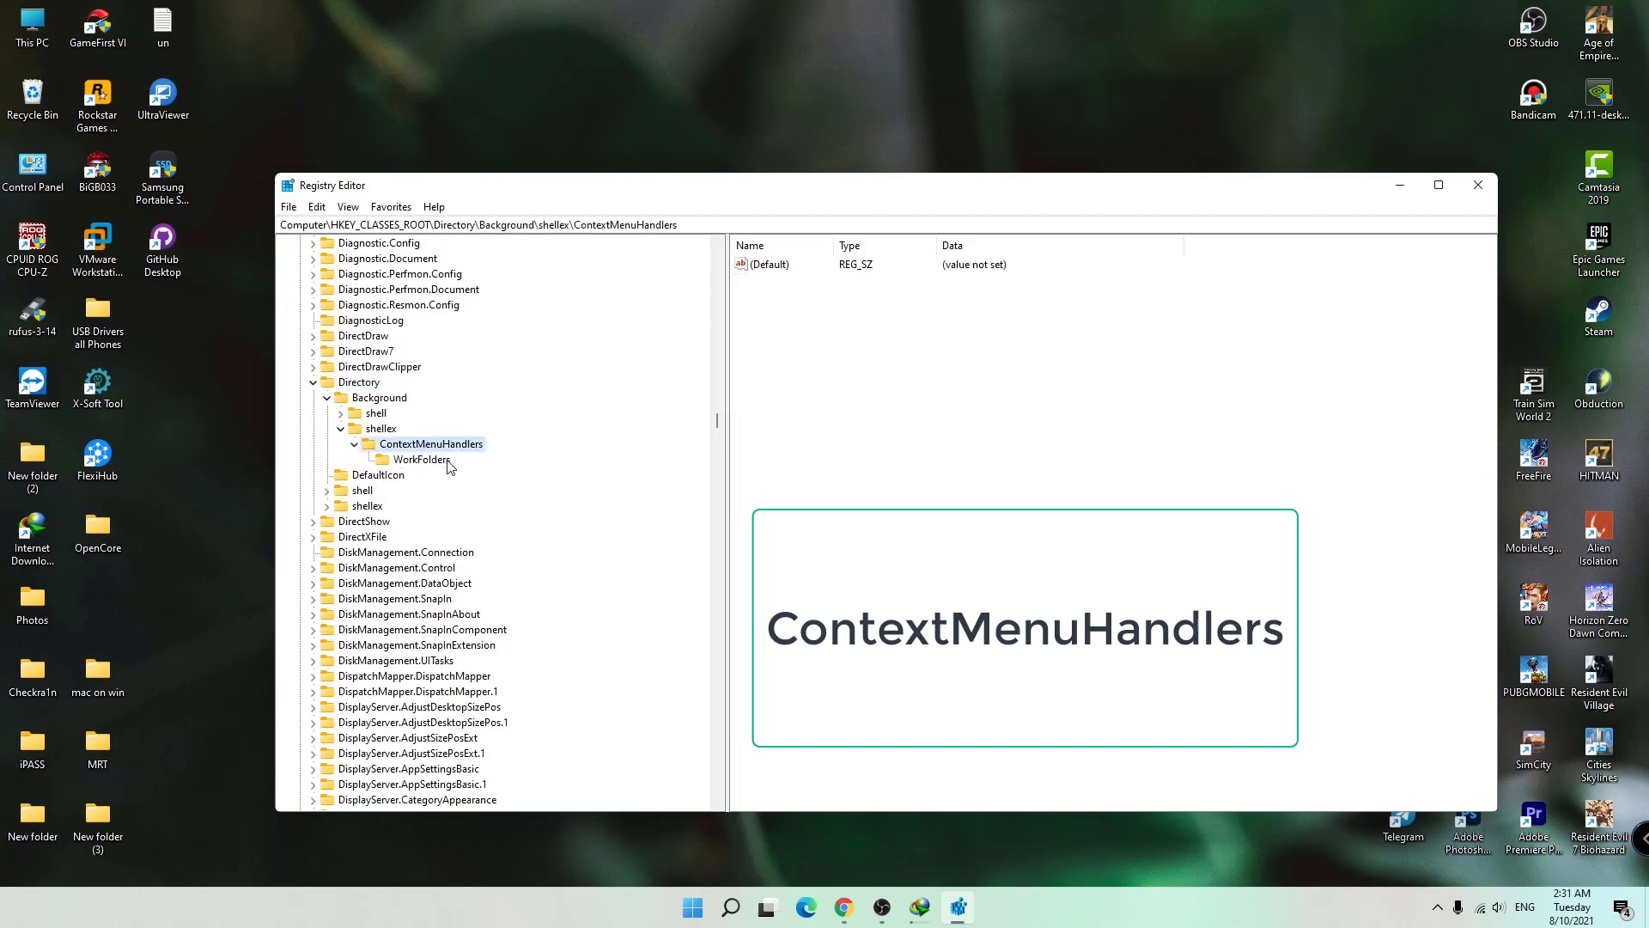
click(447, 462)
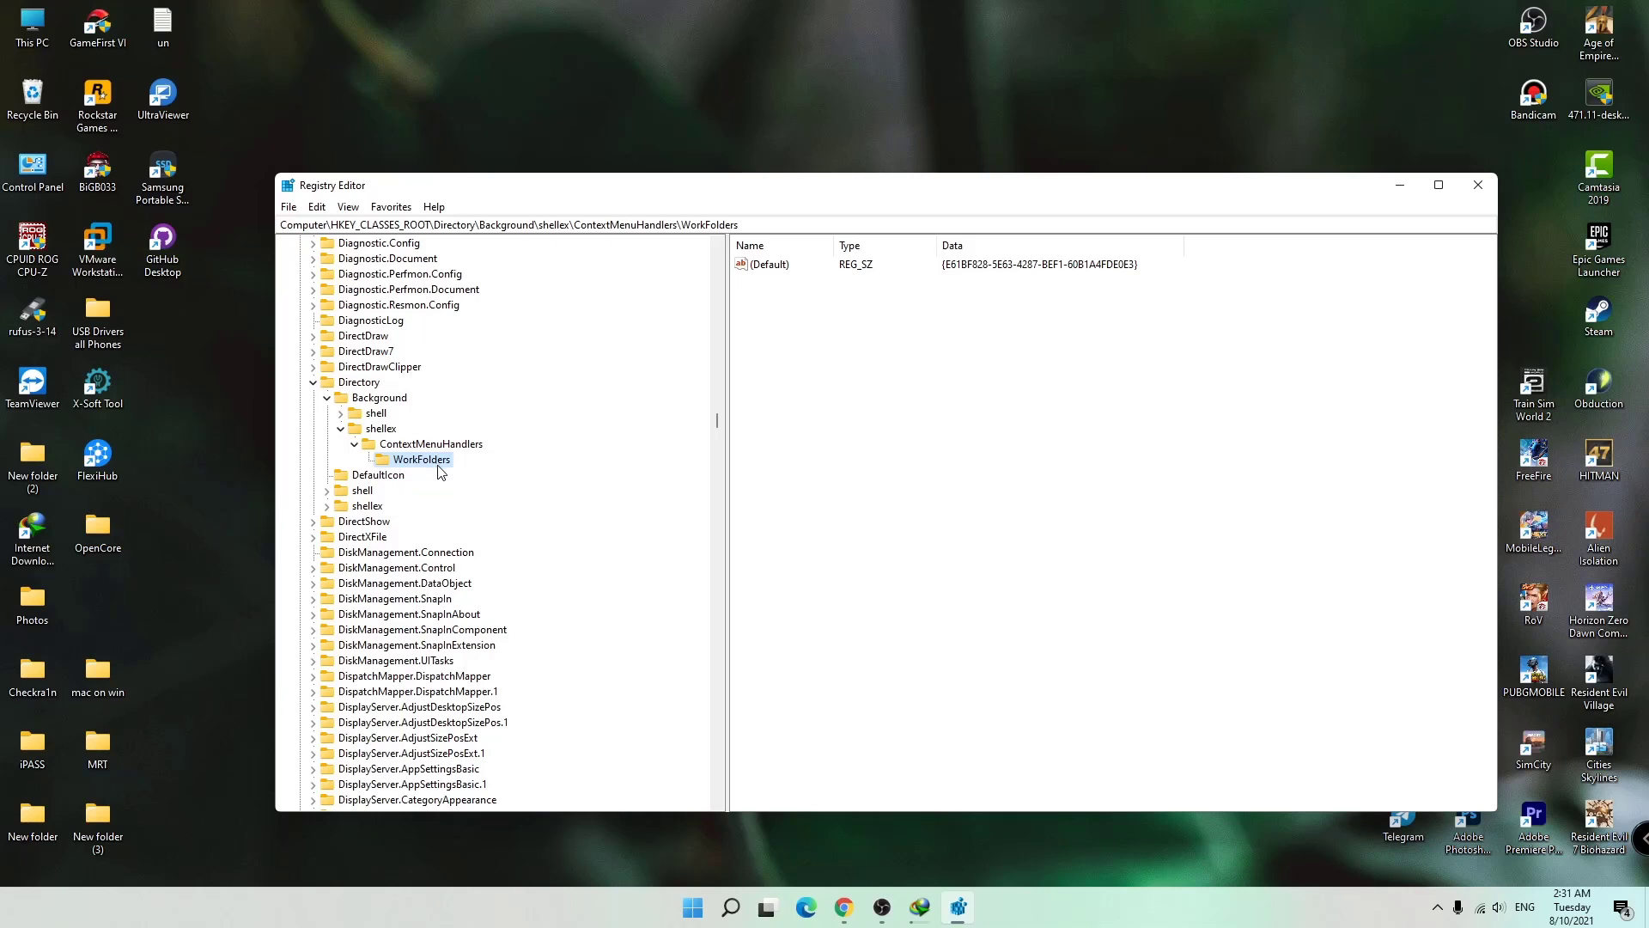
drag(622, 189, 805, 259)
click(612, 515)
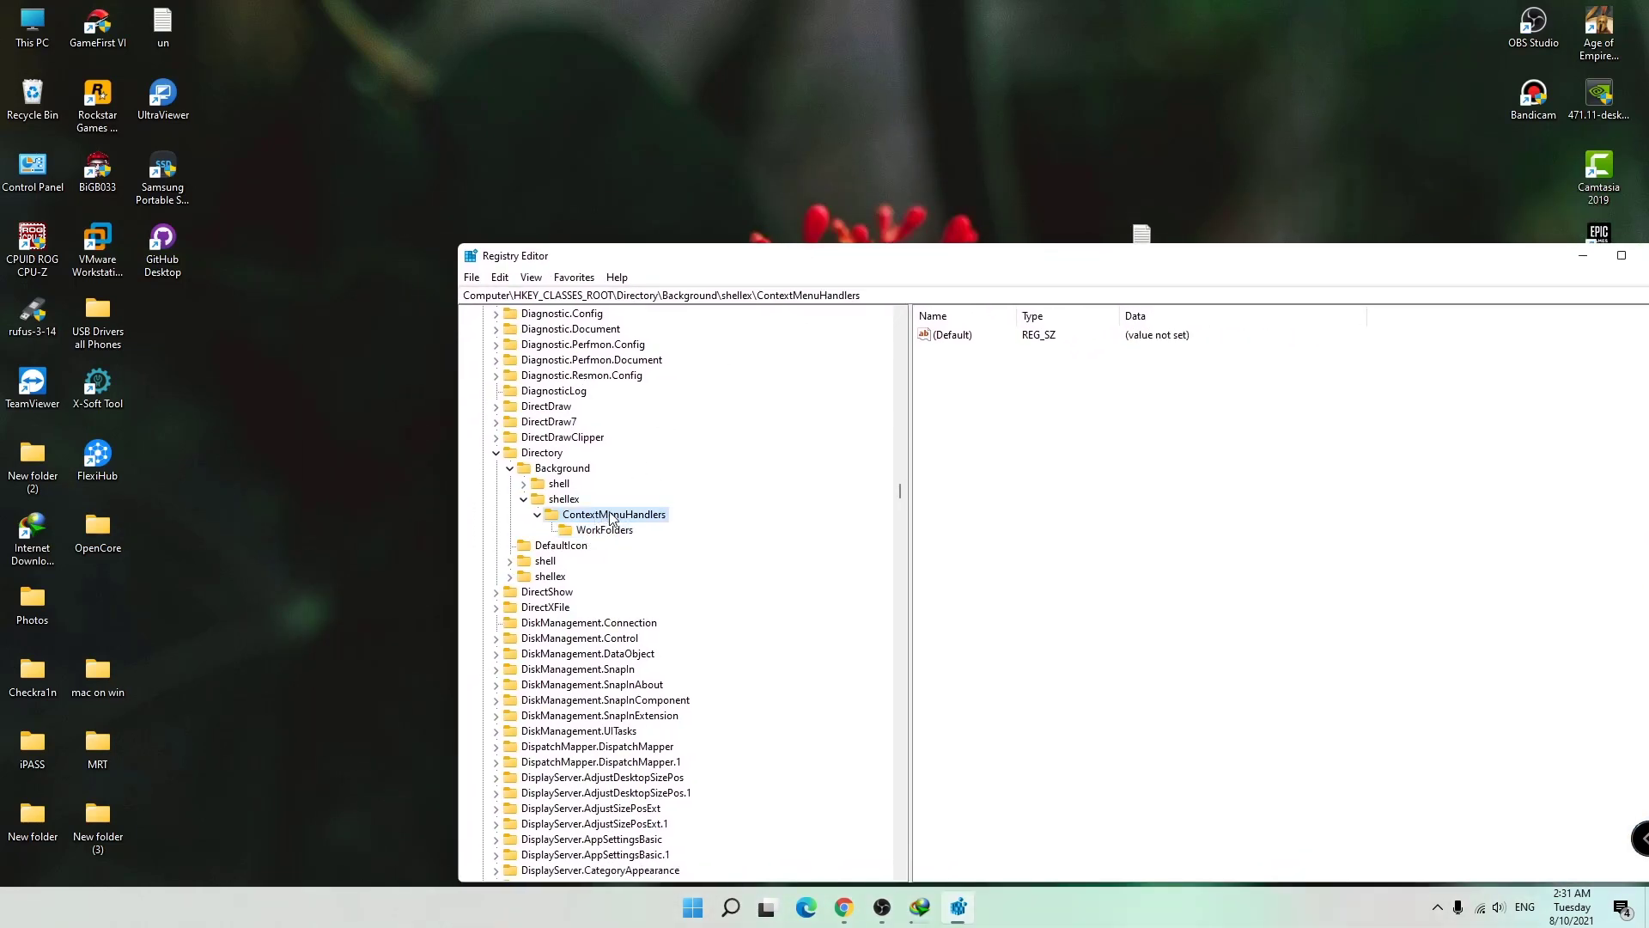
click(538, 516)
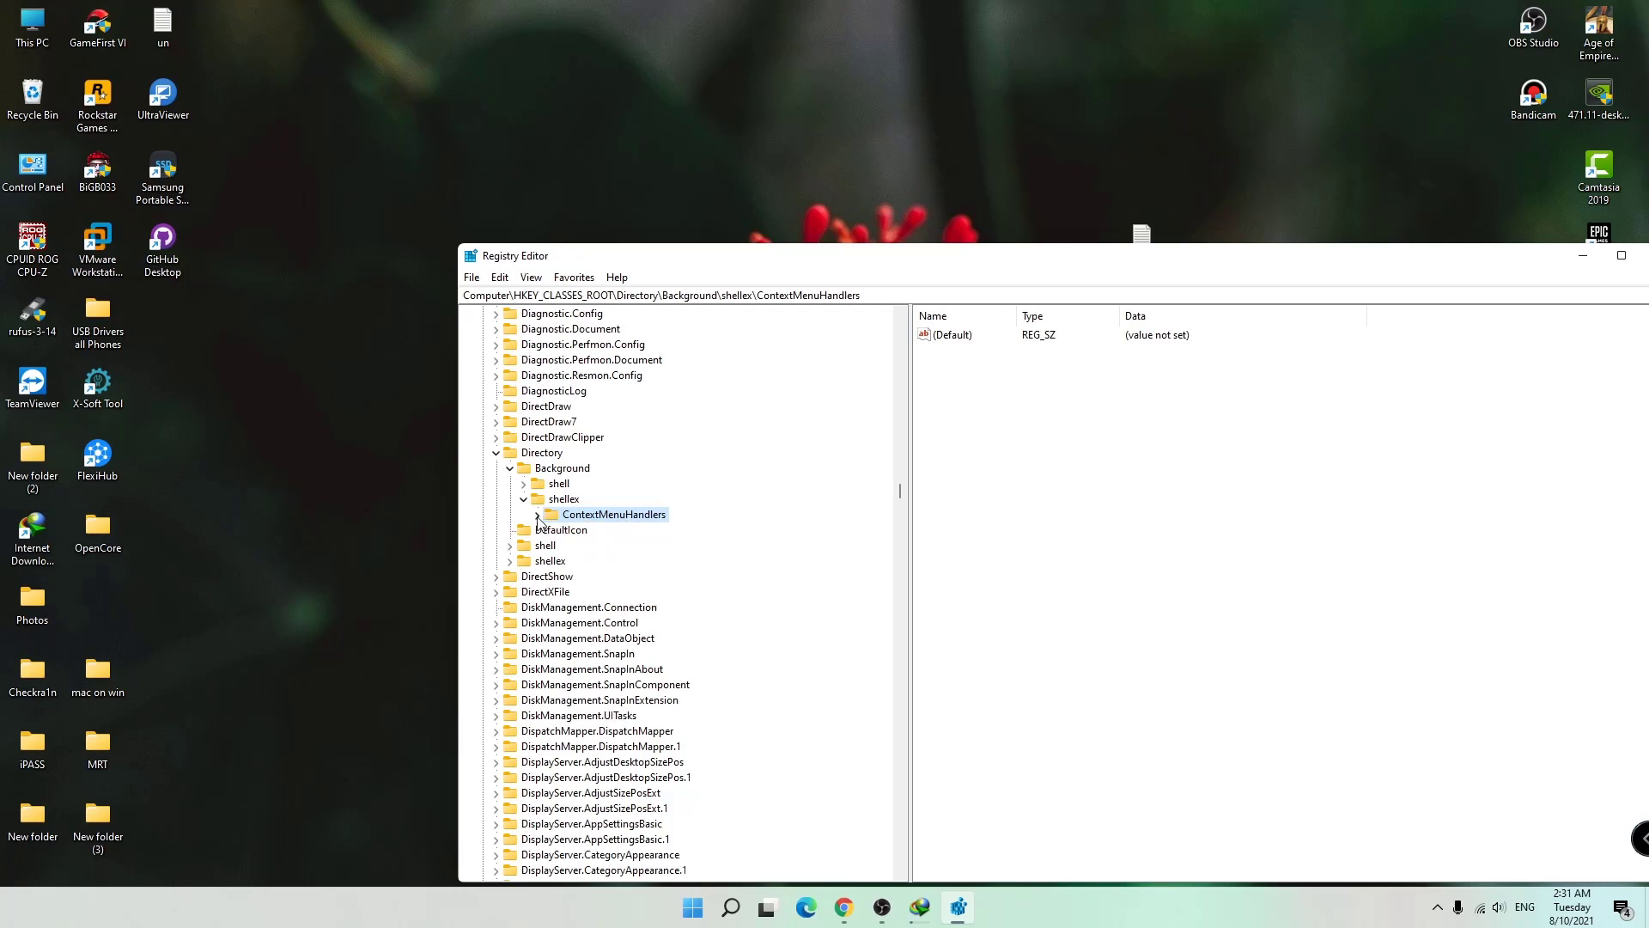
click(537, 516)
click(606, 531)
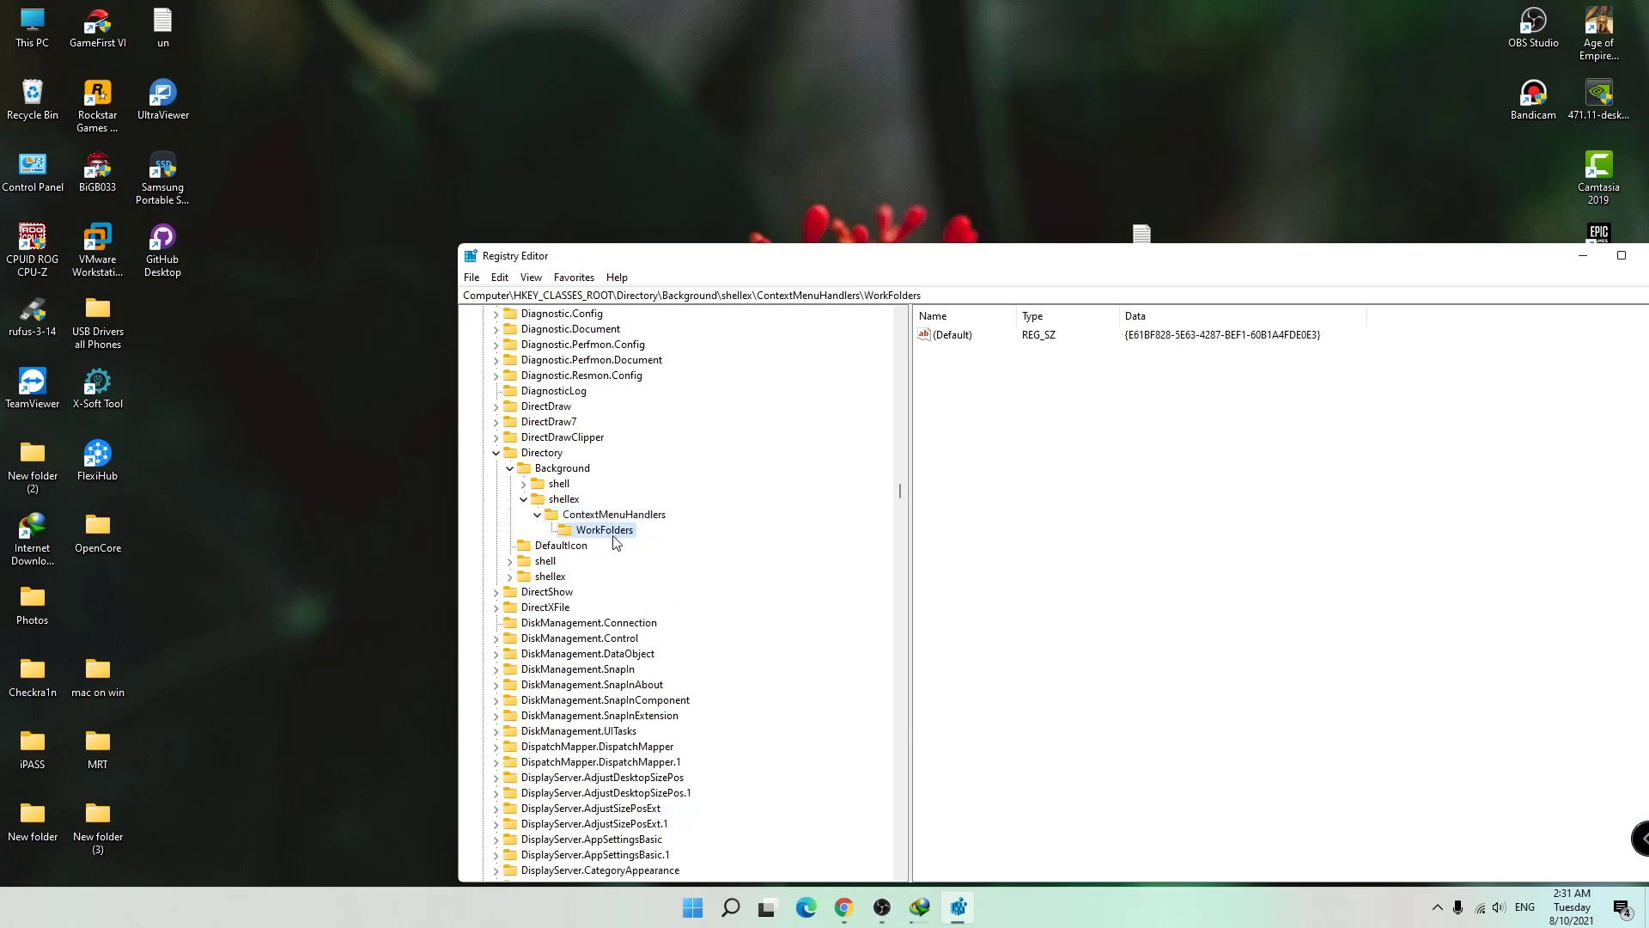
click(538, 516)
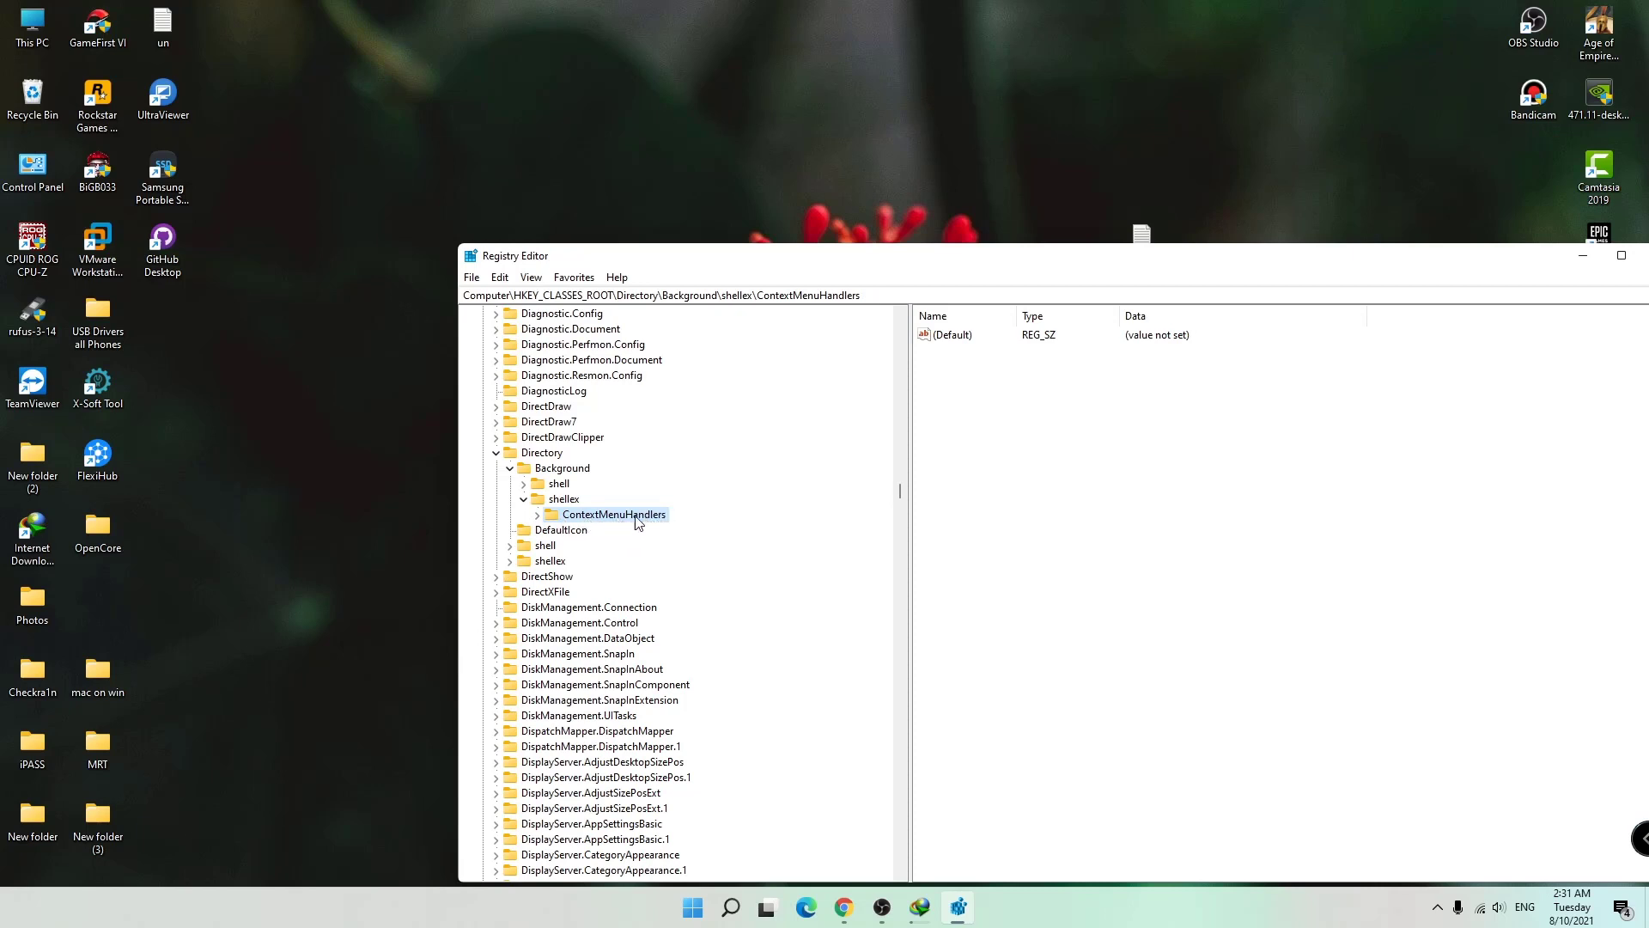
Create a new key named New under ContextMenuHandlers.
right_click(637, 521)
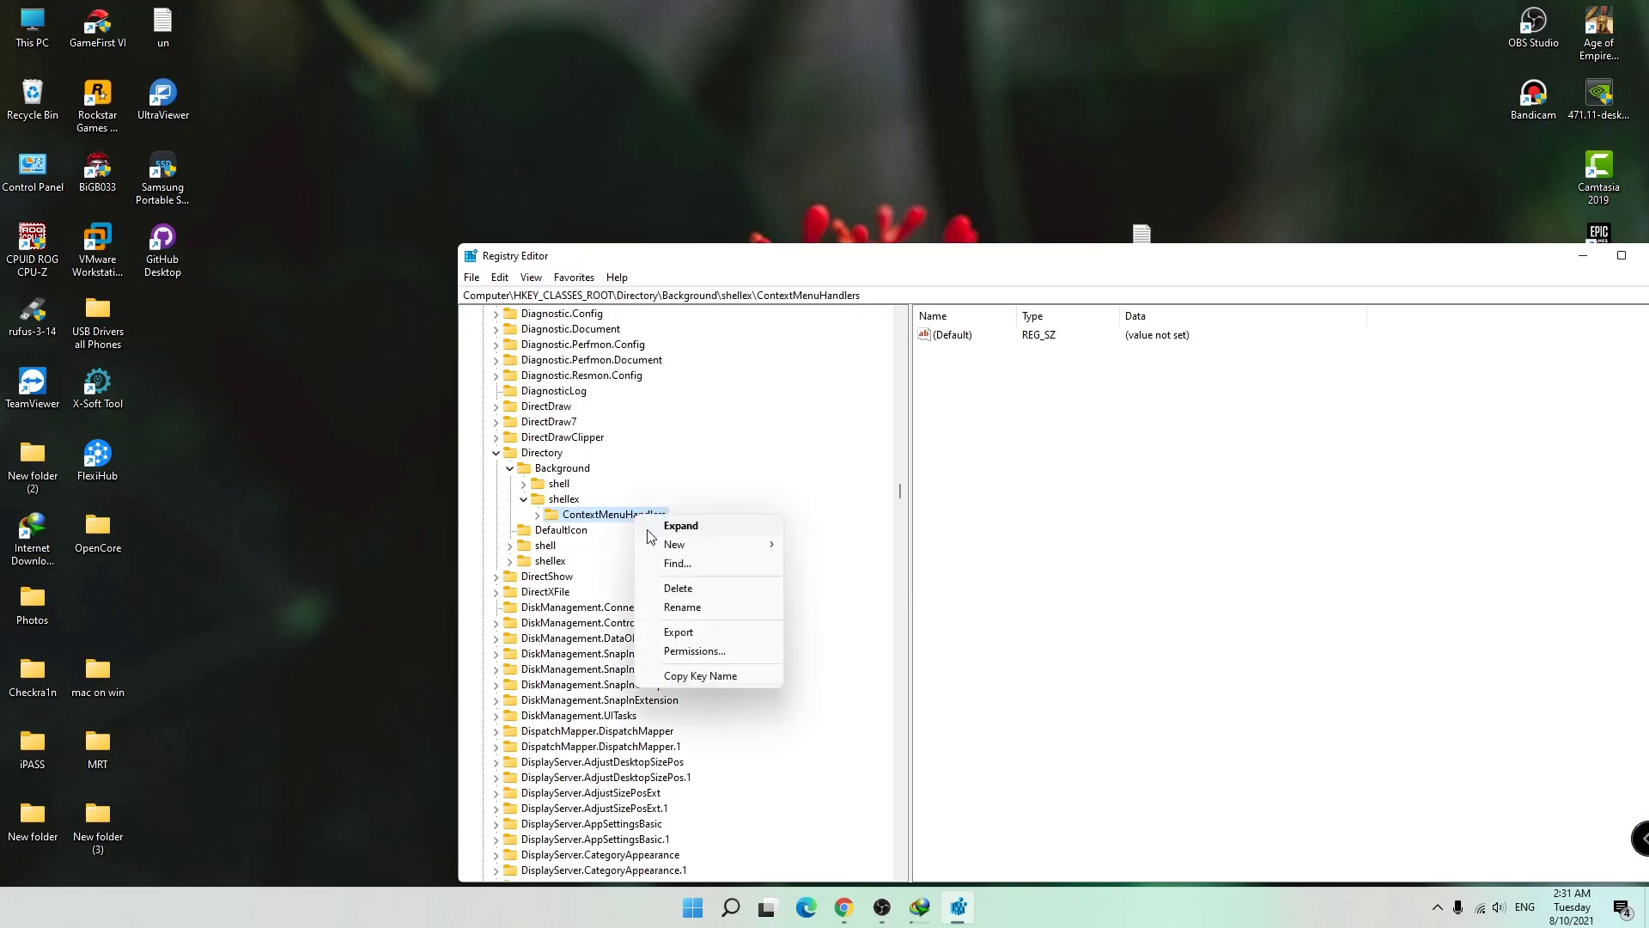
mouse_move(722, 545)
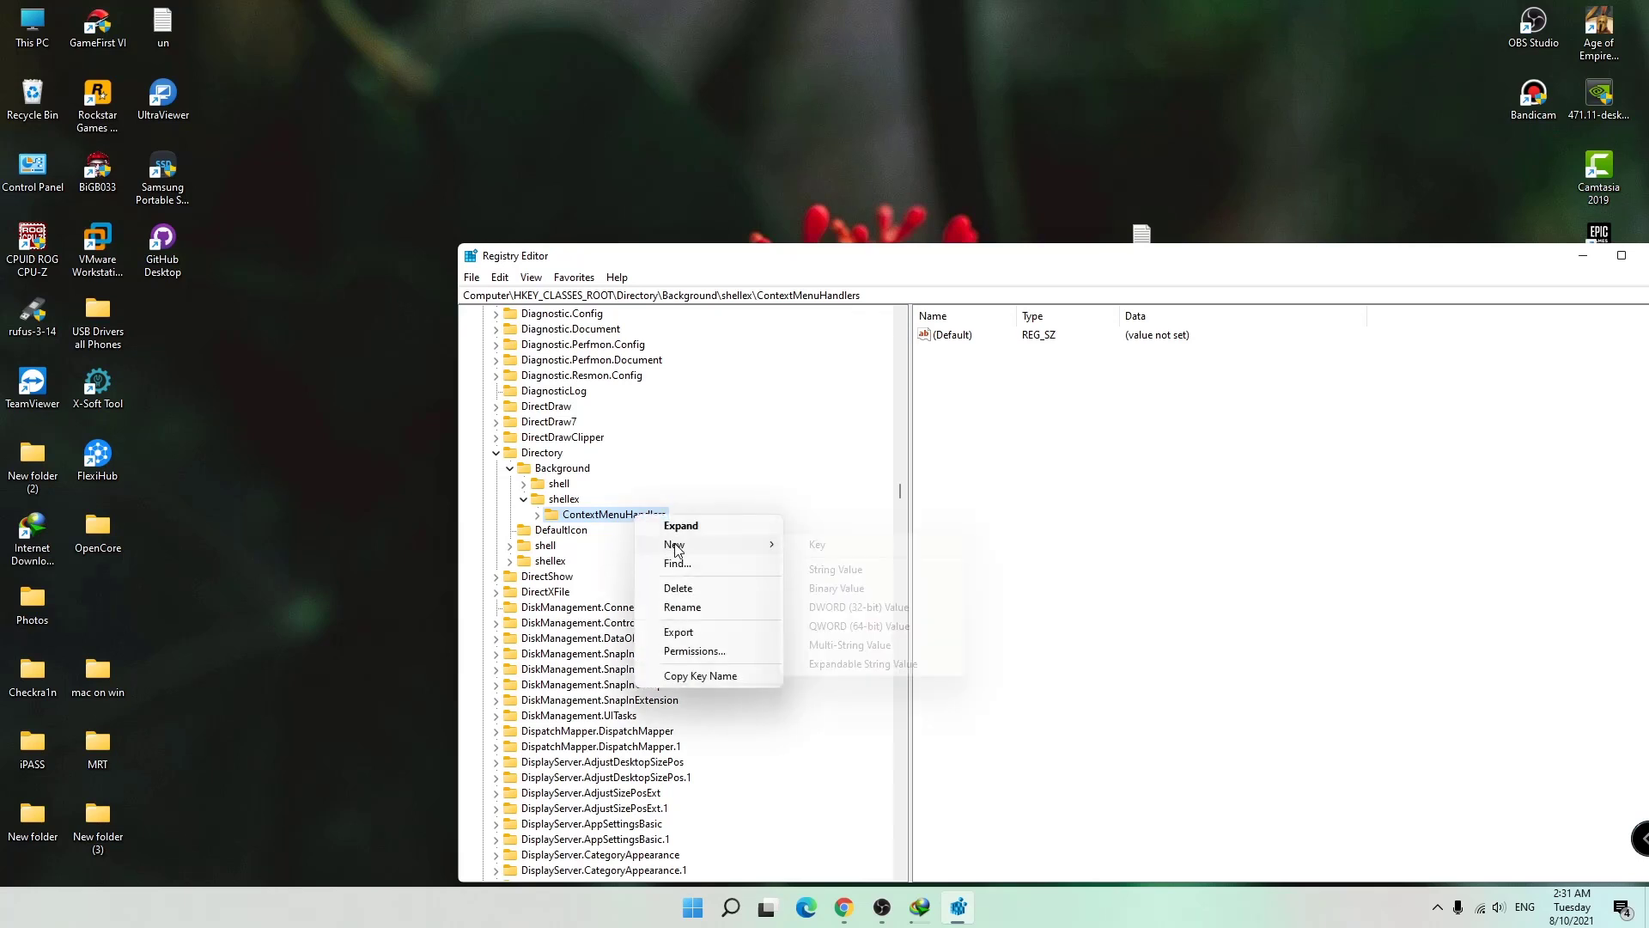
click(820, 545)
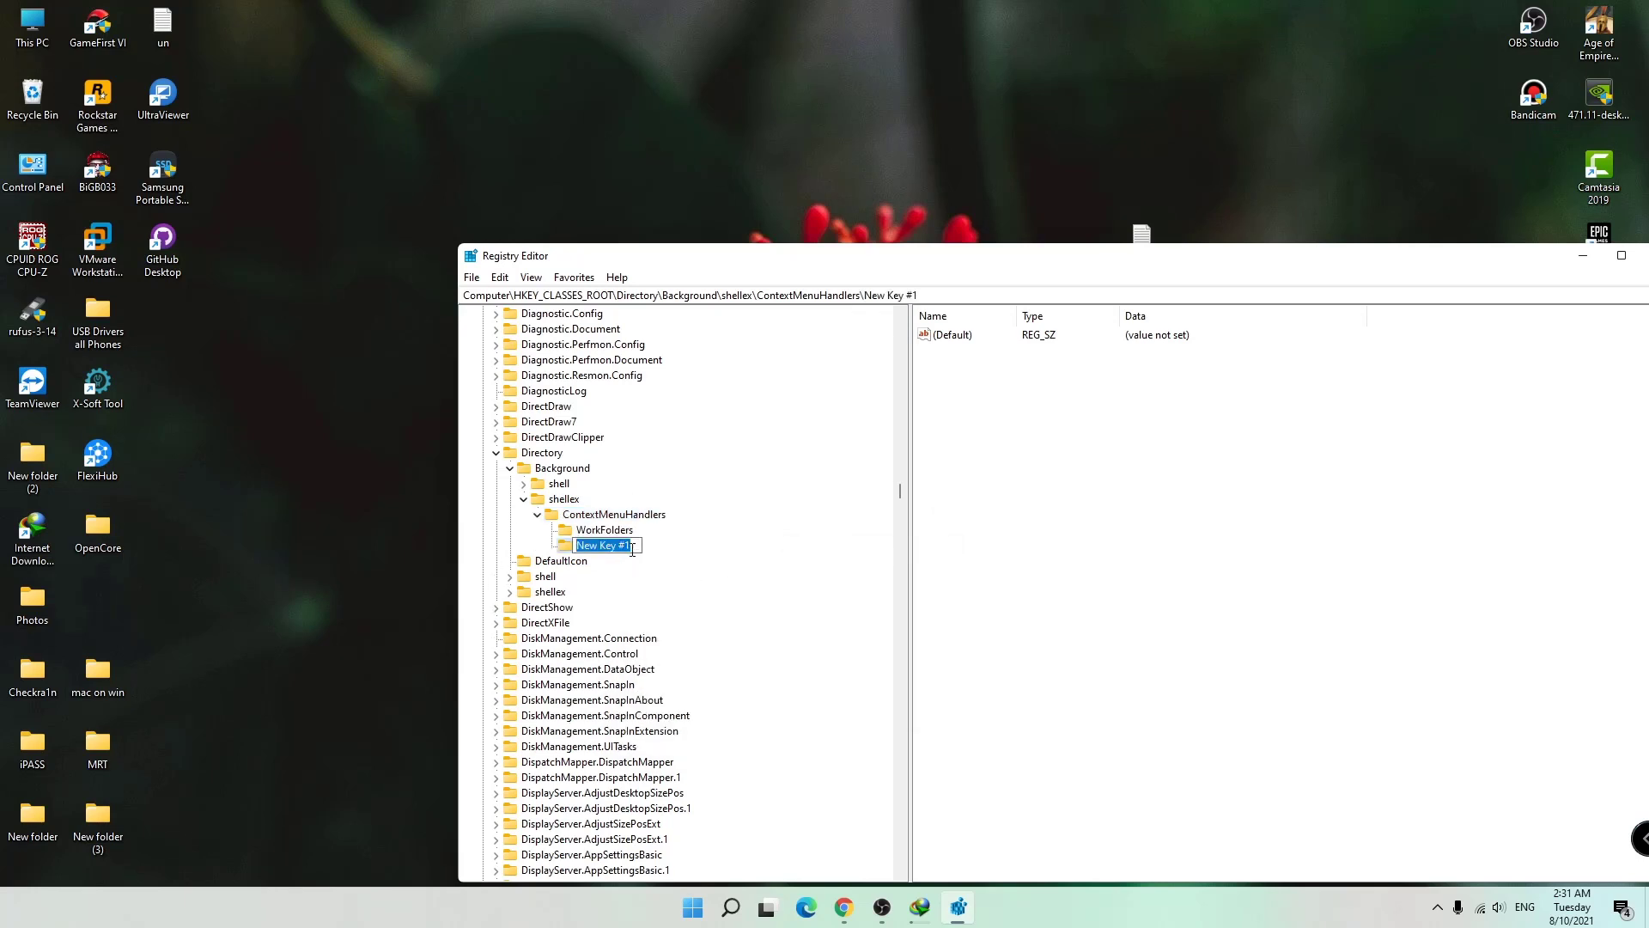
drag(636, 546, 608, 548)
key(BackSpace)
key(Return)
Open the New key's (Default) value for editing and copy the whole GUID from the Code text file on the desktop.
double_click(952, 337)
drag(635, 337, 506, 301)
drag(1143, 236, 1017, 112)
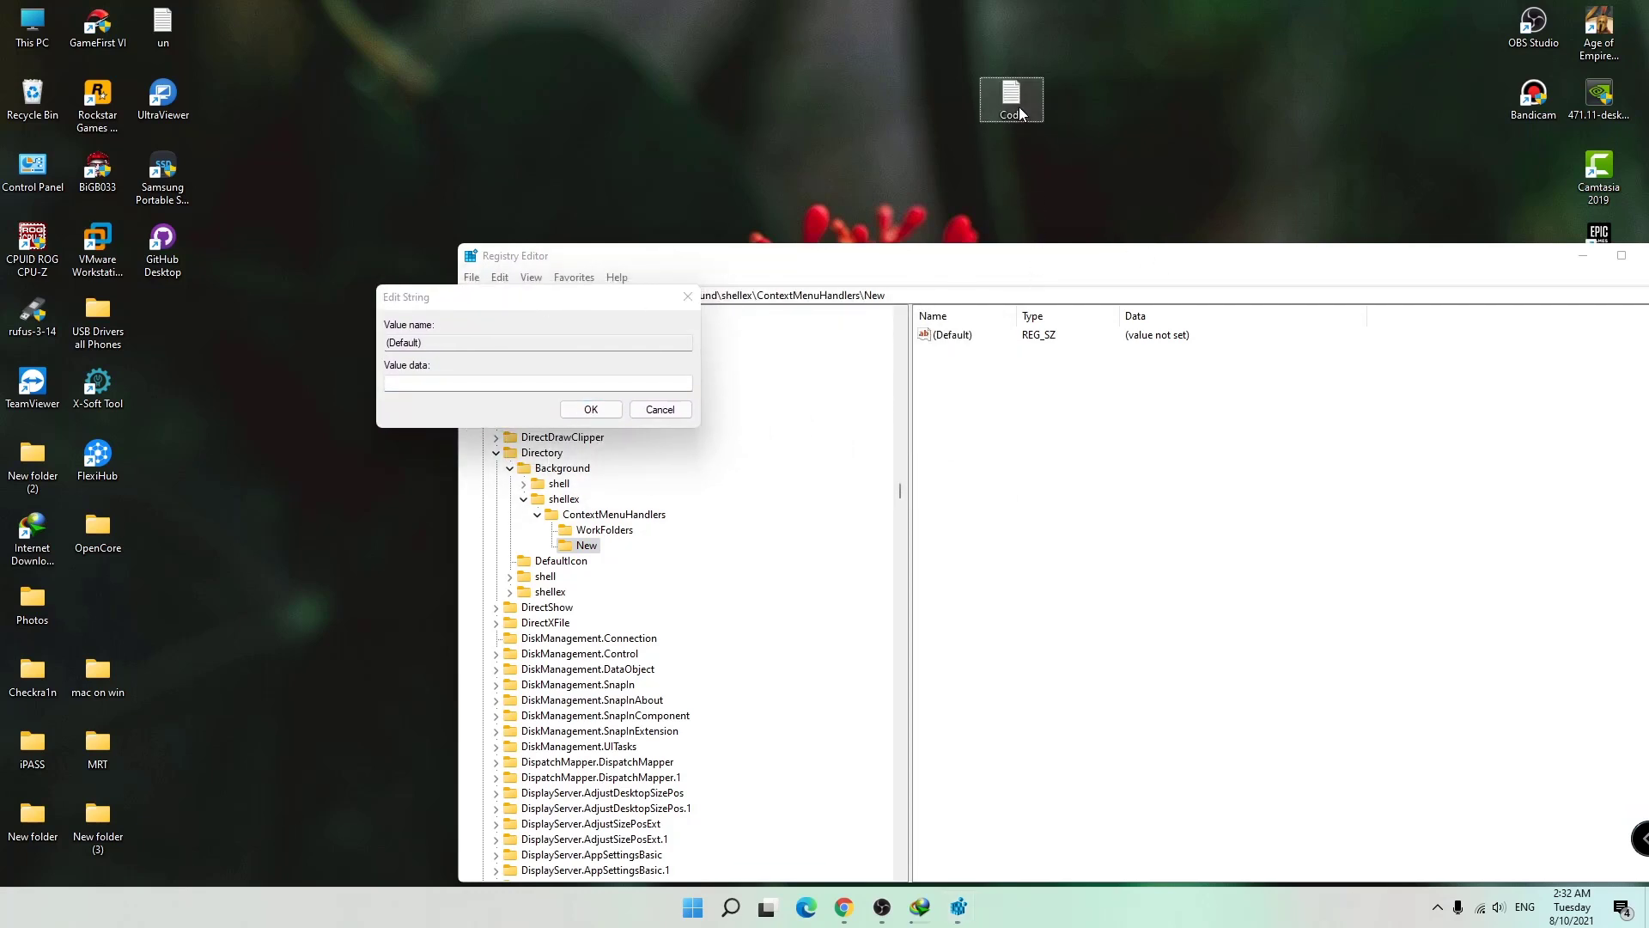
double_click(1020, 108)
drag(551, 440, 63, 438)
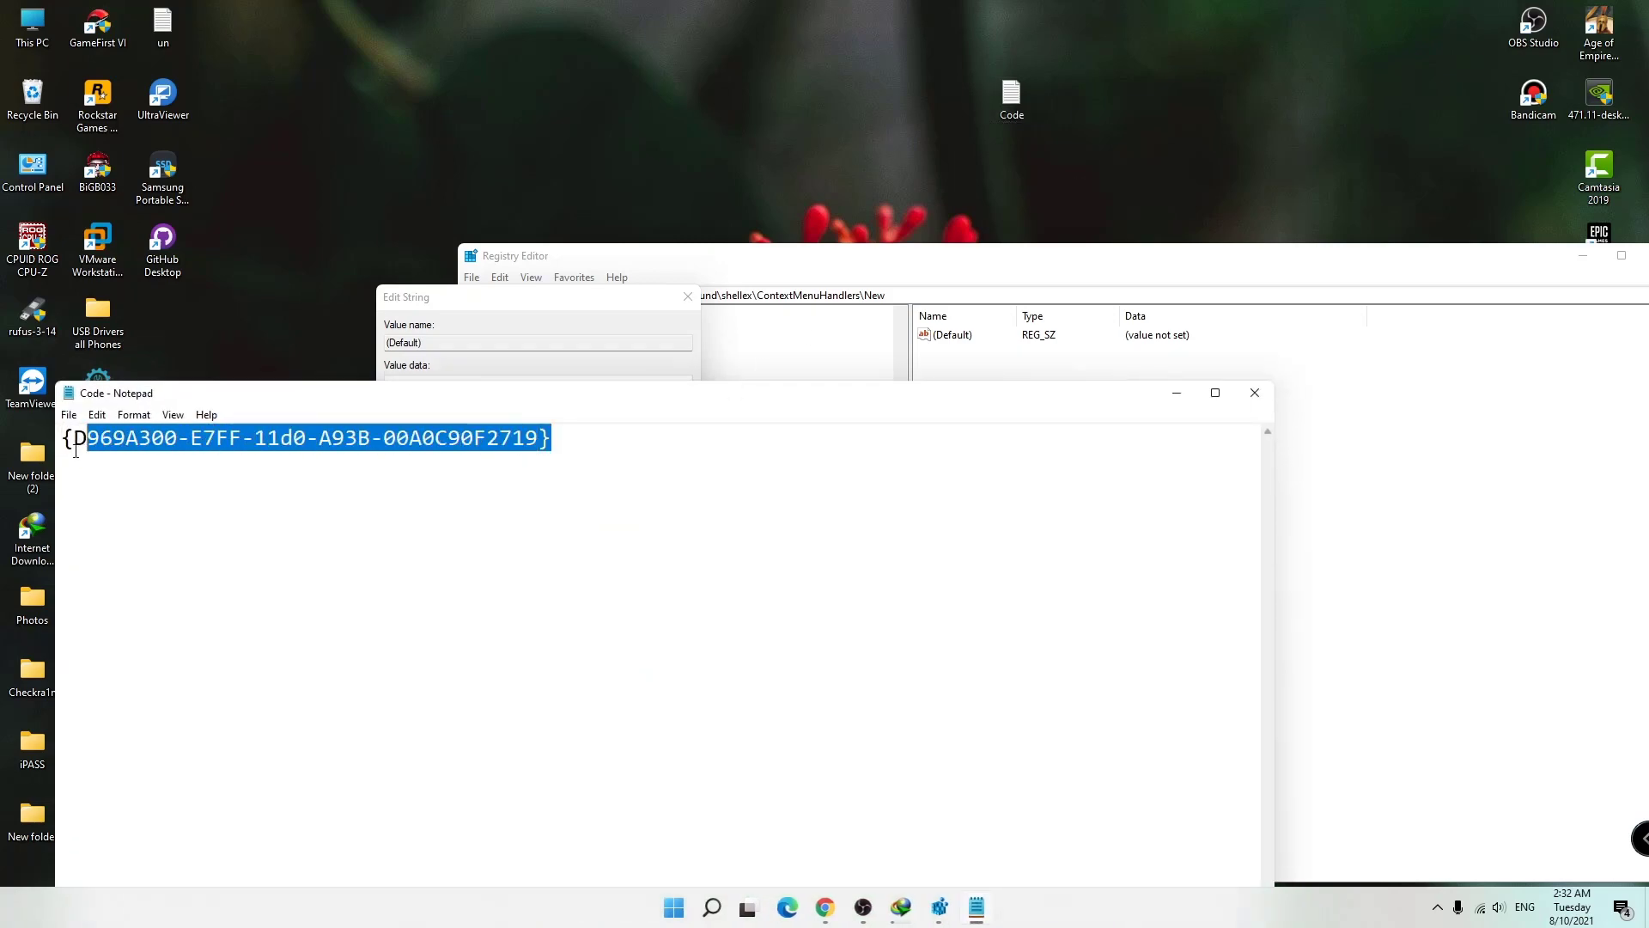
right_click(170, 447)
click(201, 500)
click(1256, 393)
Set the New key's (Default) value data to {D969A300-E7FF-11d0-A93B-00A0C90F2719}.
click(443, 382)
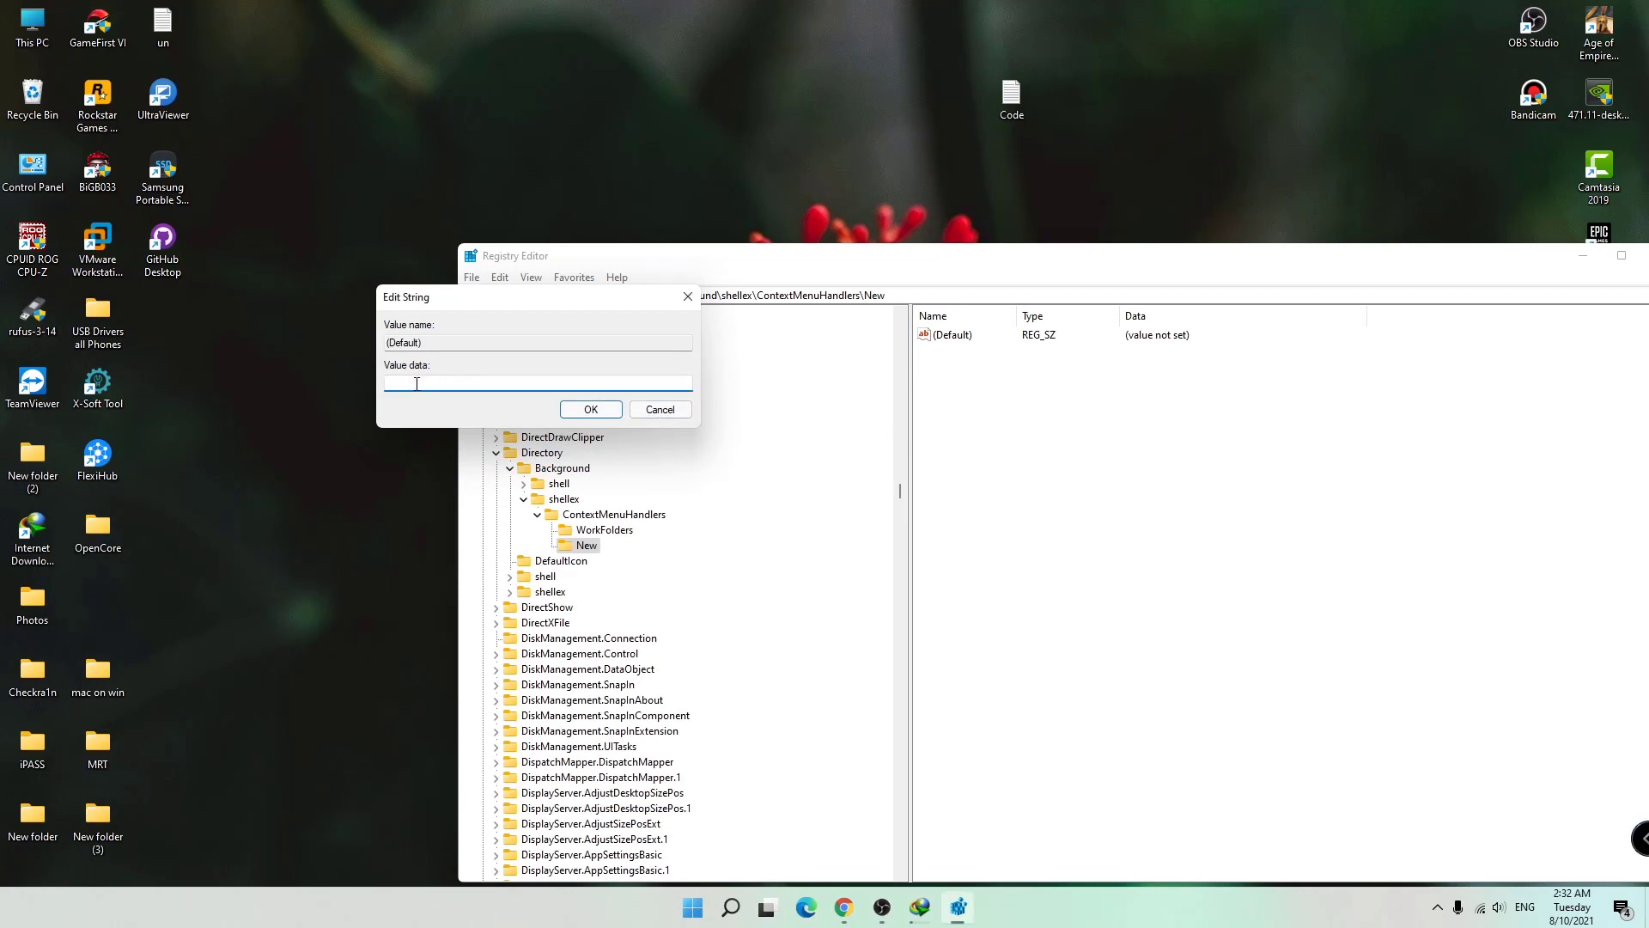
right_click(416, 383)
click(464, 457)
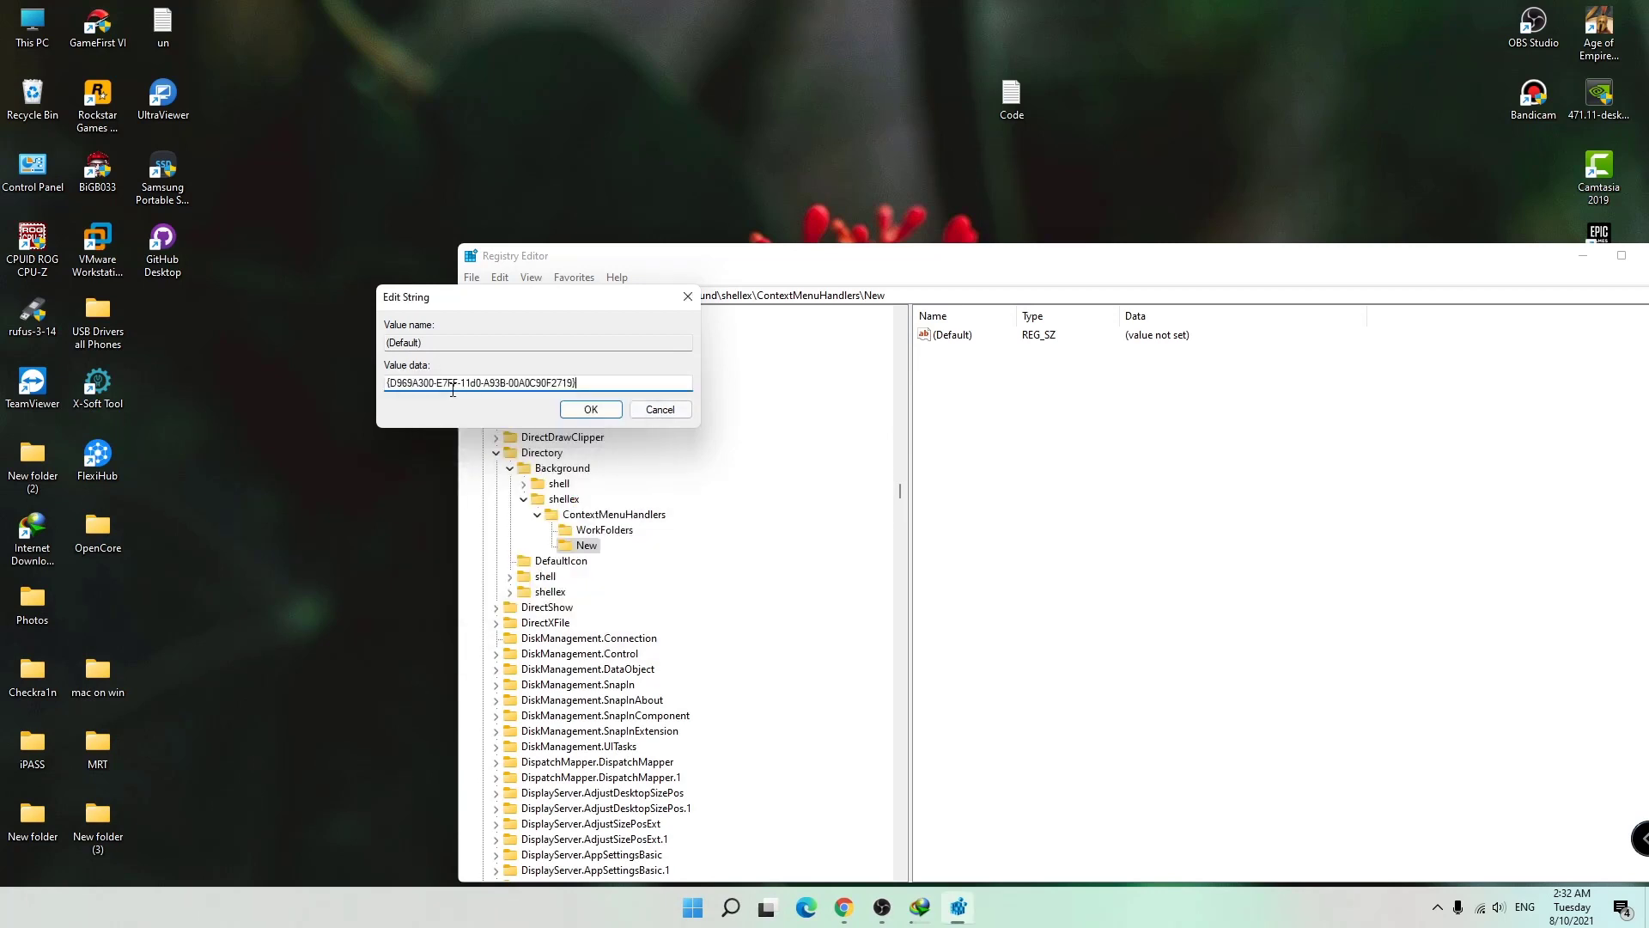
click(591, 410)
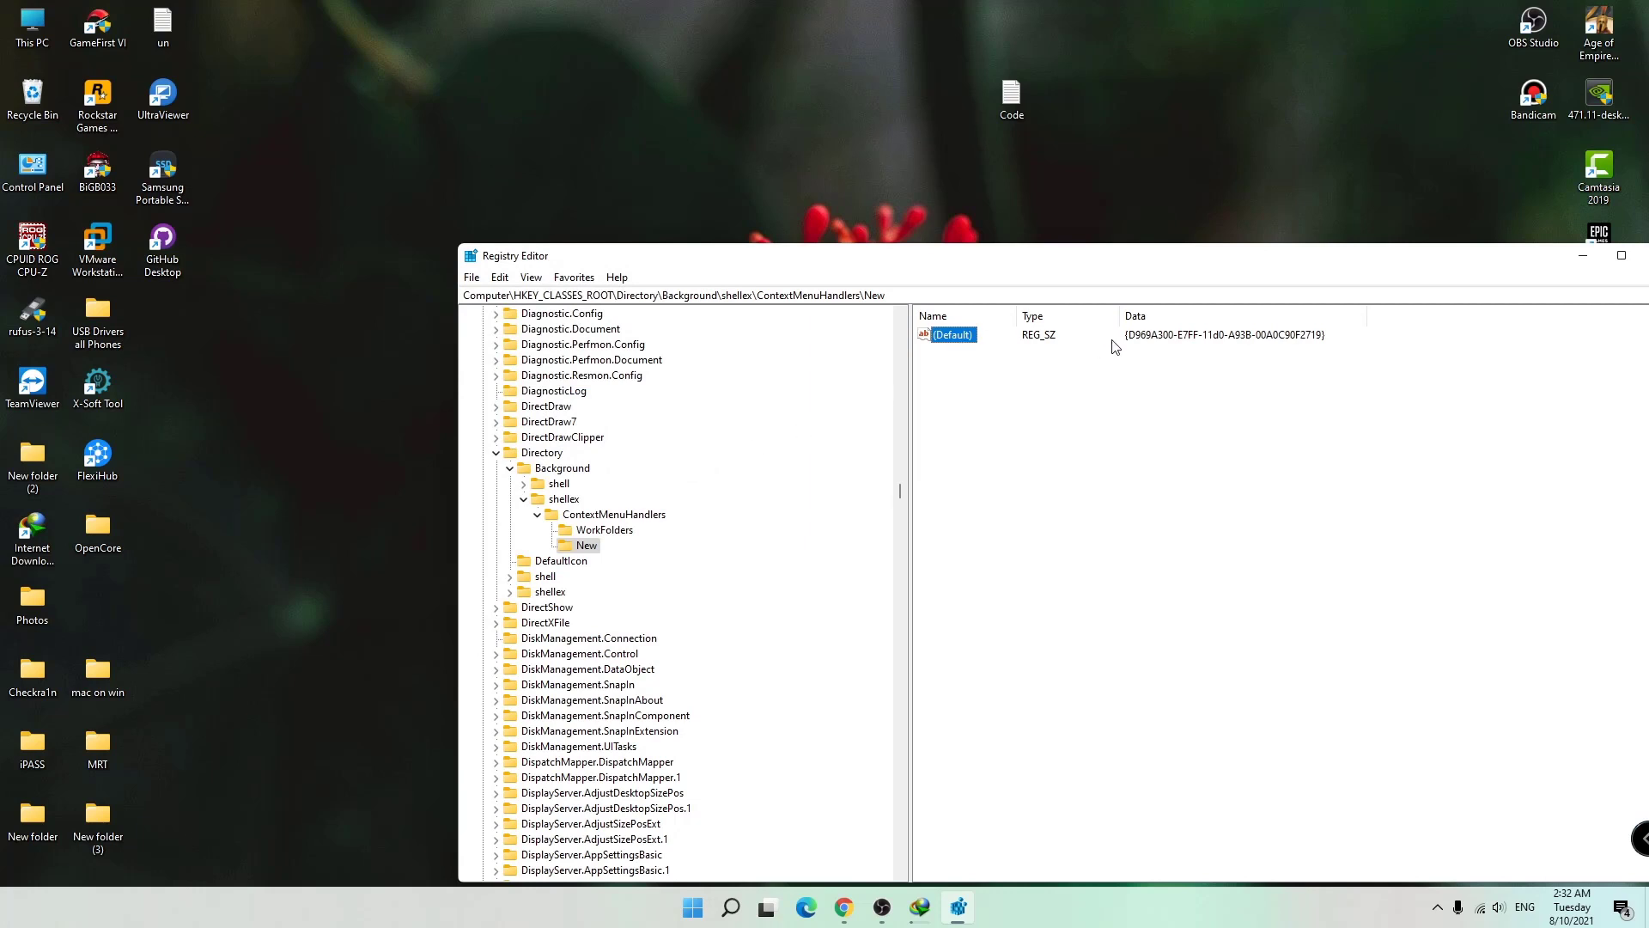
click(1241, 341)
Collapse the ContextMenuHandlers, shellex, Background and Directory keys in the registry tree.
click(537, 515)
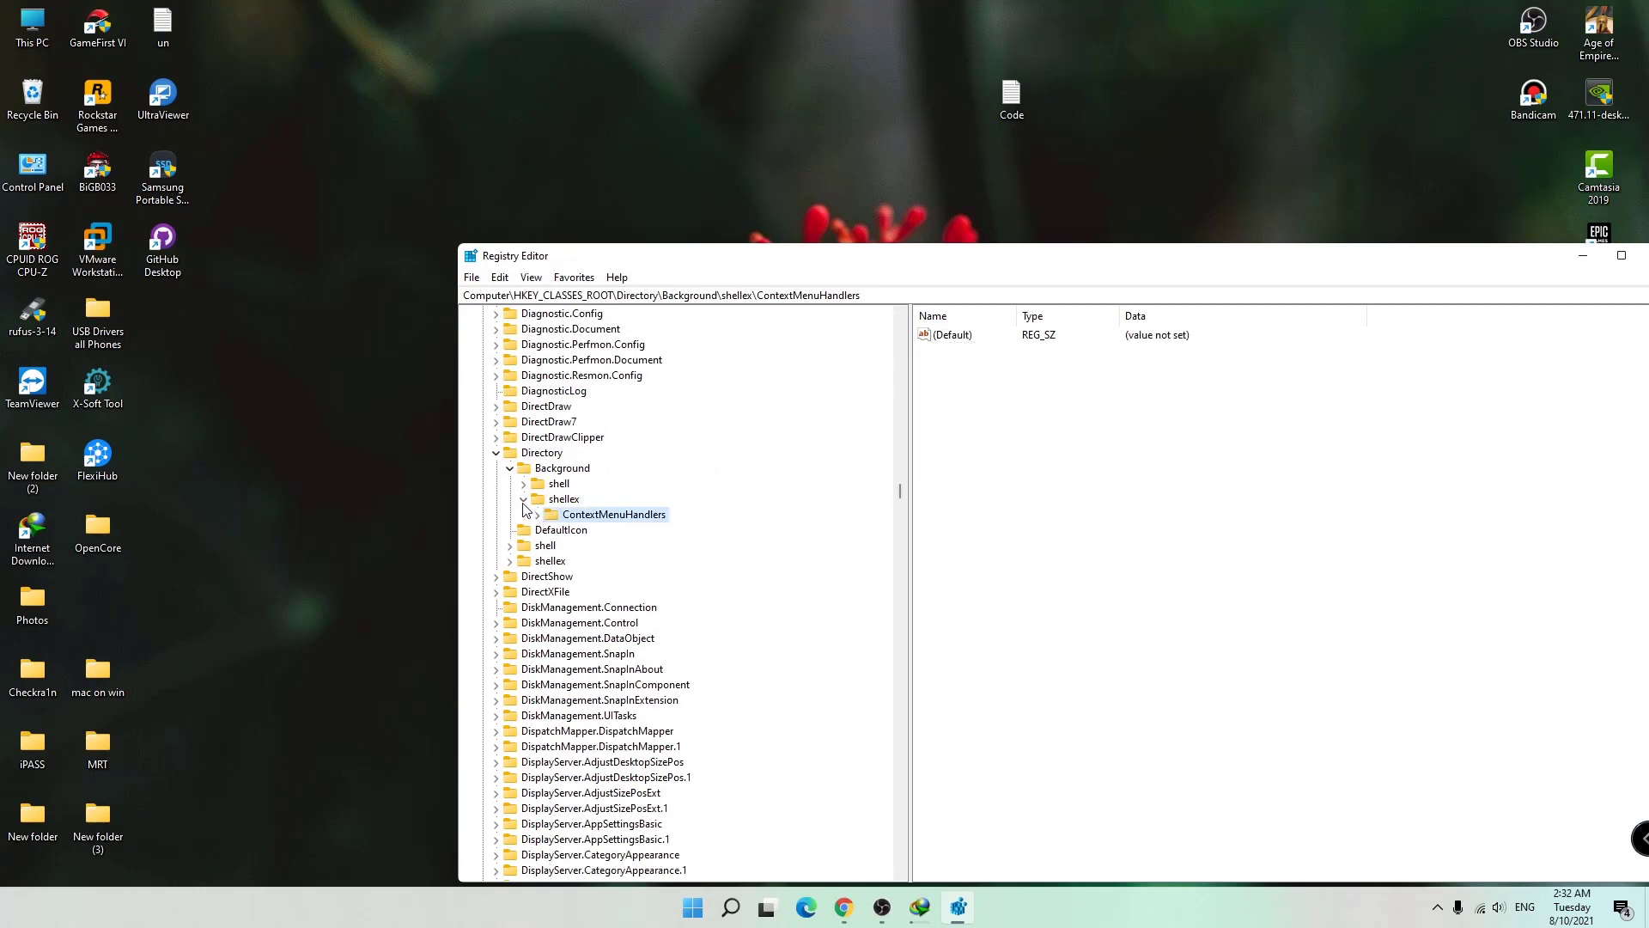
click(523, 500)
click(511, 468)
click(495, 452)
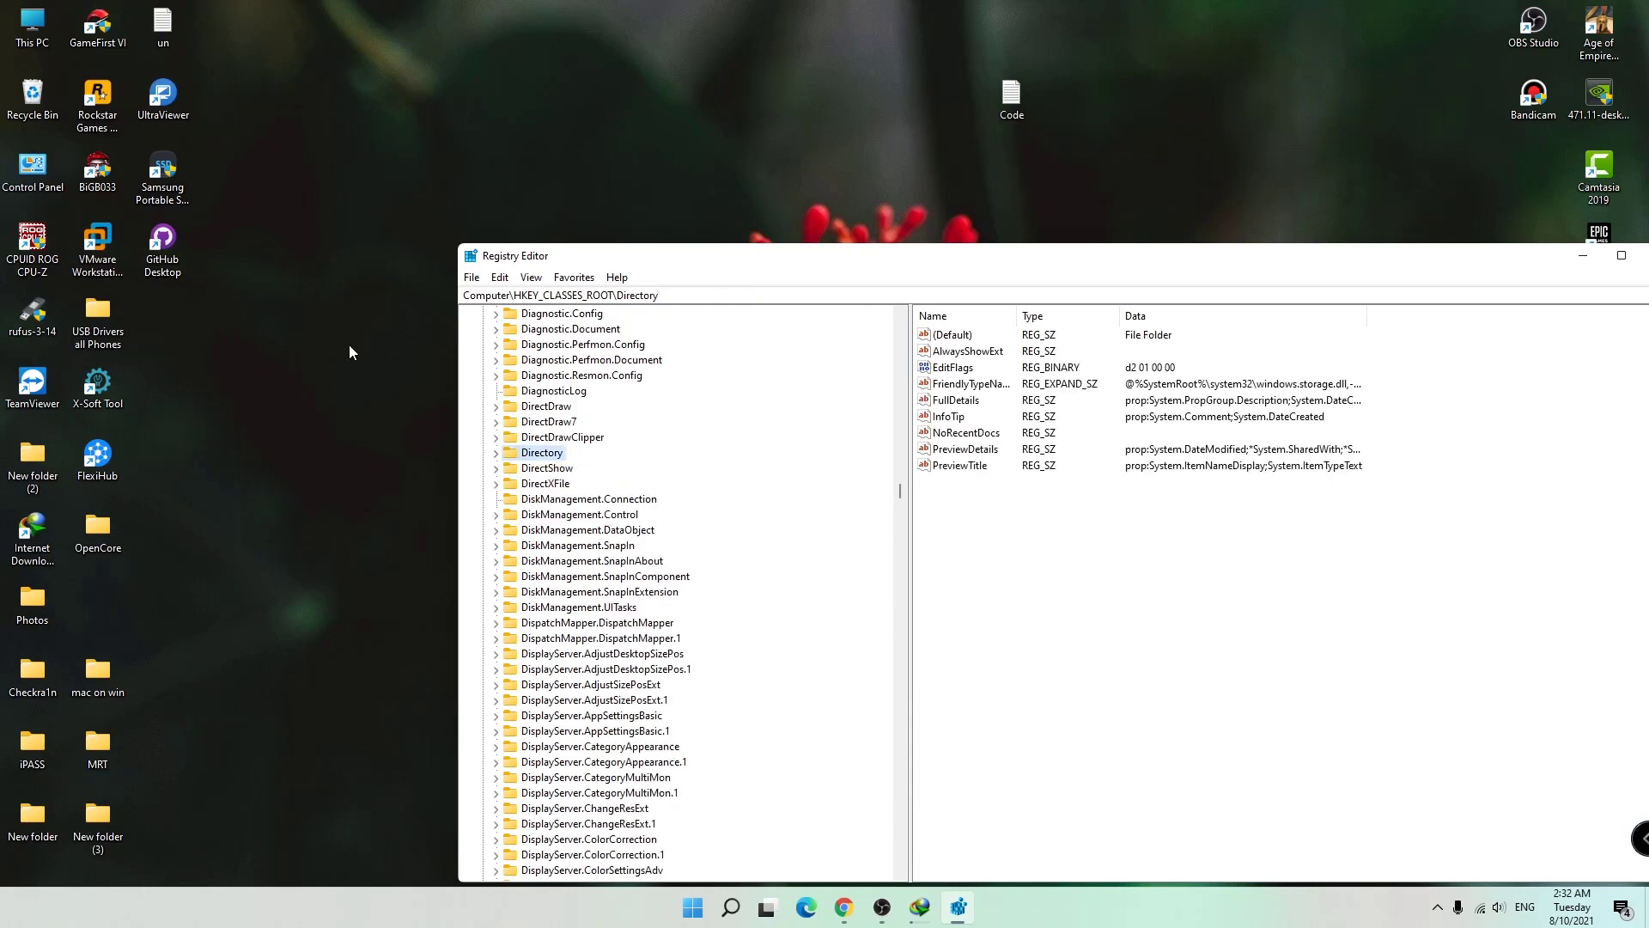
Check the desktop context menu for the New submenu and refresh the desktop.
right_click(335, 302)
mouse_move(514, 477)
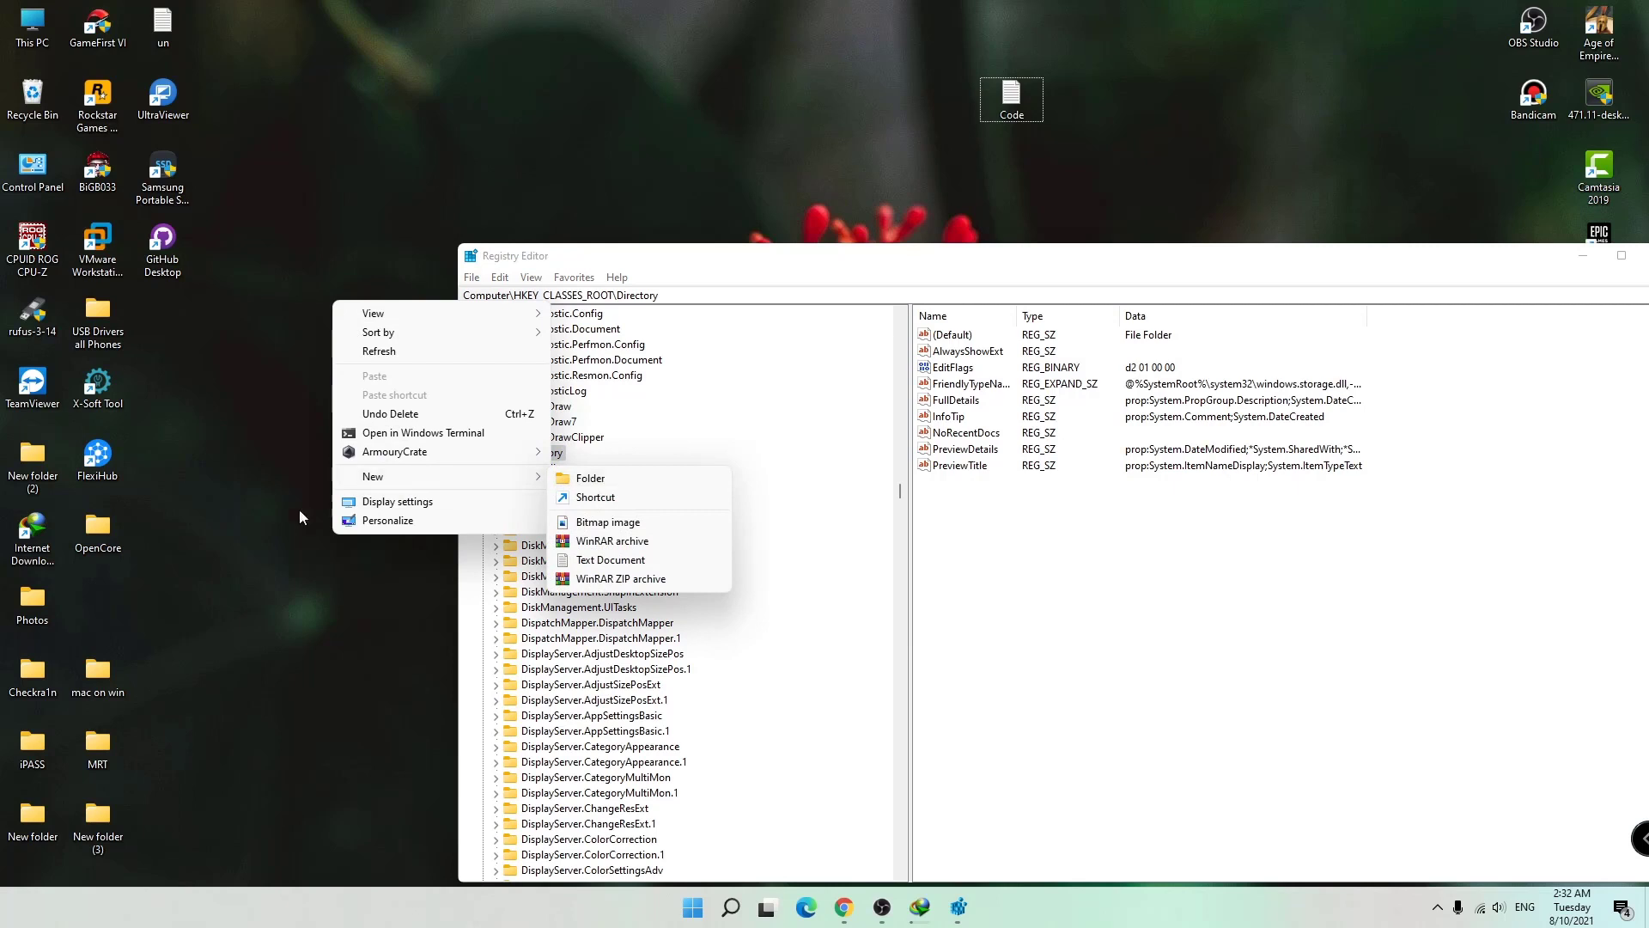
click(288, 438)
right_click(327, 479)
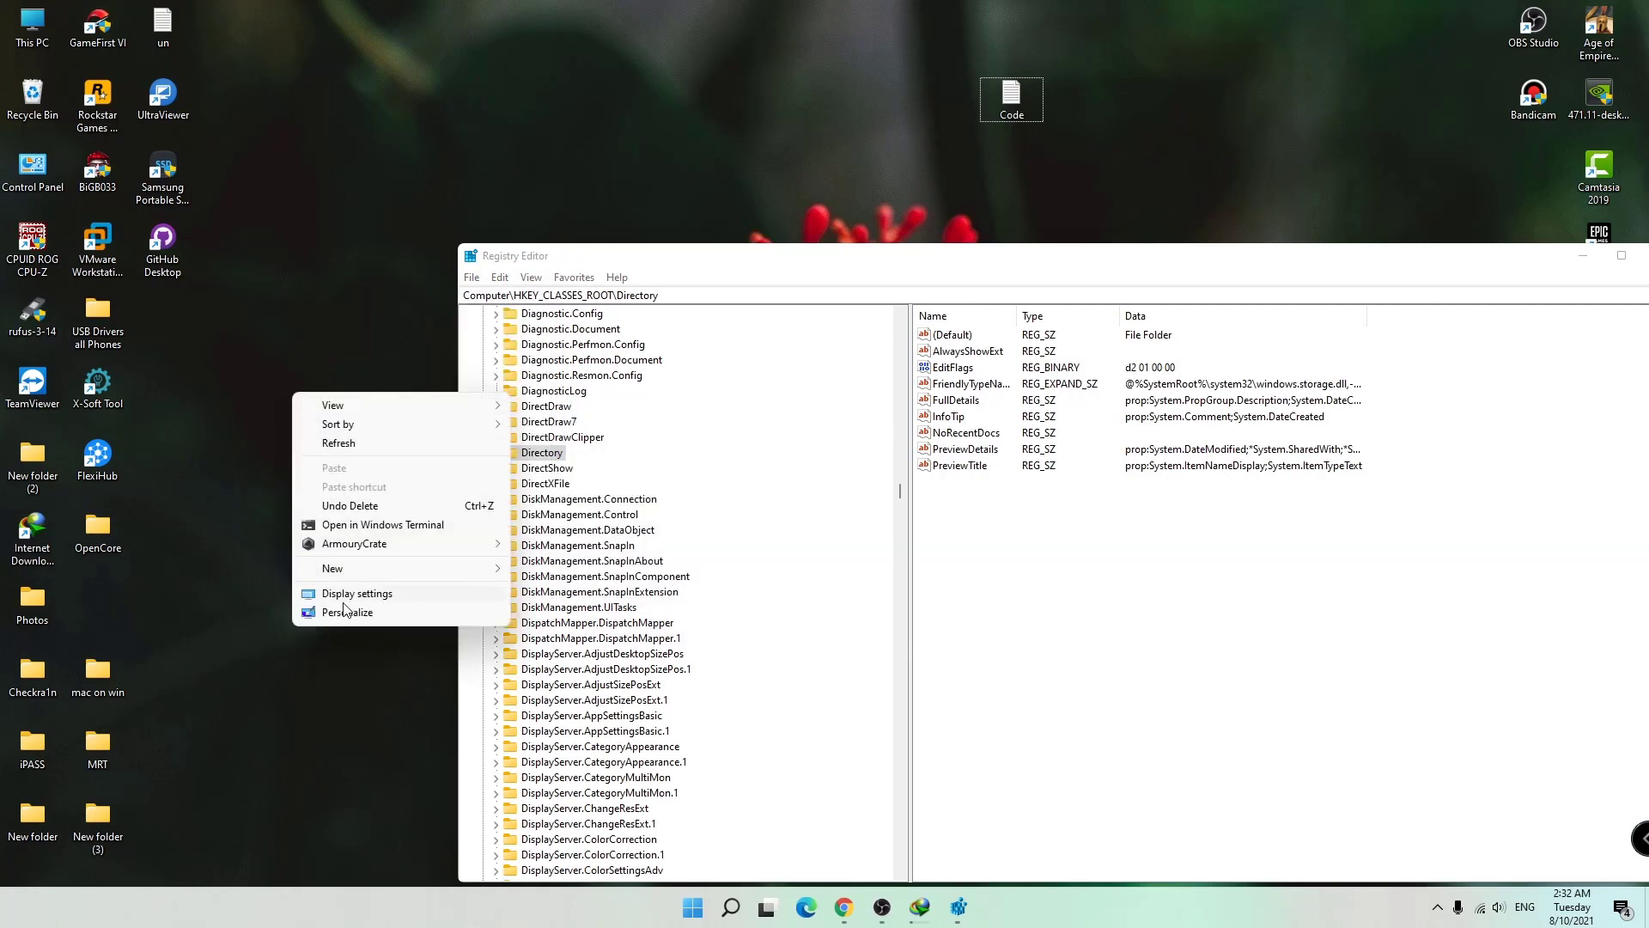
right_click(230, 366)
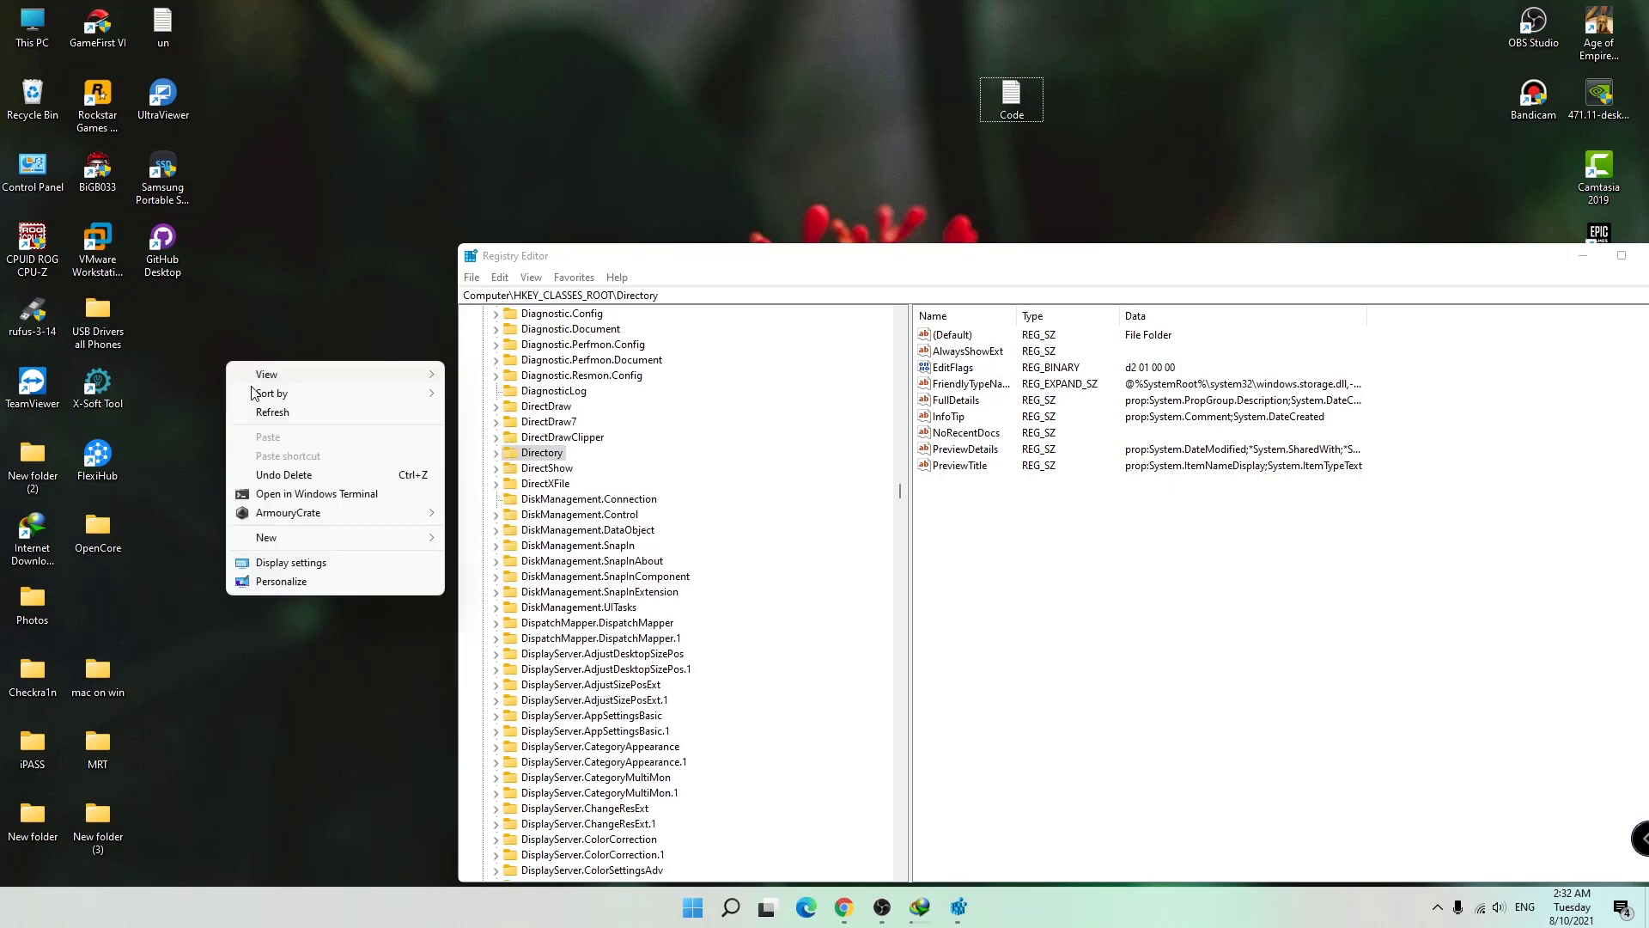
click(272, 416)
Create a folder on the desktop through the New submenu and move it higher up the desktop.
right_click(314, 443)
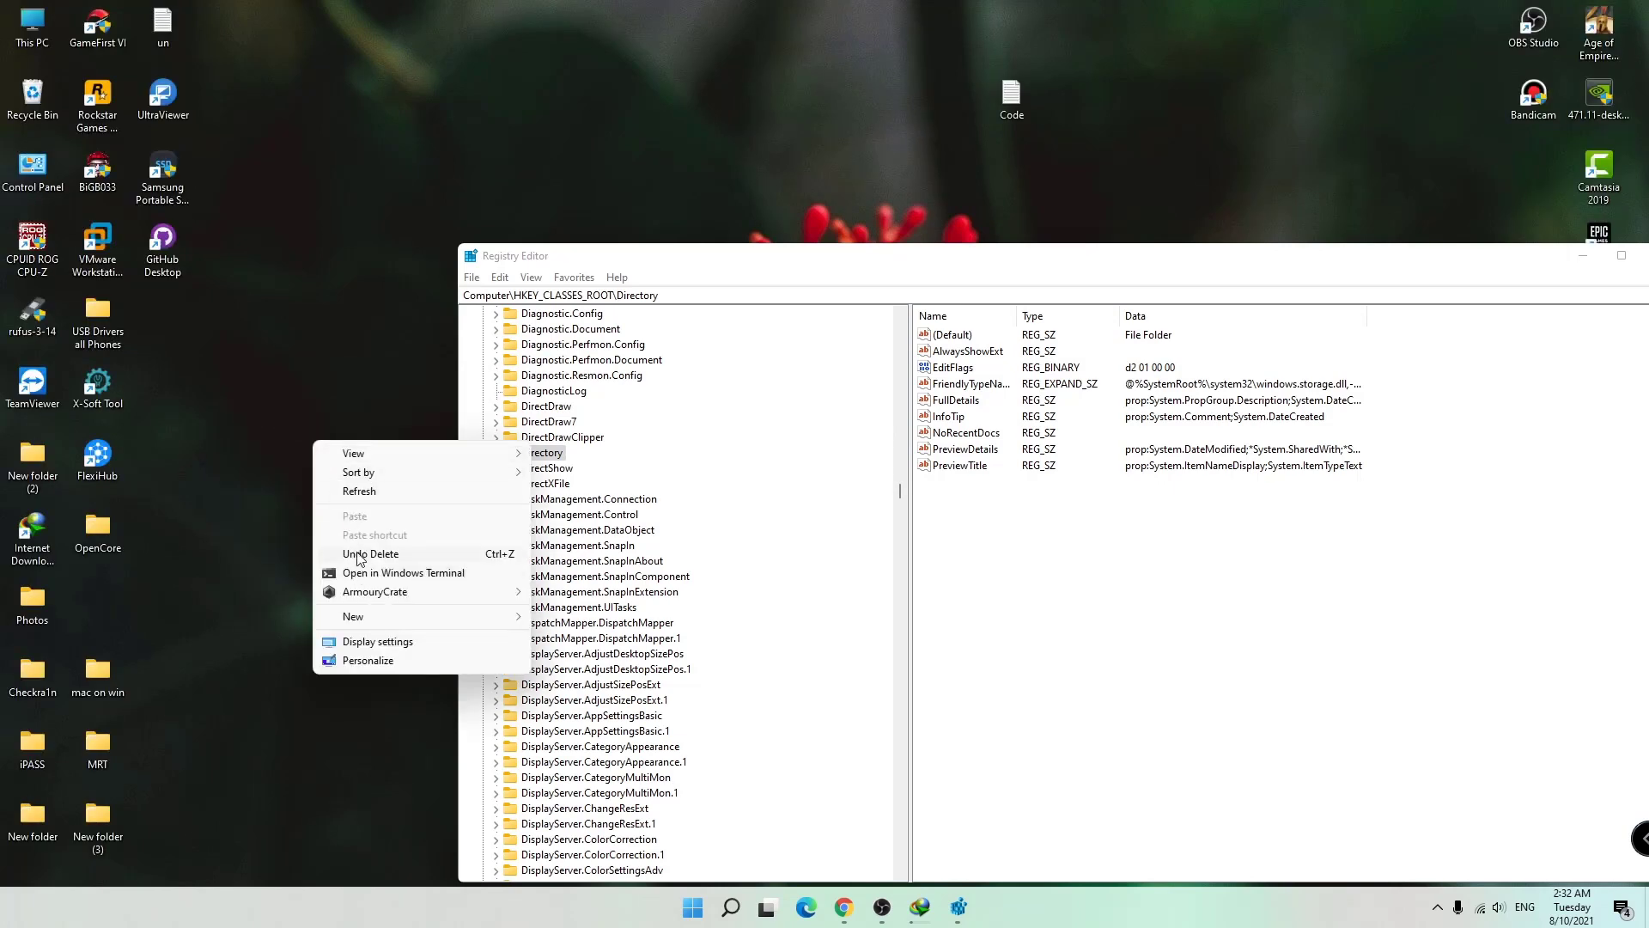
mouse_move(518, 625)
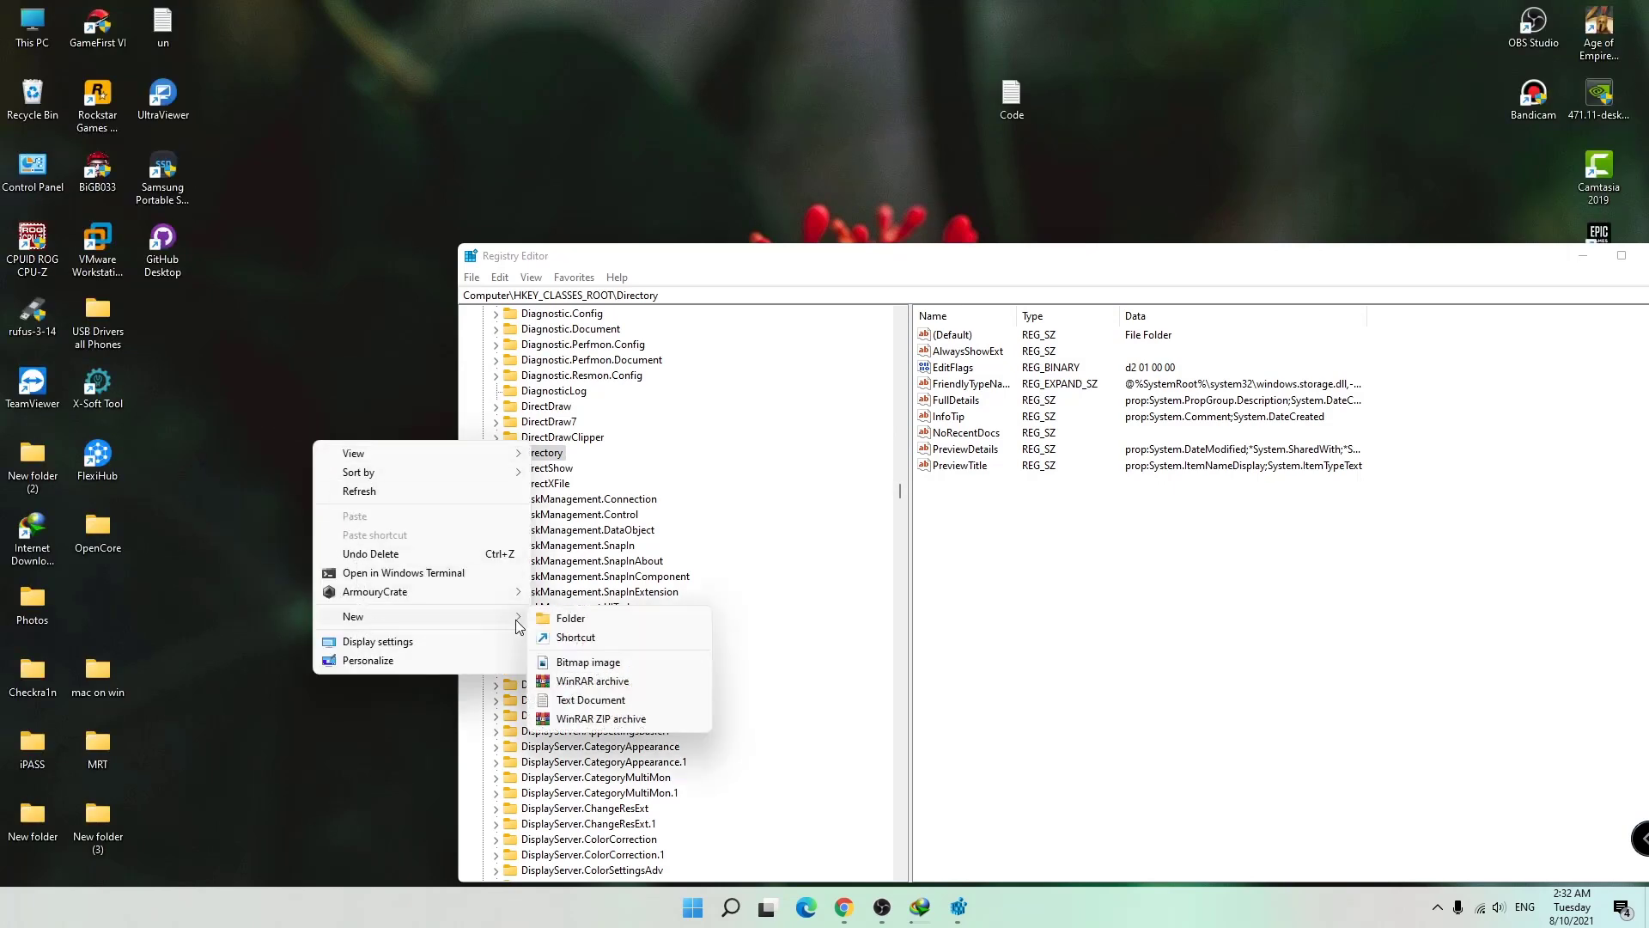
click(584, 627)
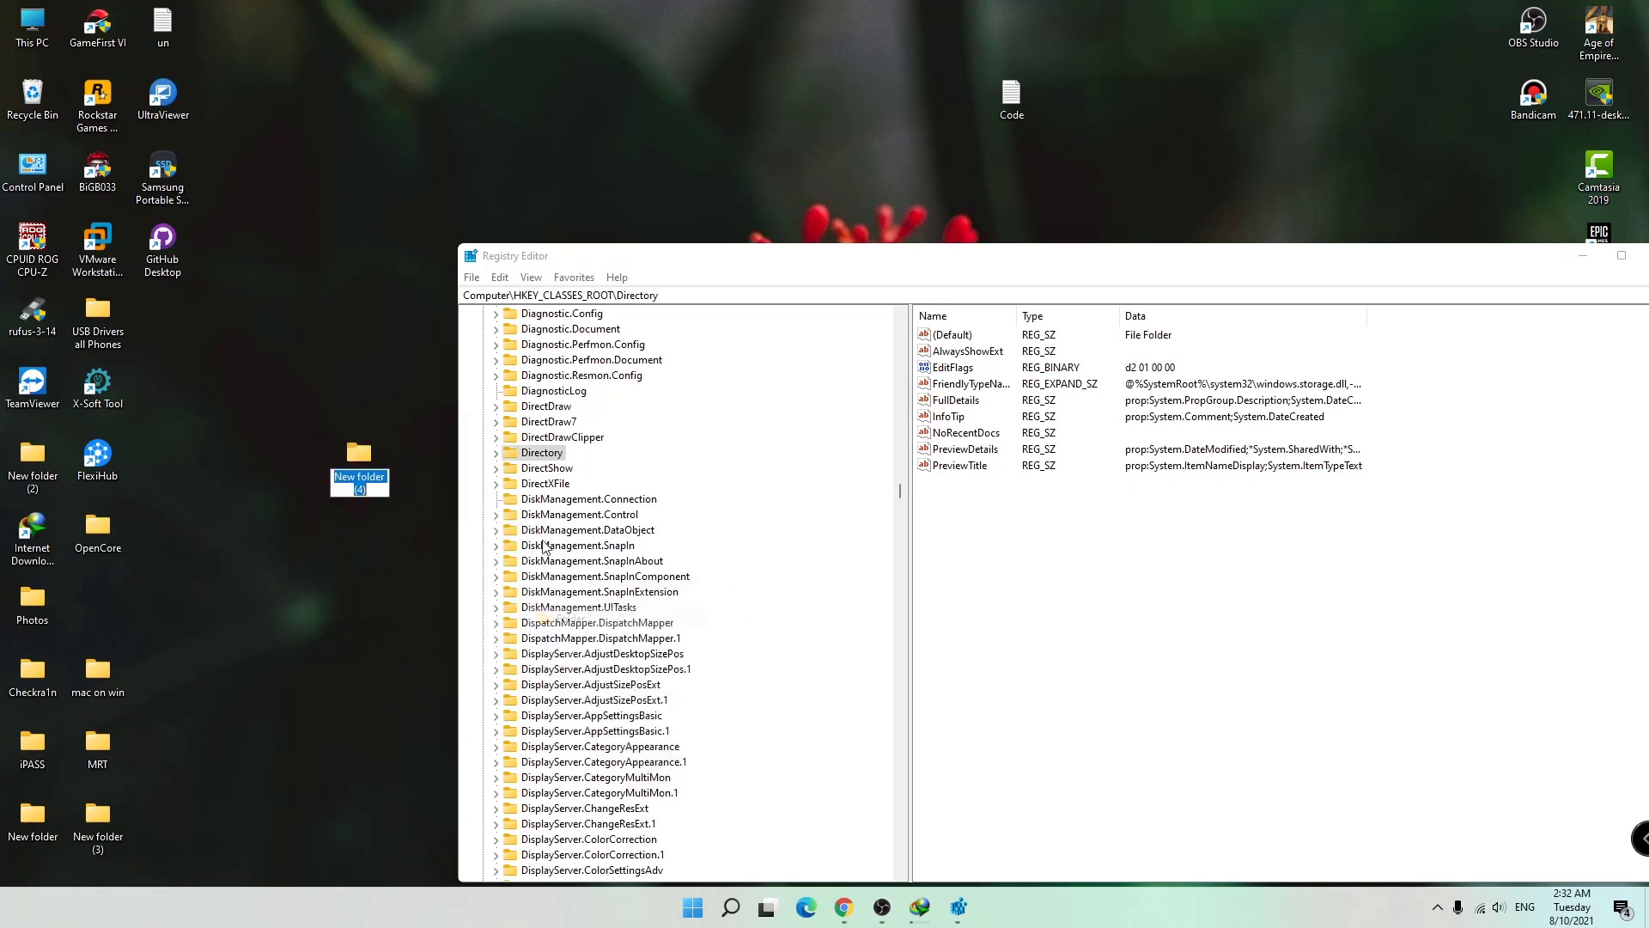
drag(363, 461, 361, 251)
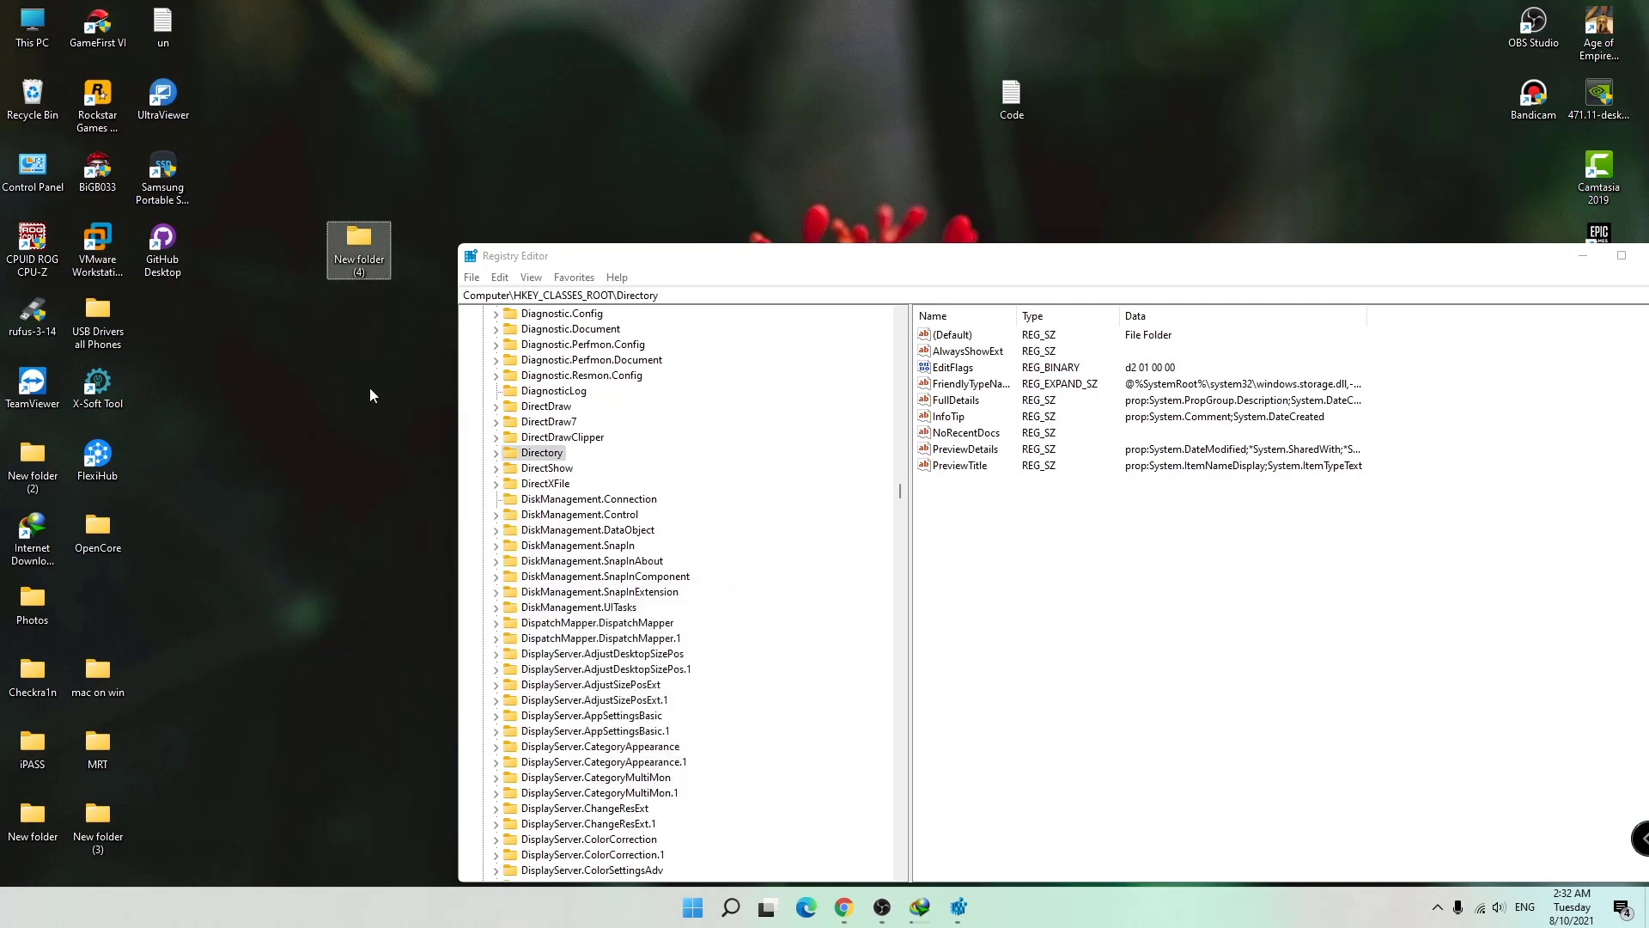
Test the New submenu on the SSD WD BLACK SN750 (G:) drive by creating a folder and deleting it.
double_click(33, 24)
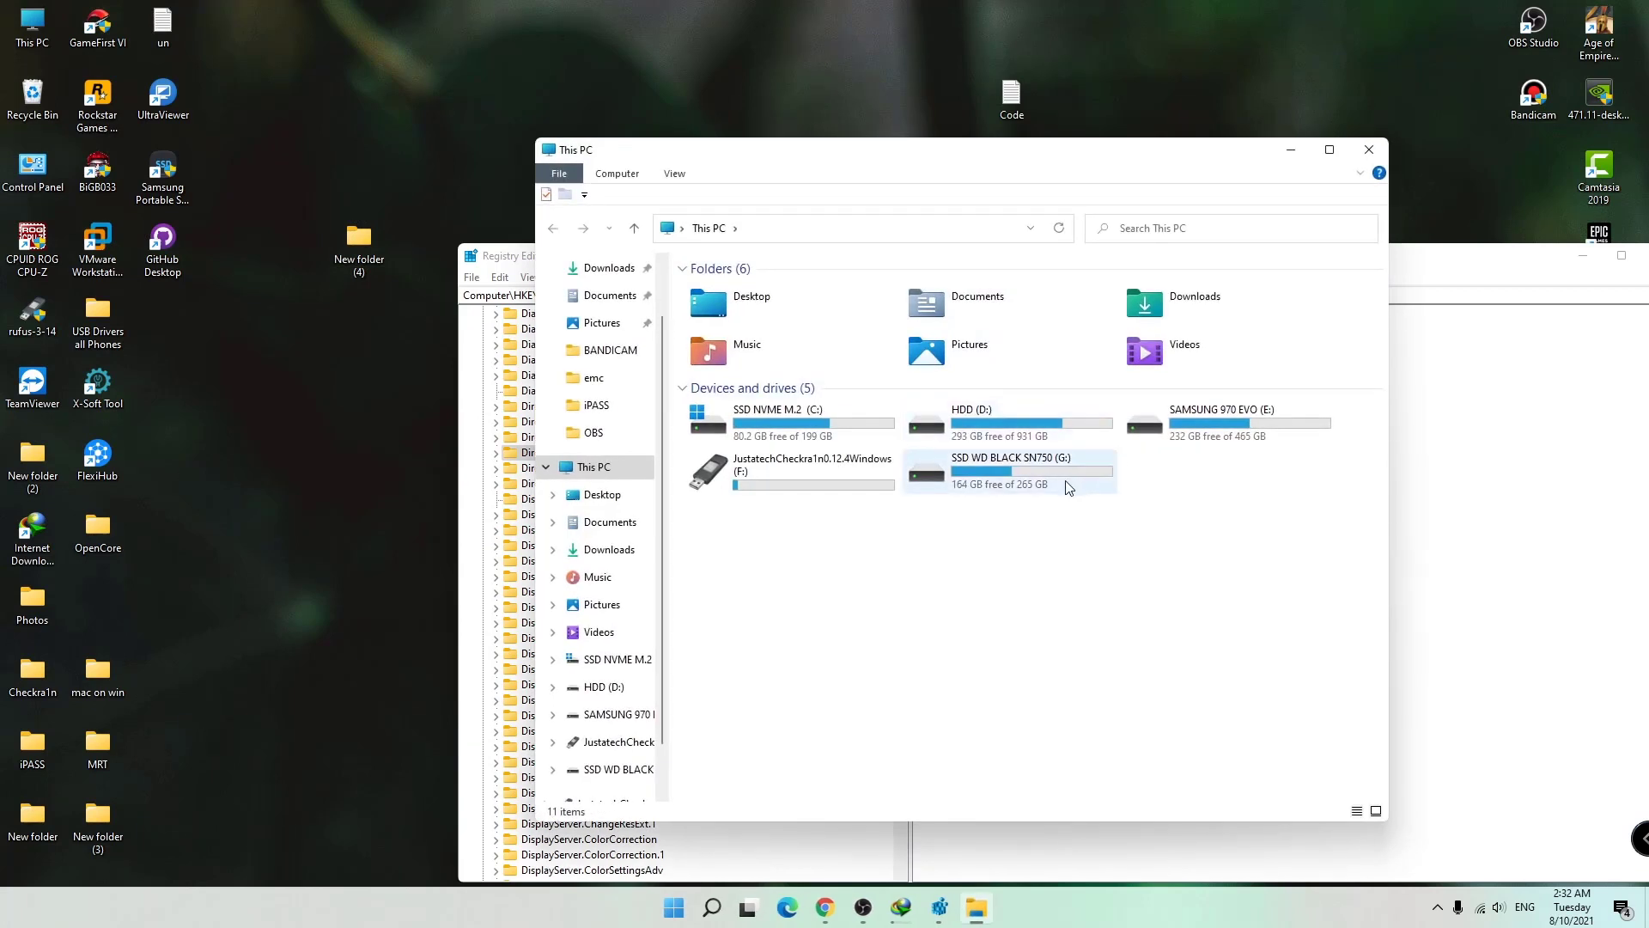
double_click(1040, 470)
right_click(763, 486)
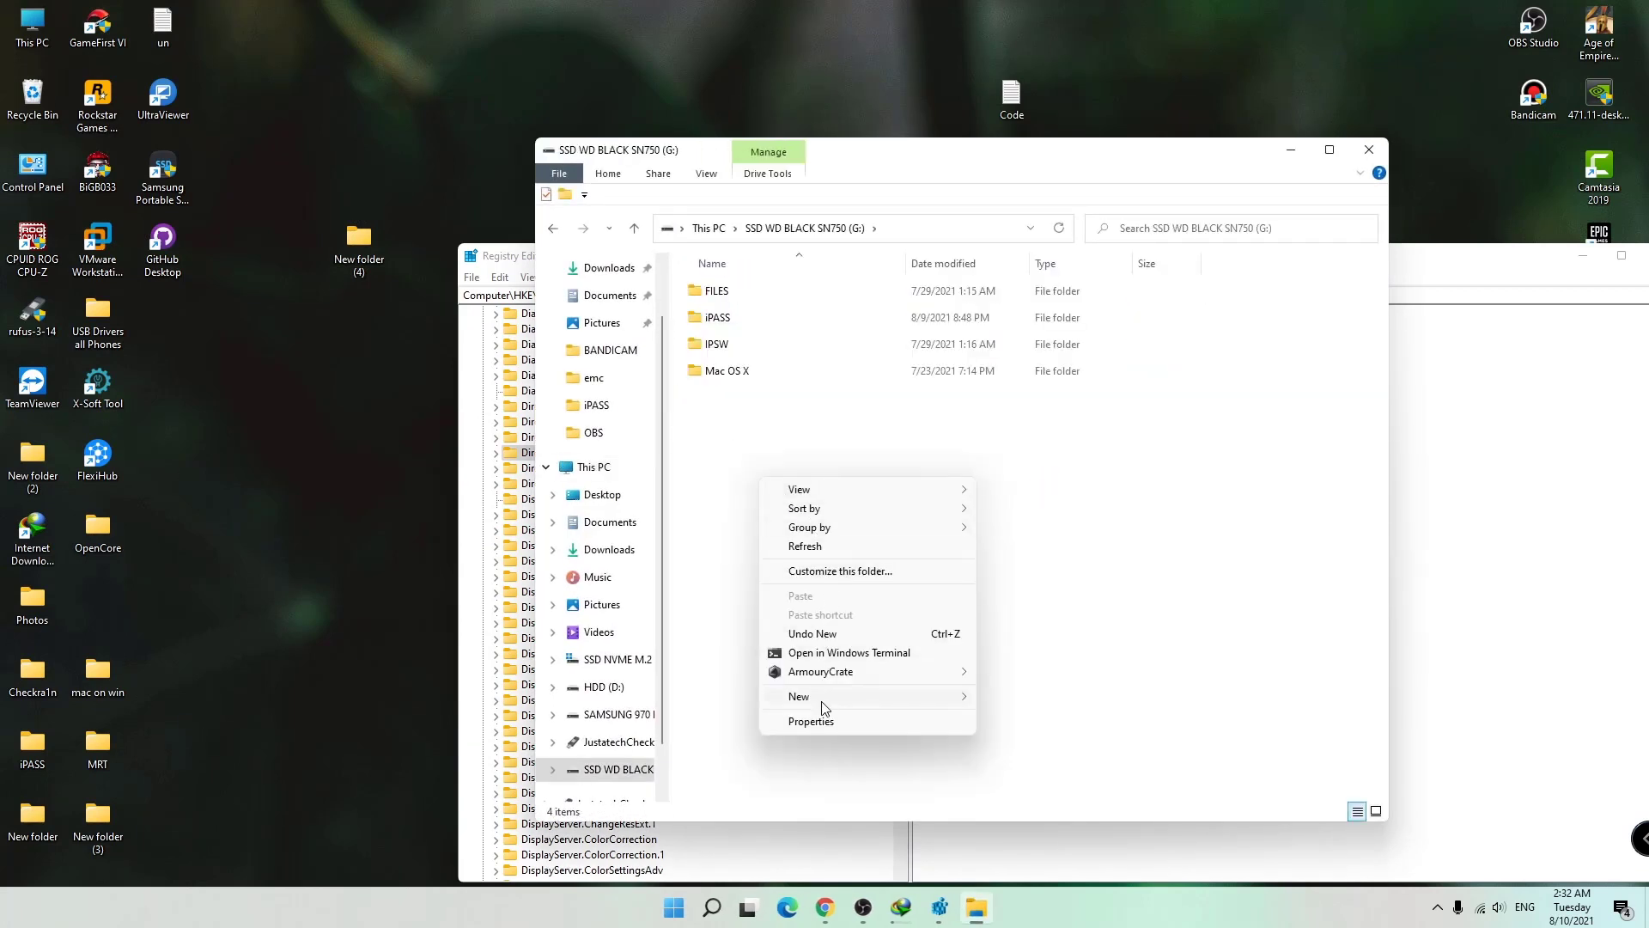
mouse_move(825, 707)
click(1029, 702)
key(Return)
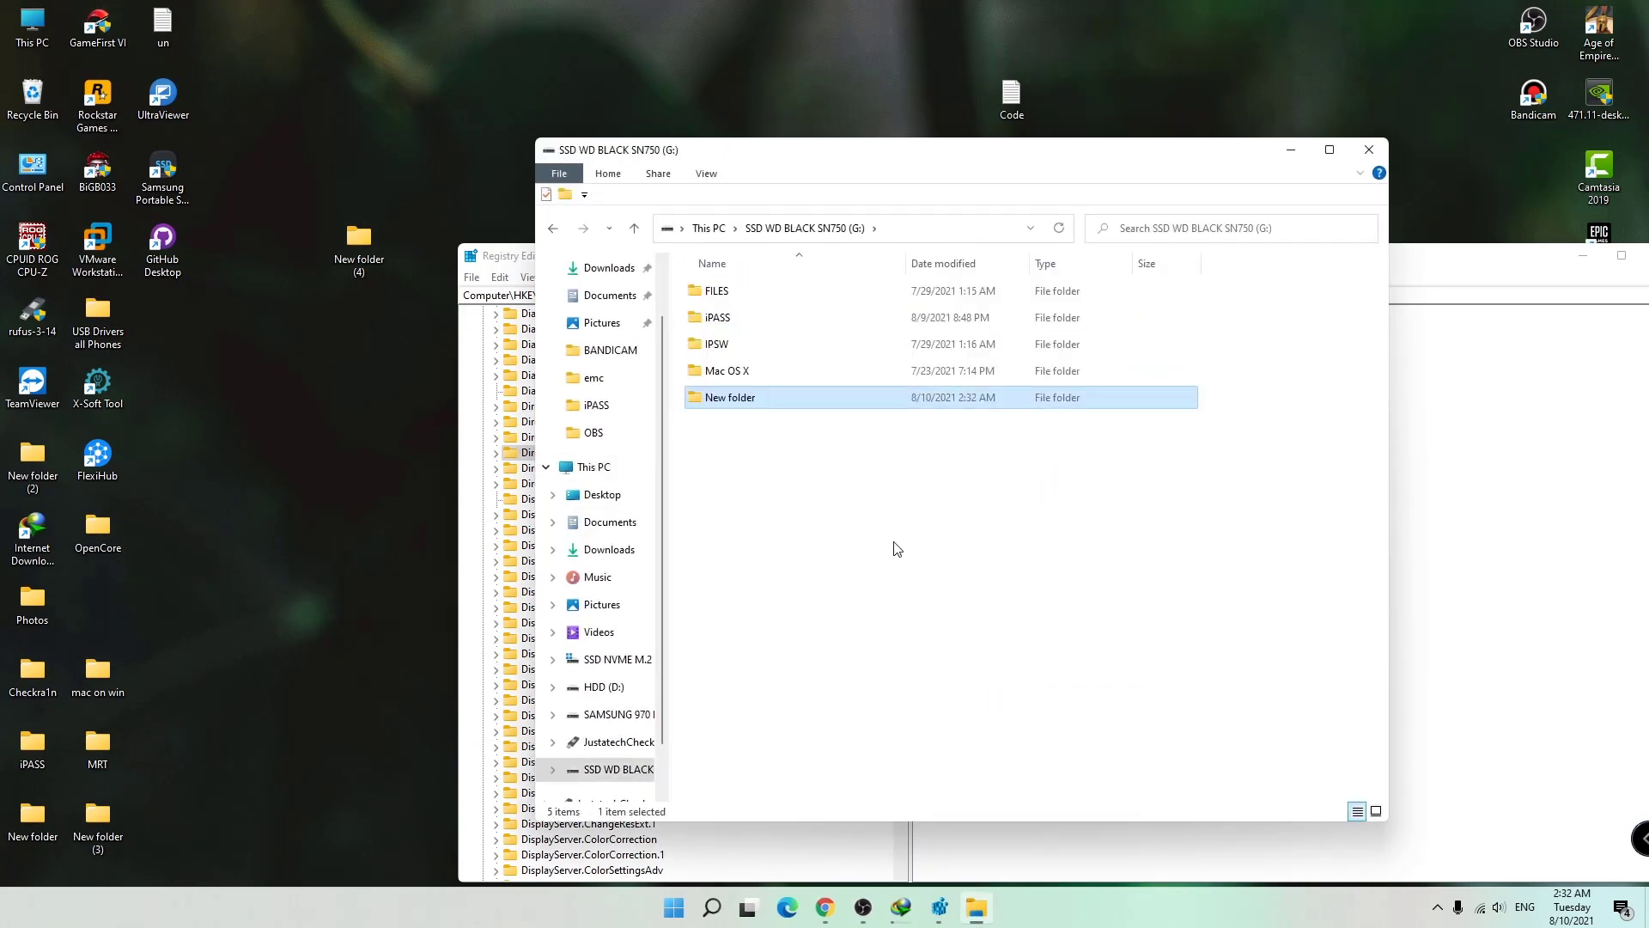
key(Delete)
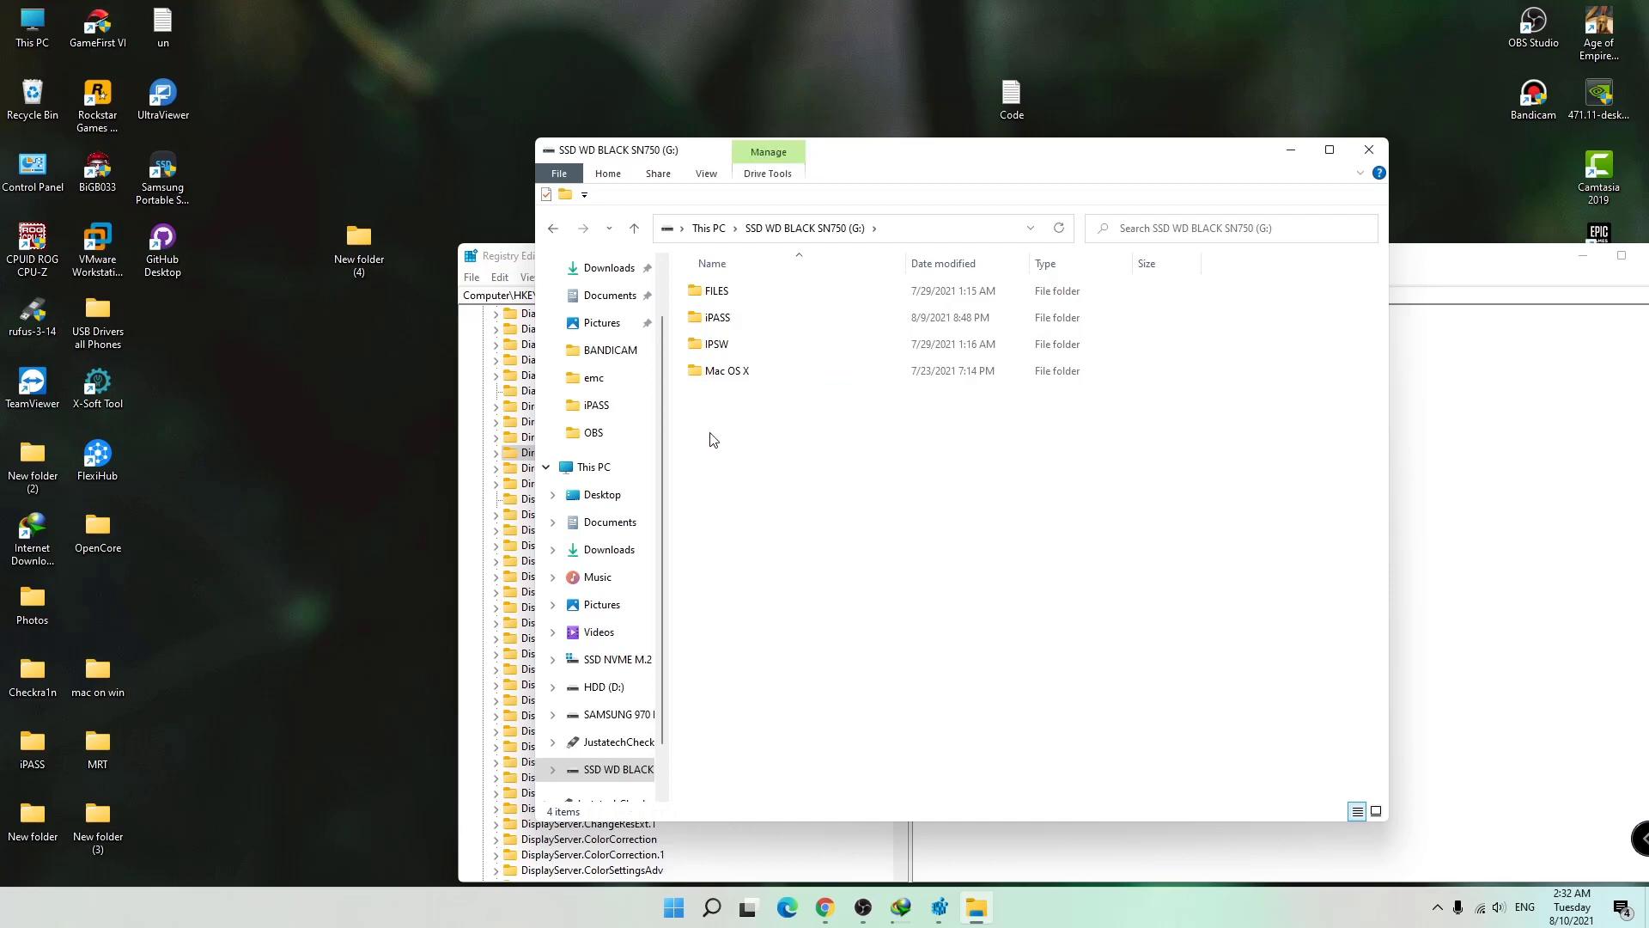
click(1369, 150)
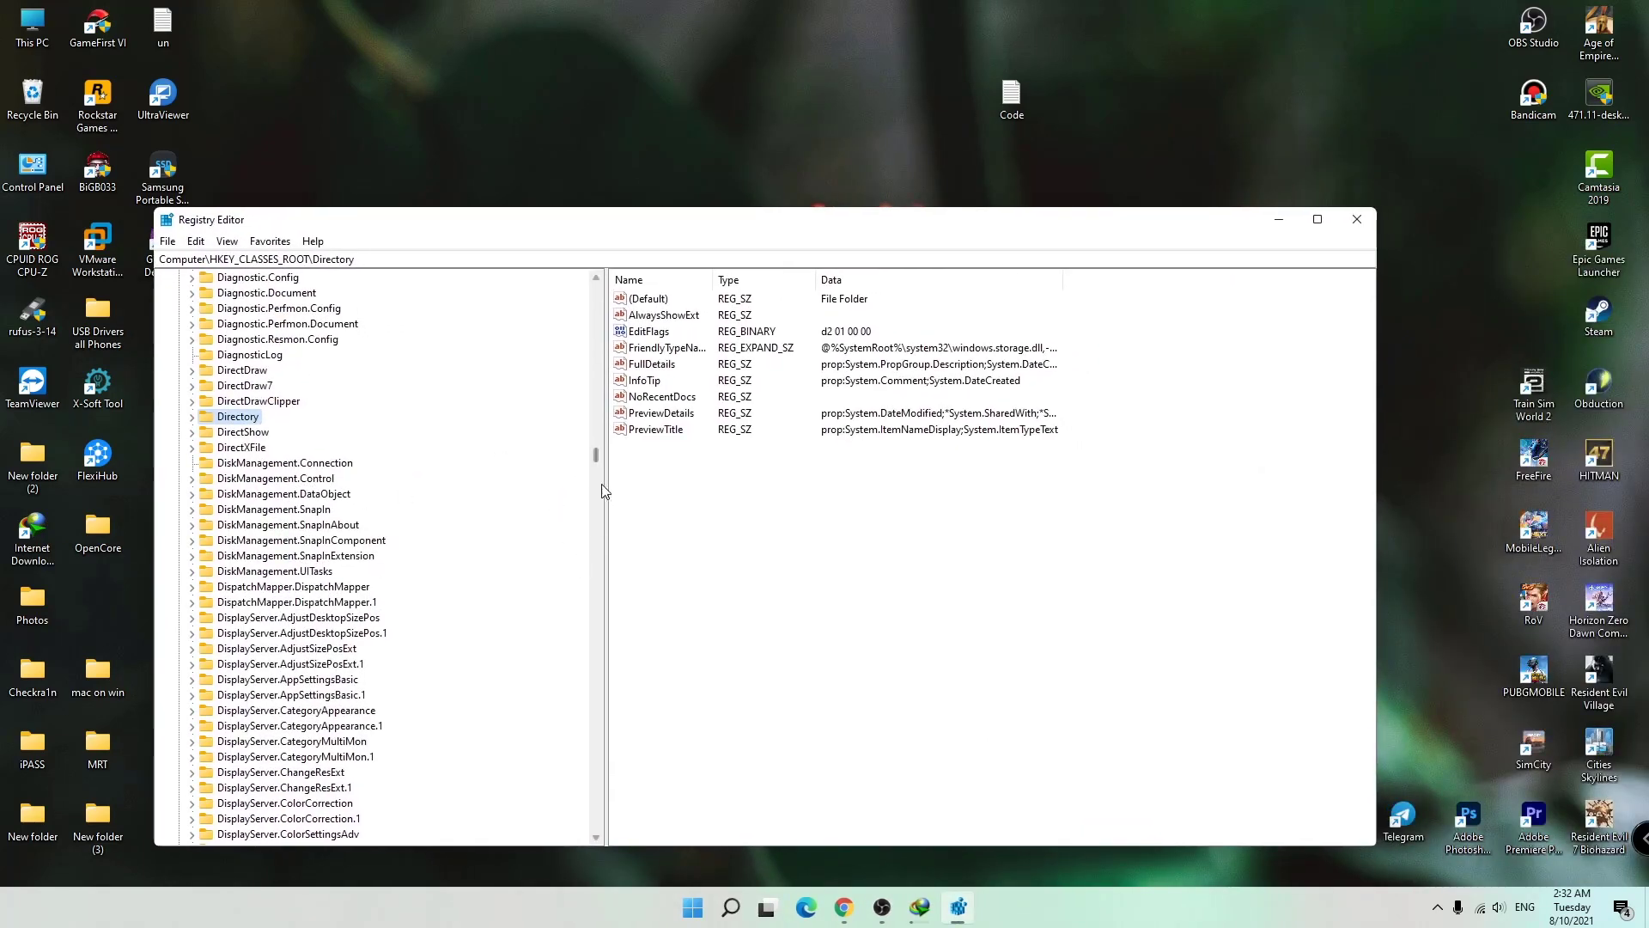
Collapse HKEY_CLASSES_ROOT in the registry tree and close the Registry Editor.
drag(598, 457, 596, 292)
click(179, 294)
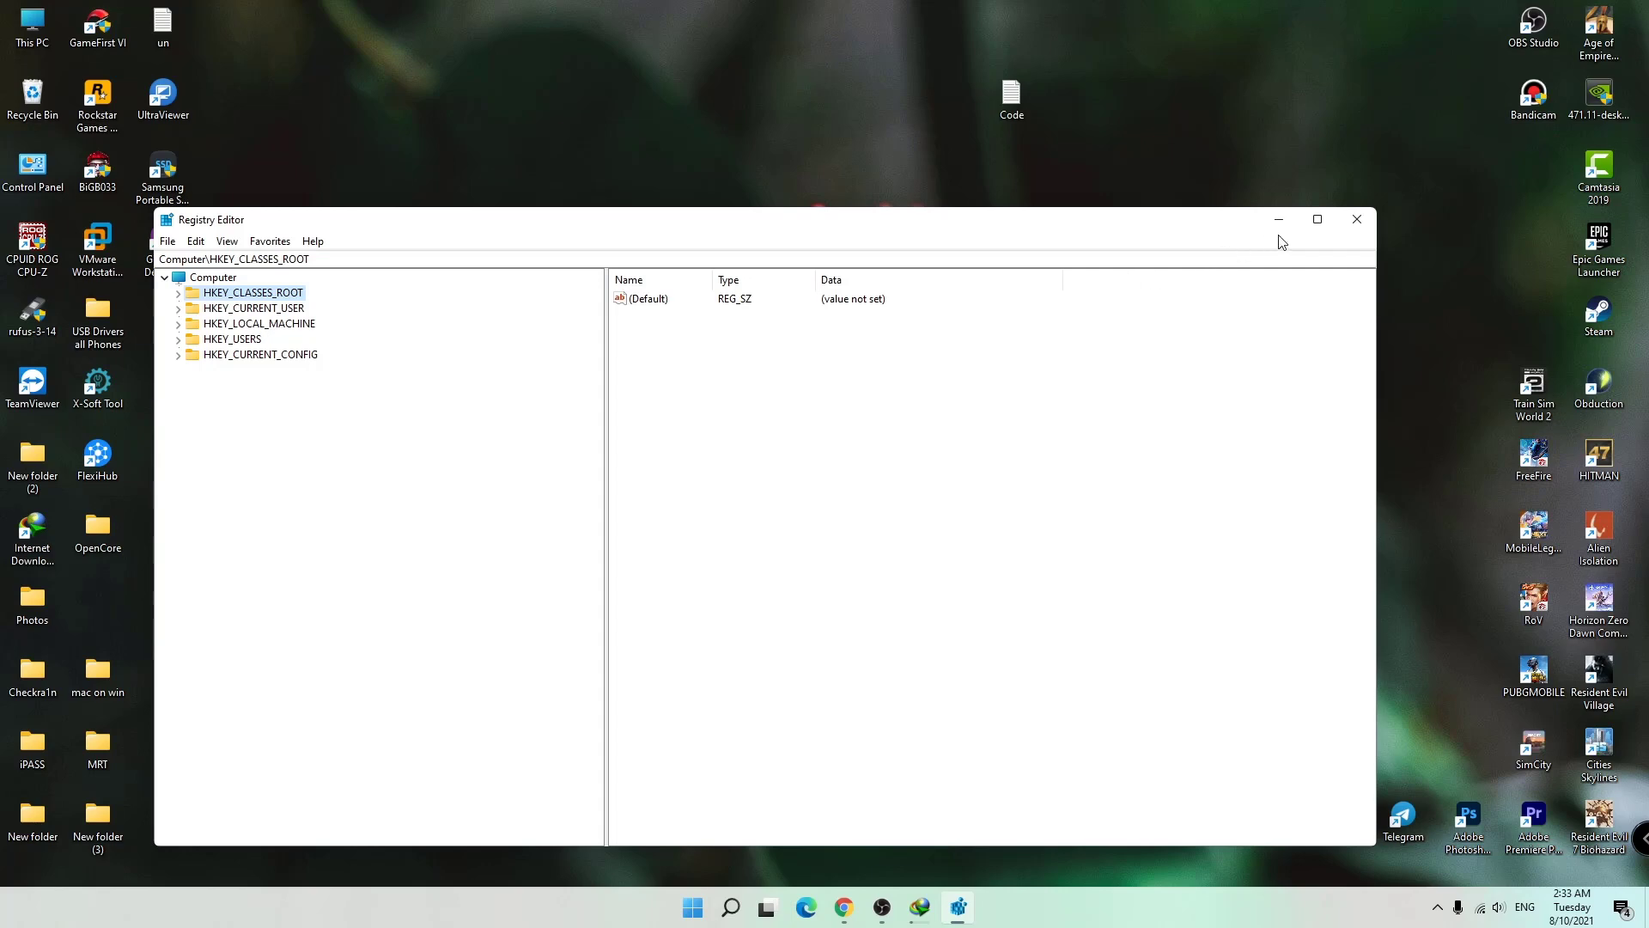
click(1356, 219)
Refresh the desktop and examine the item types offered in the context menu's New submenu.
right_click(673, 399)
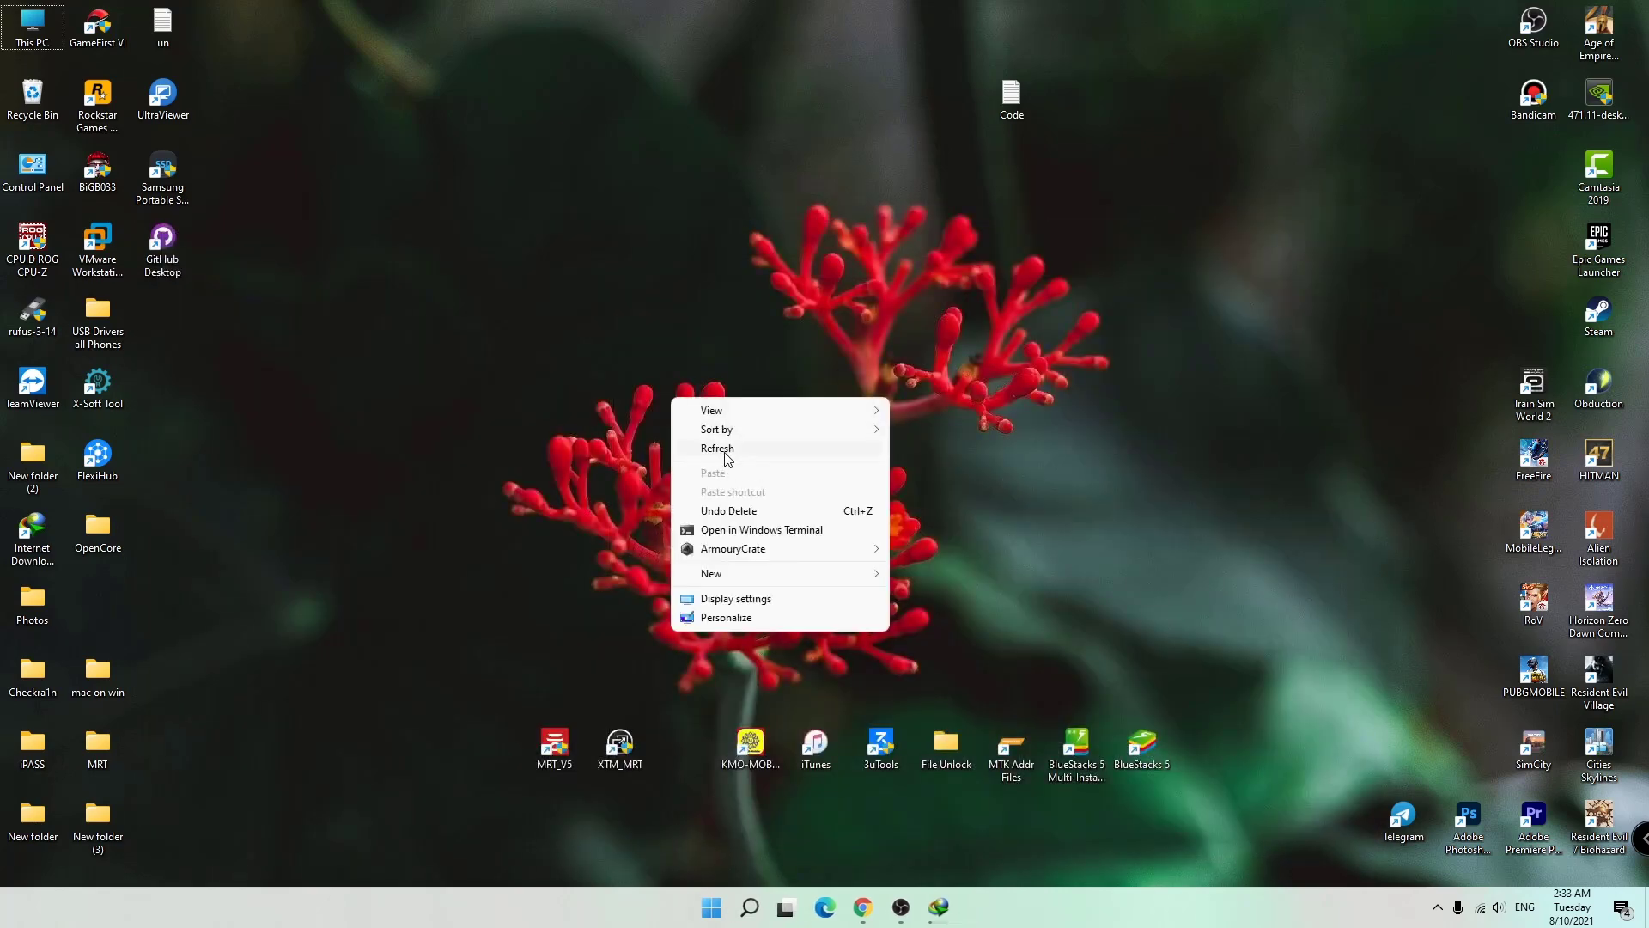
click(726, 449)
right_click(430, 409)
mouse_move(633, 587)
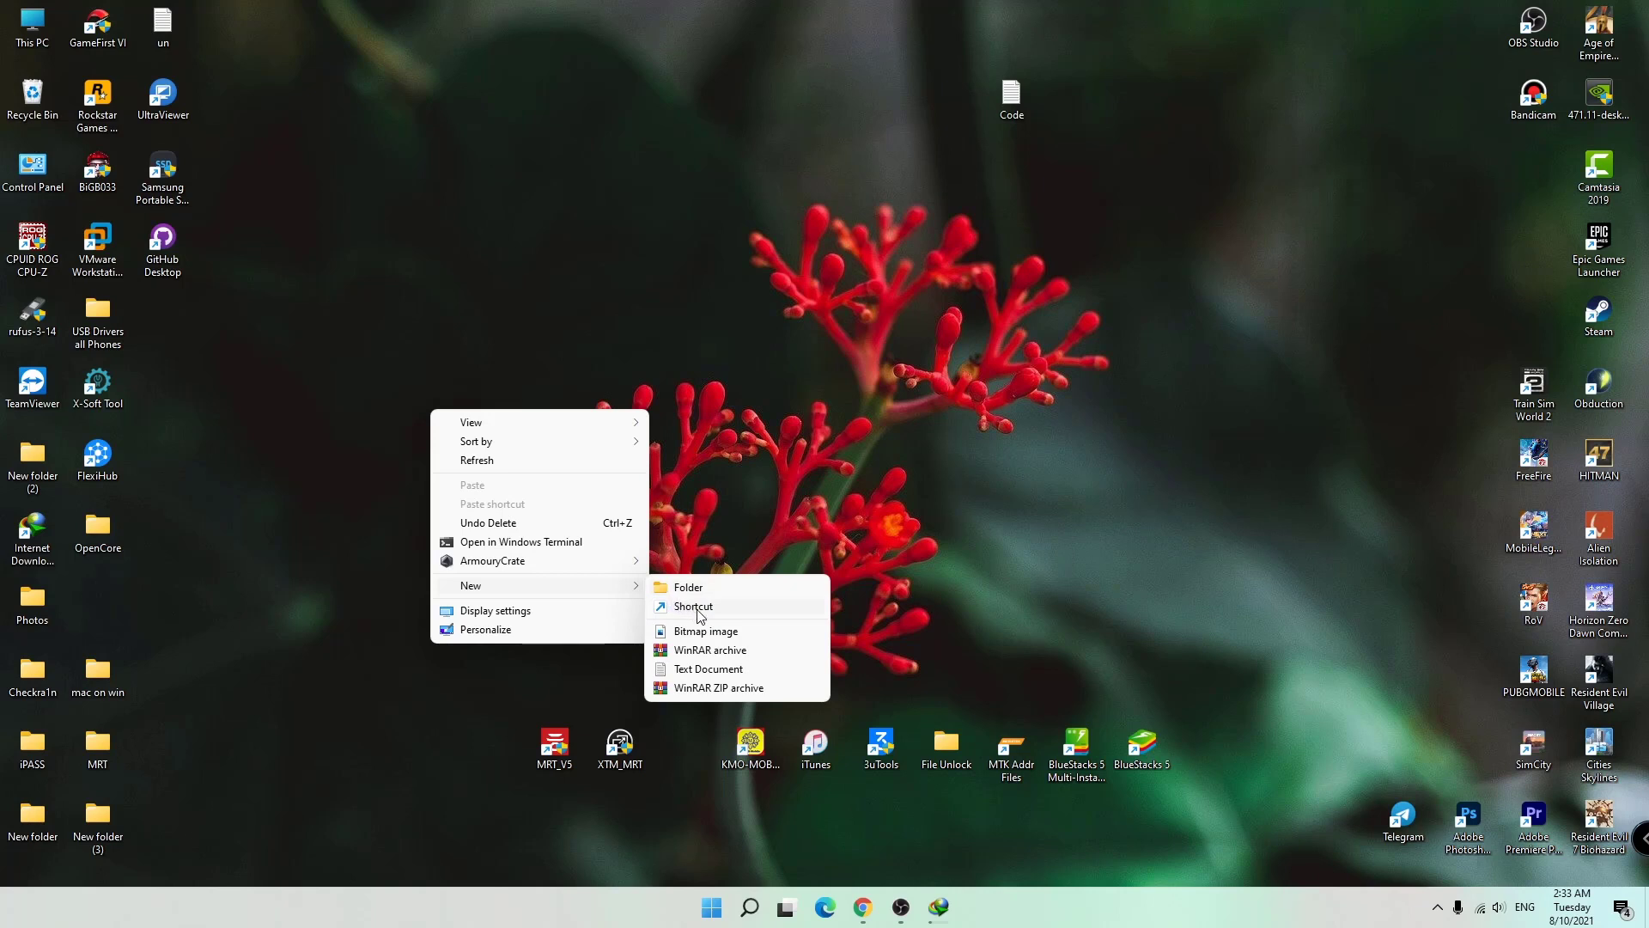
Review the GUID in the desktop Code file and close the file.
double_click(1012, 104)
drag(572, 446, 2, 447)
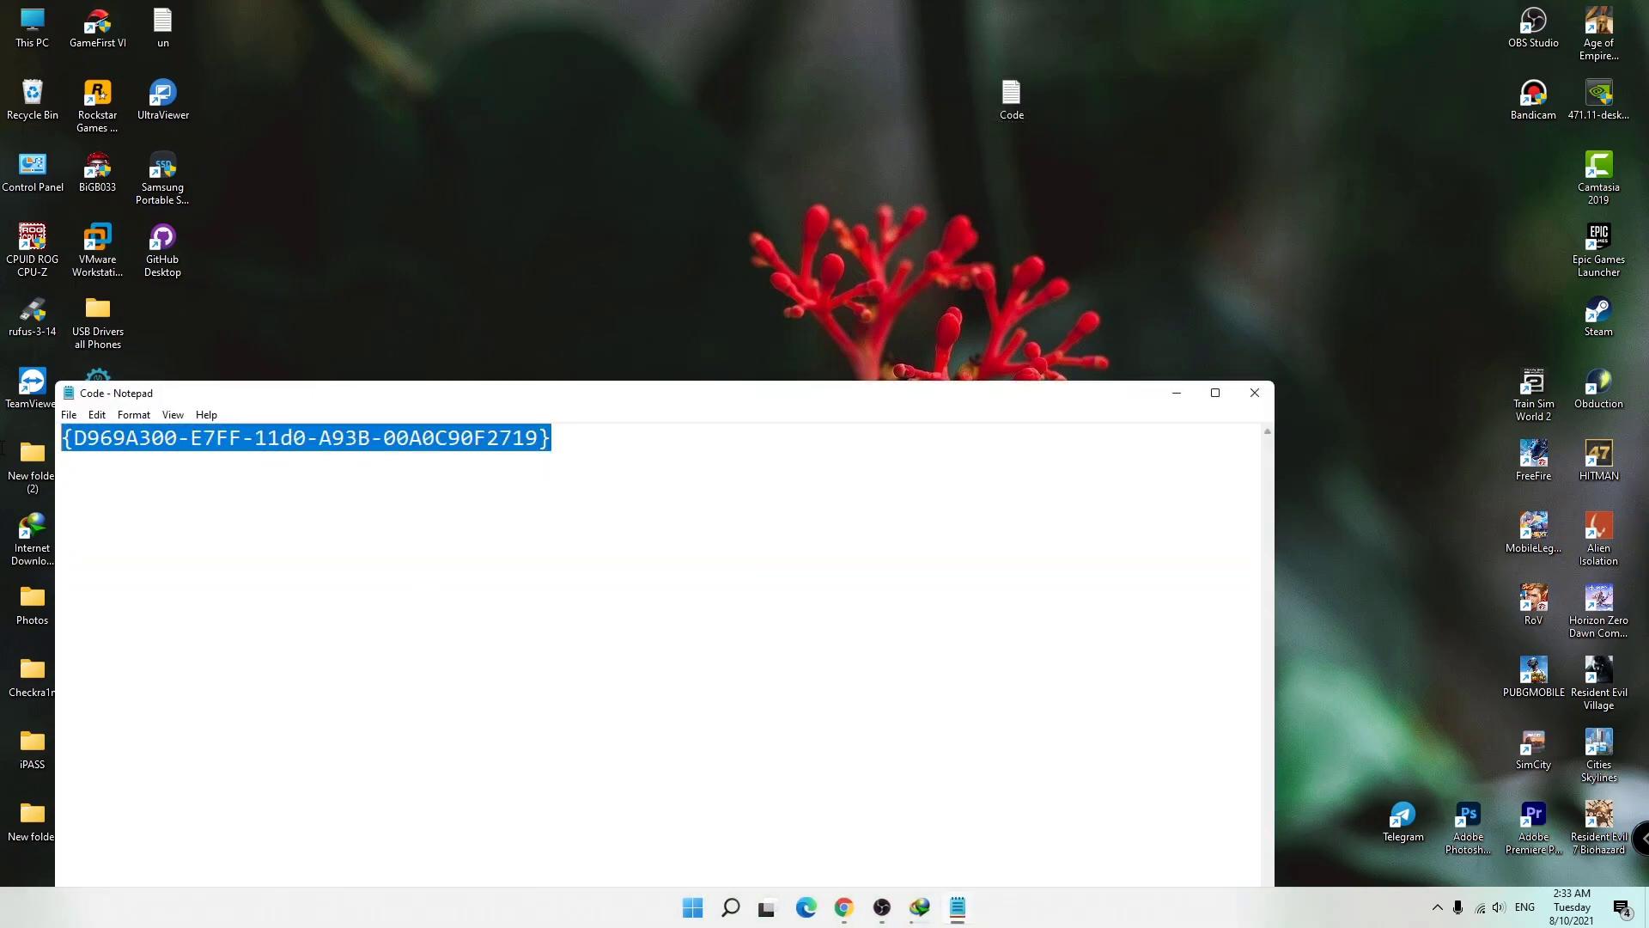
click(1254, 393)
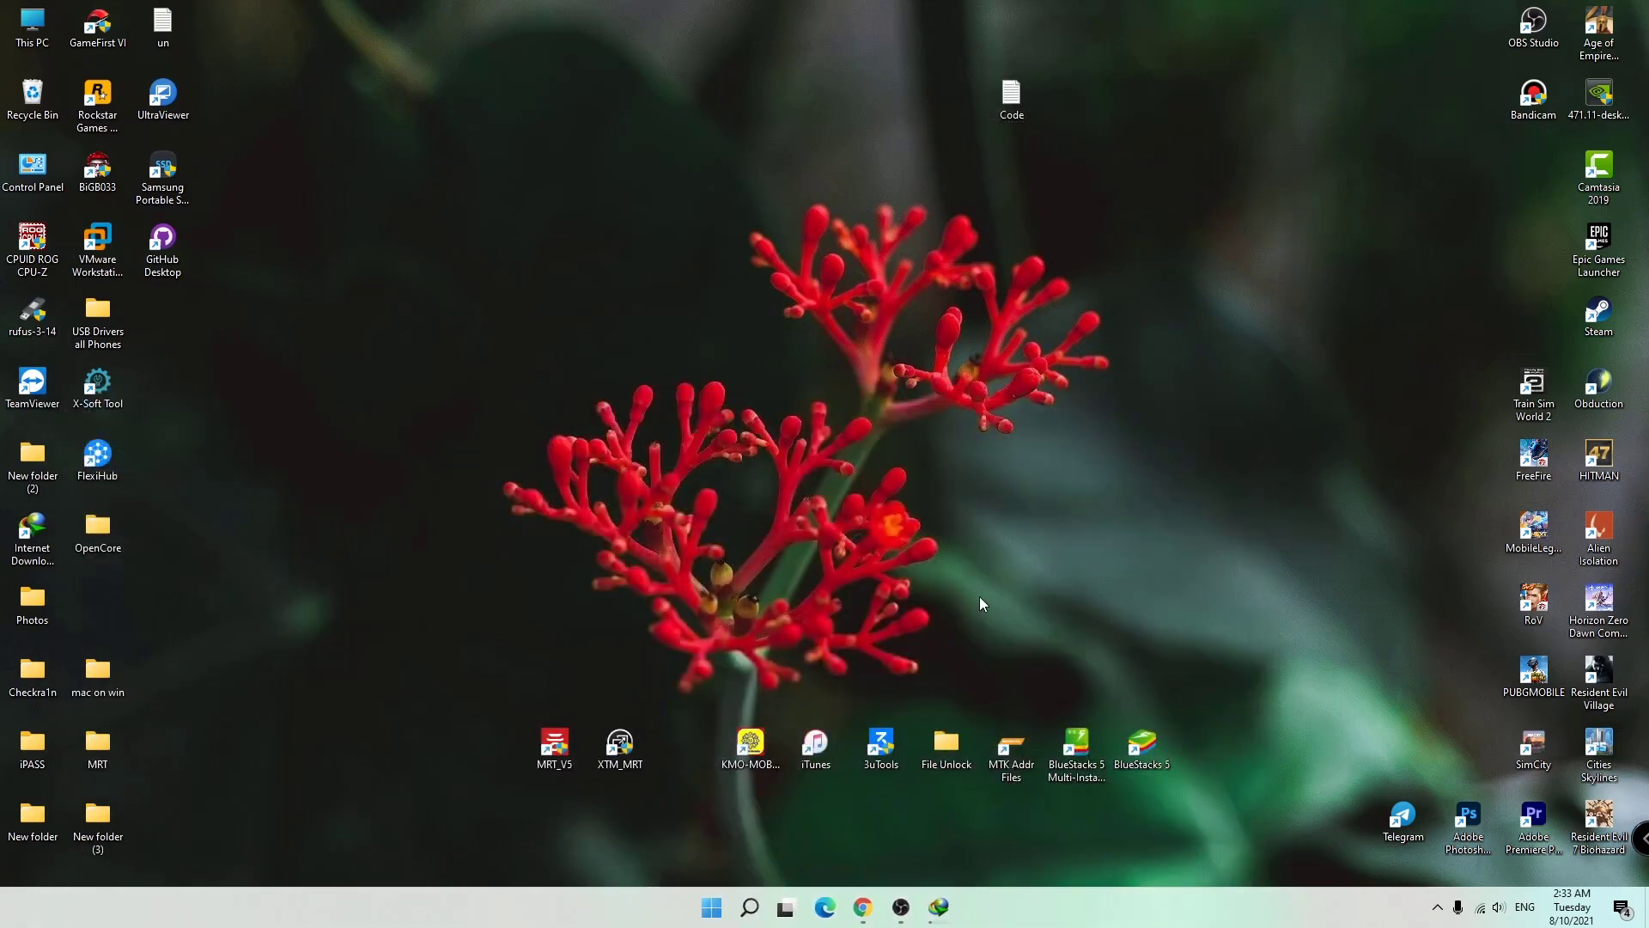